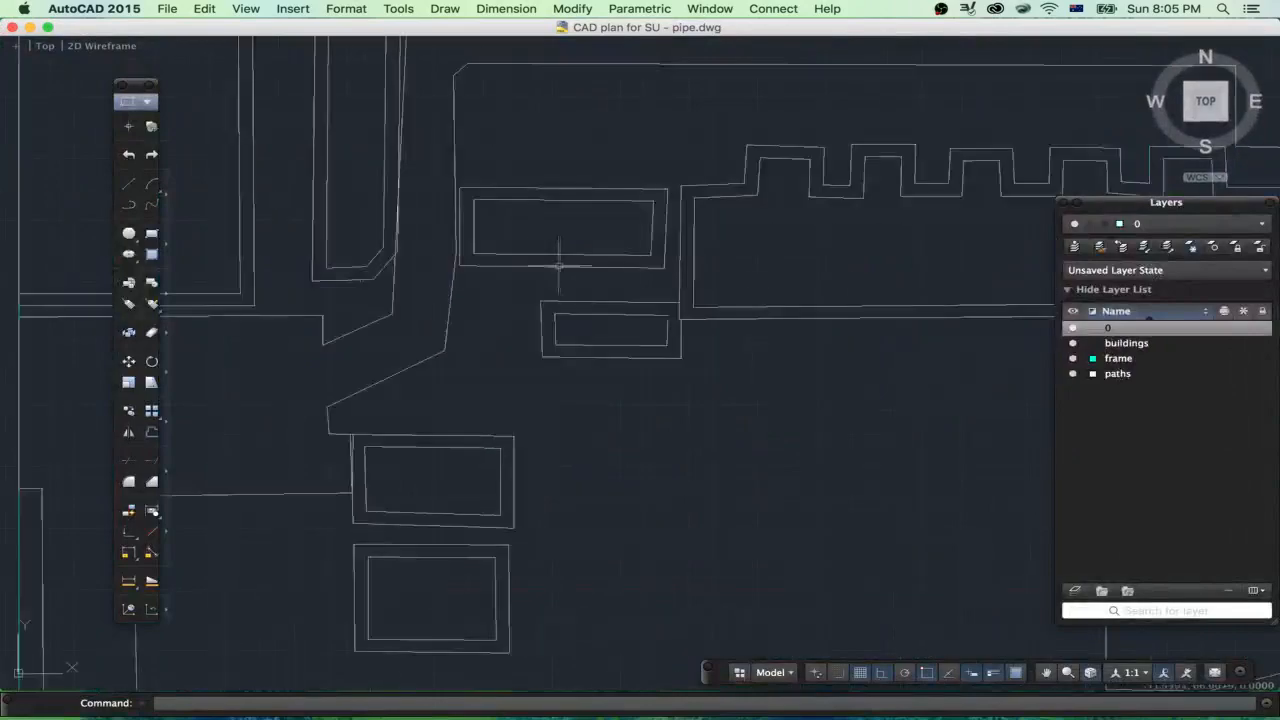
- Switch from the AutoCAD plan to the SketchUp model and examine the extruded buildings with their geometry selected
{"action": "scroll", "coordinate": [530, 270], "scroll_direction": "down", "scroll_amount": 4}
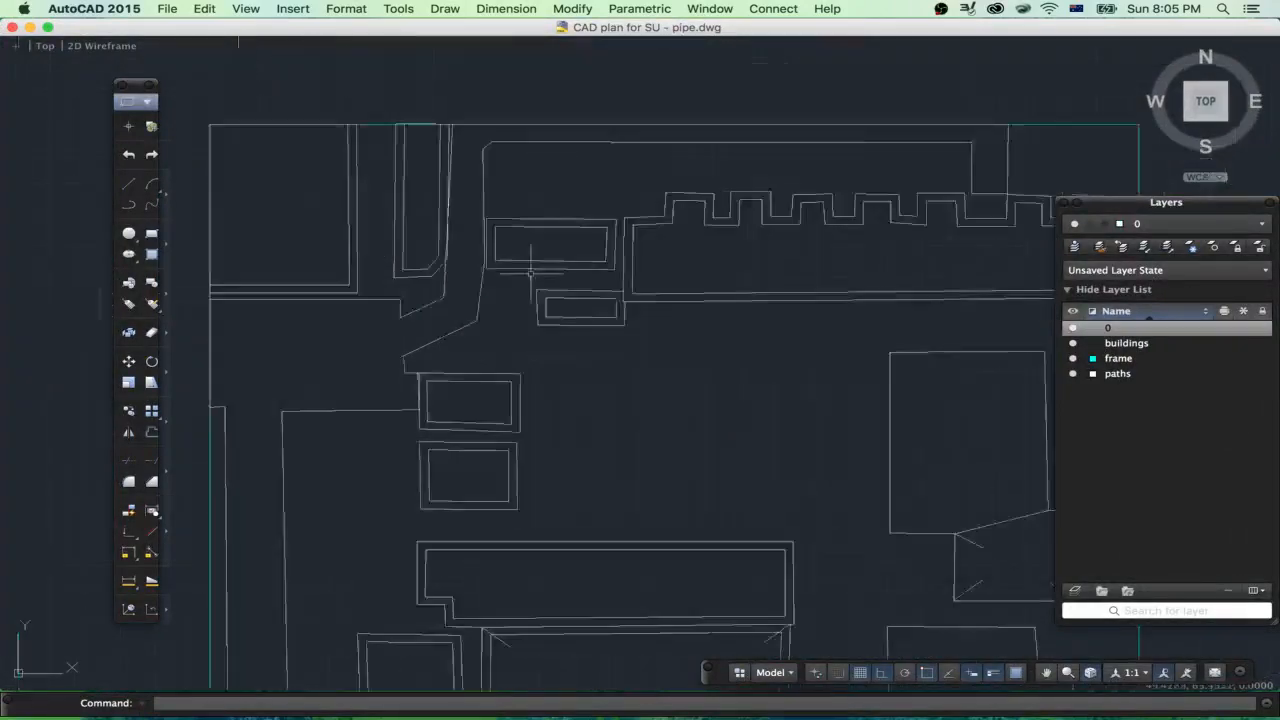
{"action": "left_click", "coordinate": [30, 28]}
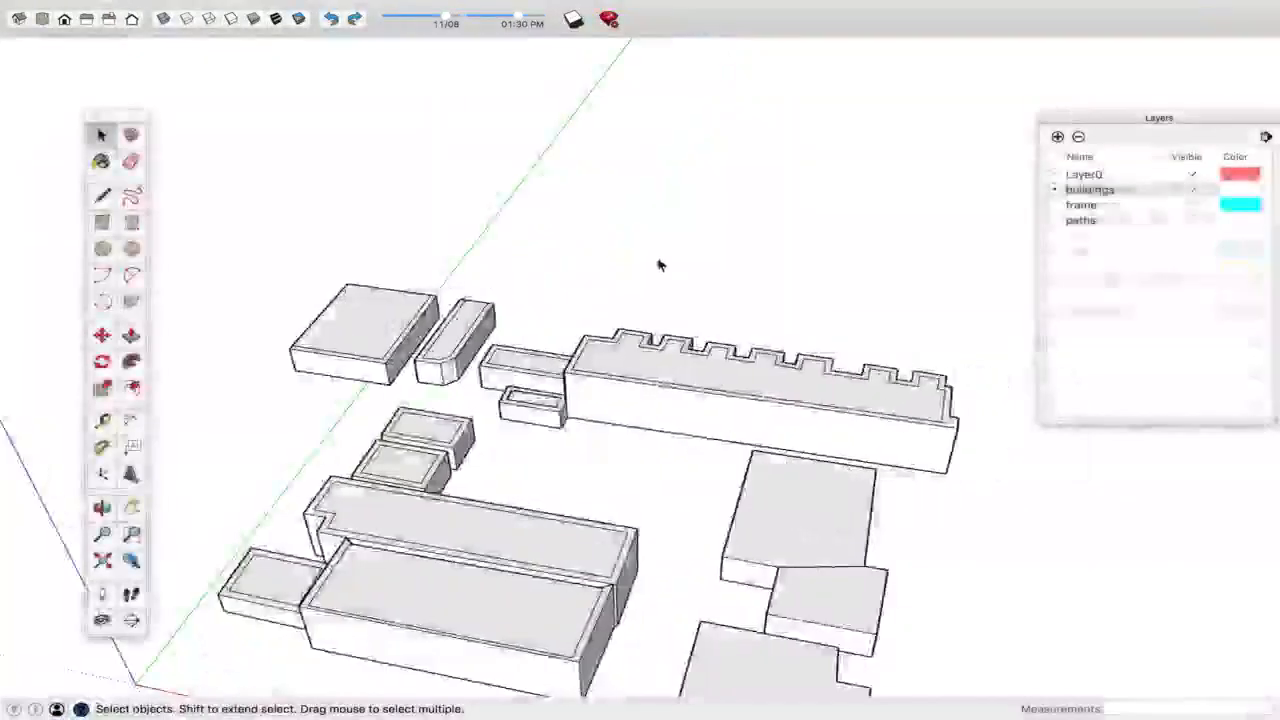
{"action": "scroll", "coordinate": [663, 517], "scroll_direction": "down", "scroll_amount": 3}
{"action": "mouse_move", "coordinate": [663, 517]}
{"action": "middle_mouse_down"}
{"action": "mouse_move", "coordinate": [657, 286]}
{"action": "mouse_move", "coordinate": [549, 411]}
{"action": "mouse_move", "coordinate": [874, 289]}
{"action": "mouse_move", "coordinate": [674, 374]}
{"action": "mouse_move", "coordinate": [749, 391]}
{"action": "mouse_move", "coordinate": [837, 477]}
{"action": "middle_mouse_up"}
{"action": "left_click", "coordinate": [727, 403]}
{"action": "left_click_drag", "start_coordinate": [325, 231], "coordinate": [282, 200]}
{"action": "middle_click_drag", "start_coordinate": [282, 200], "coordinate": [1111, 251]}
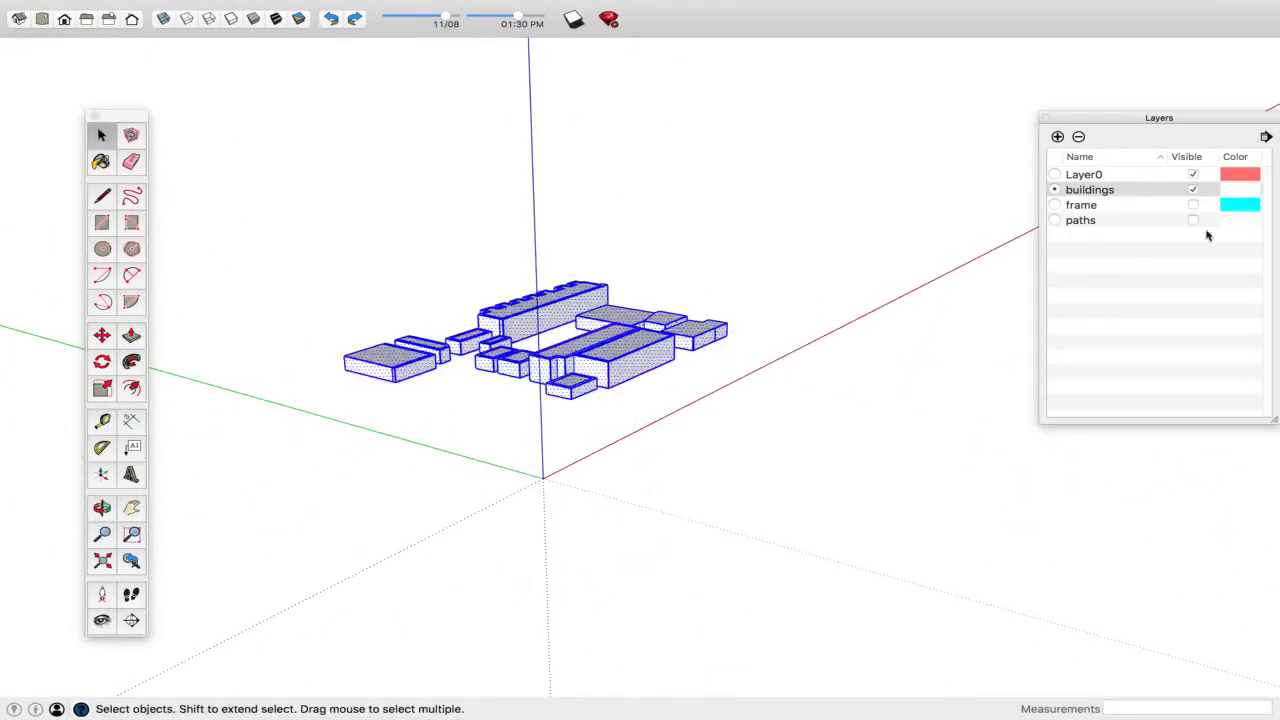
- Show the frame and paths layers, examine how they sit relative to the buildings, and hide both again
{"action": "left_click", "coordinate": [1193, 204]}
{"action": "left_click", "coordinate": [1193, 219]}
{"action": "middle_click_drag", "start_coordinate": [663, 394], "coordinate": [549, 348]}
{"action": "left_click_drag", "start_coordinate": [760, 462], "coordinate": [612, 377]}
{"action": "left_click_drag", "start_coordinate": [866, 474], "coordinate": [265, 302]}
{"action": "left_click", "coordinate": [907, 241]}
{"action": "left_click", "coordinate": [1193, 204]}
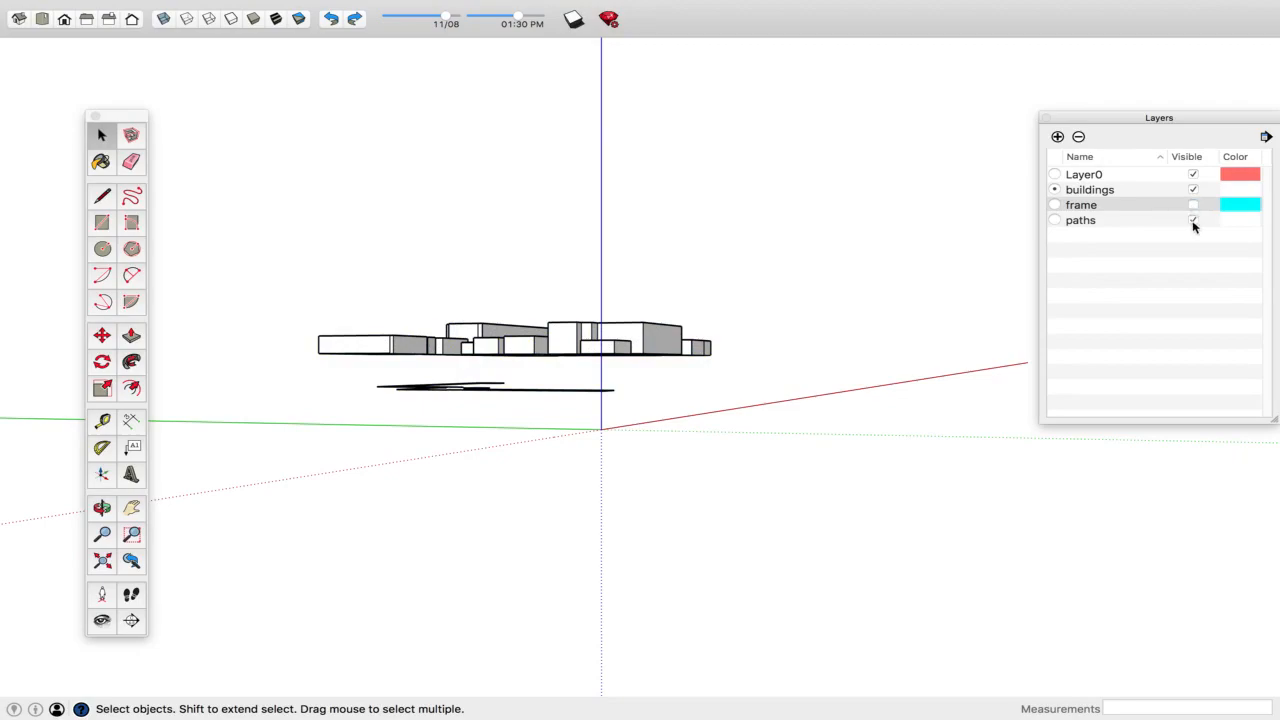
{"action": "left_click", "coordinate": [1193, 219]}
- Select all the building geometry and combine it into a single group
{"action": "left_click_drag", "start_coordinate": [955, 480], "coordinate": [231, 172]}
{"action": "middle_click_drag", "start_coordinate": [374, 289], "coordinate": [818, 395]}
{"action": "right_click", "coordinate": [646, 338]}
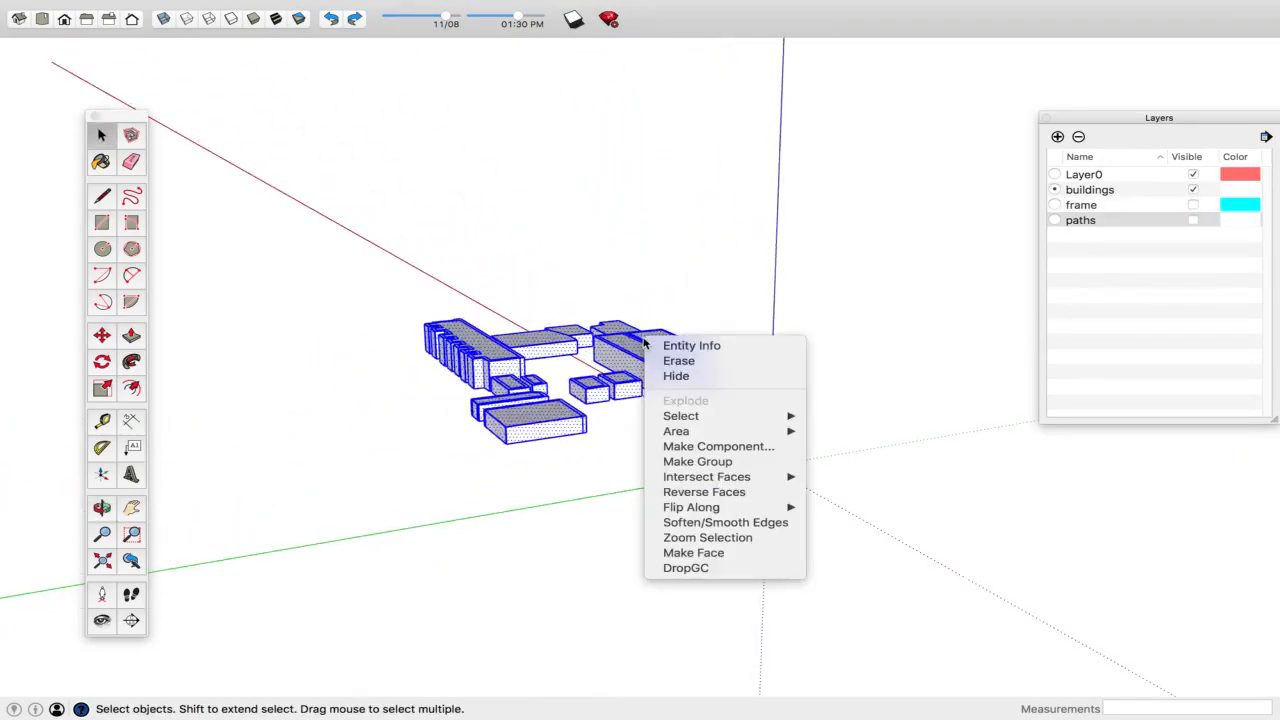
{"action": "left_click", "coordinate": [725, 465]}
{"action": "left_click", "coordinate": [878, 436]}
{"action": "left_click", "coordinate": [686, 366]}
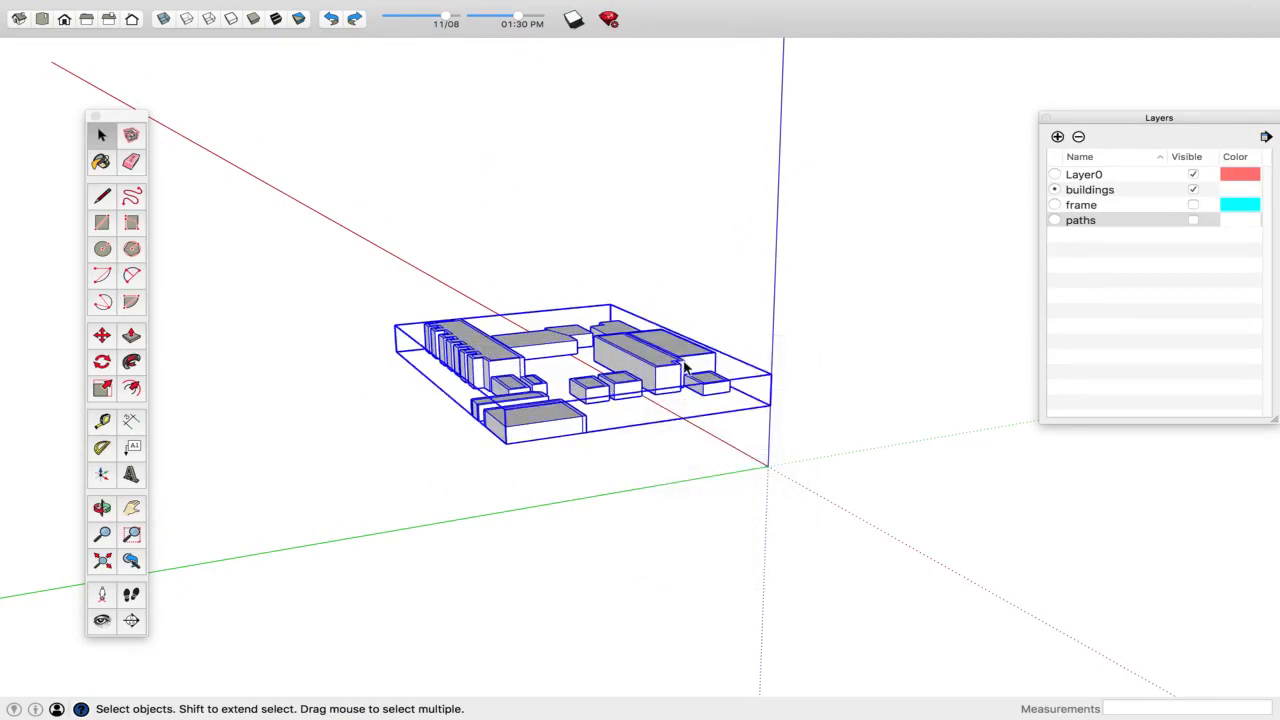
{"action": "left_click", "coordinate": [790, 334]}
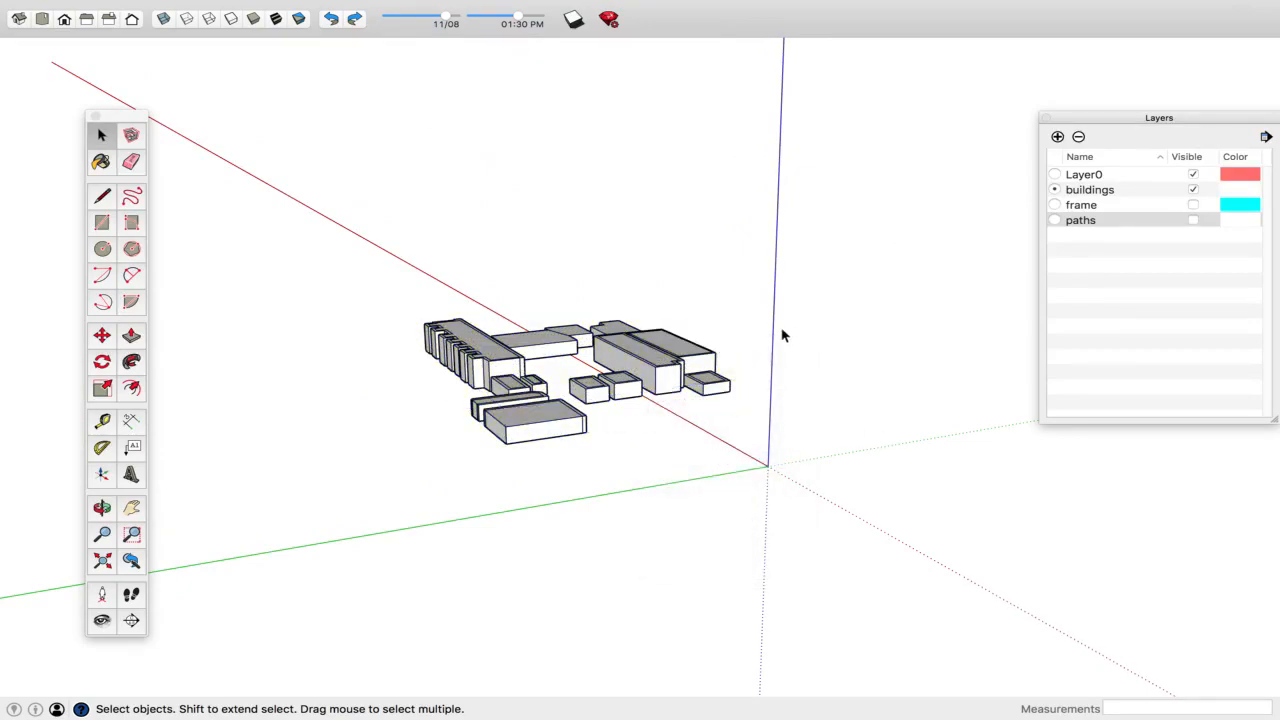
{"action": "left_click", "coordinate": [677, 352]}
{"action": "left_click", "coordinate": [842, 328]}
- Show the paths layer and try to hide the buildings layer while it is still the active layer
{"action": "left_click", "coordinate": [1193, 220]}
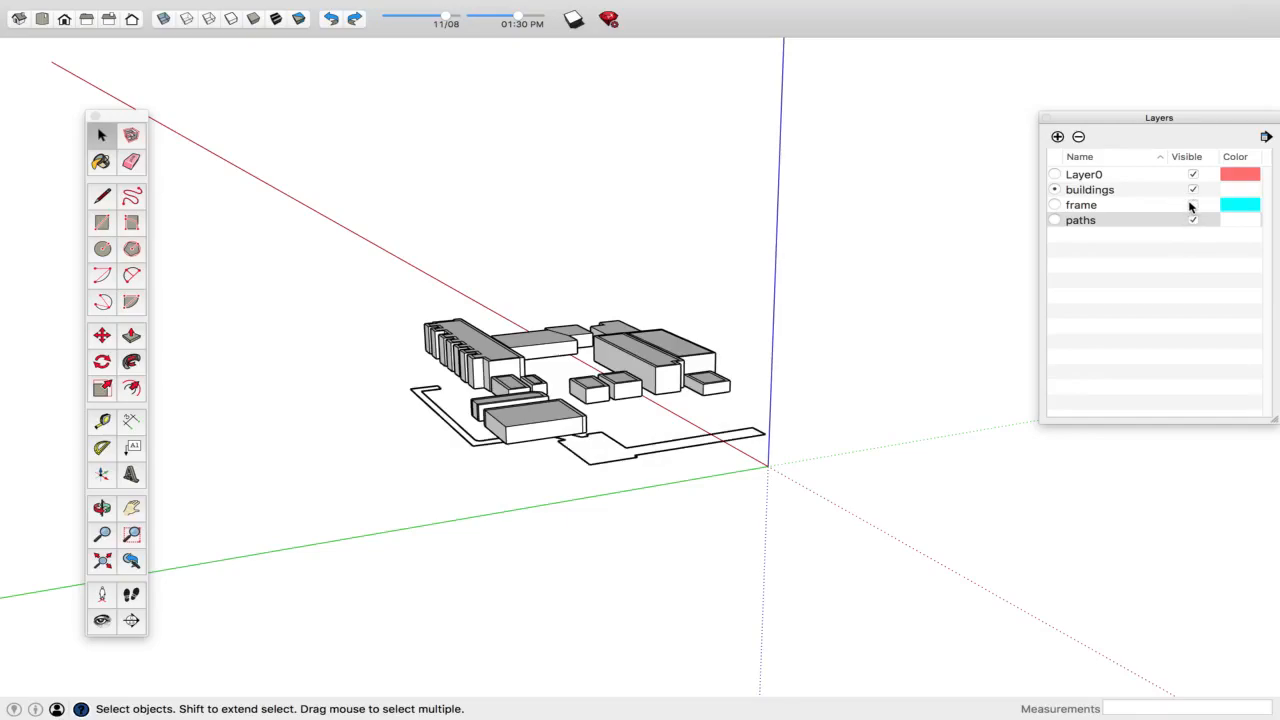
{"action": "left_click", "coordinate": [1193, 189]}
{"action": "left_click", "coordinate": [779, 250]}
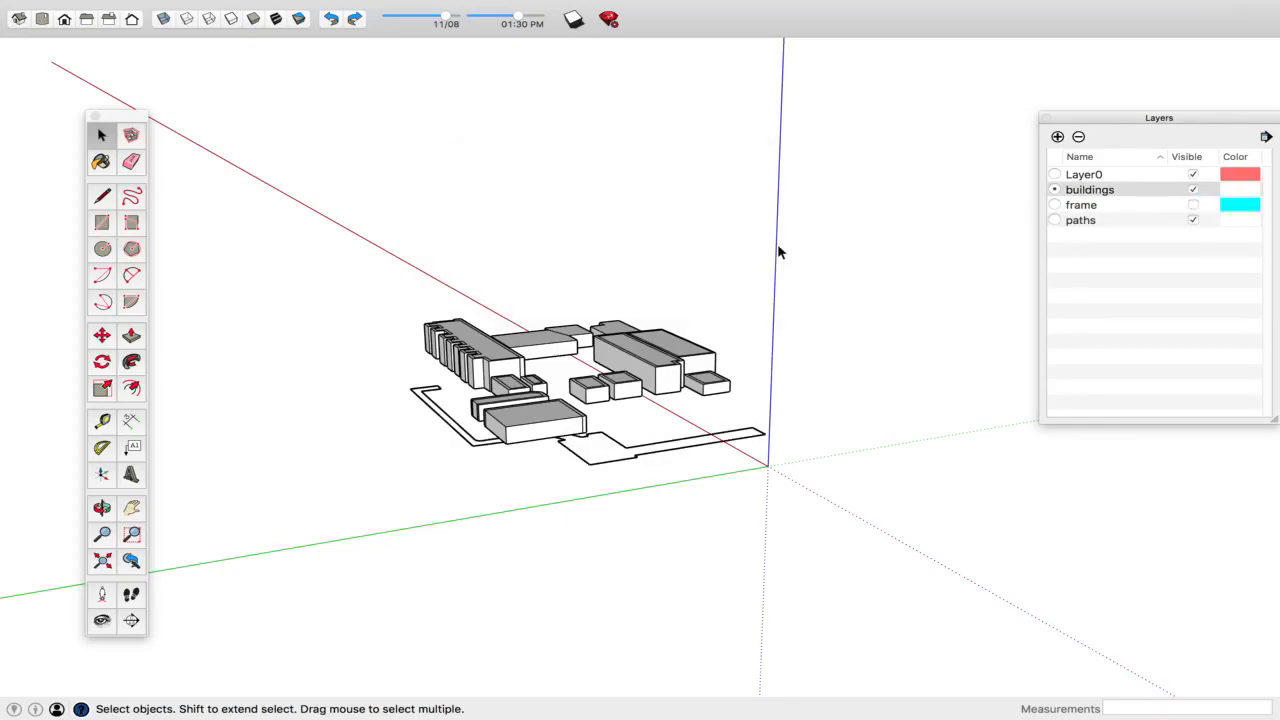
{"action": "left_click", "coordinate": [1192, 190]}
{"action": "left_click", "coordinate": [744, 250]}
- Make Layer0 the active layer and hide the buildings layer
{"action": "left_click", "coordinate": [1055, 174]}
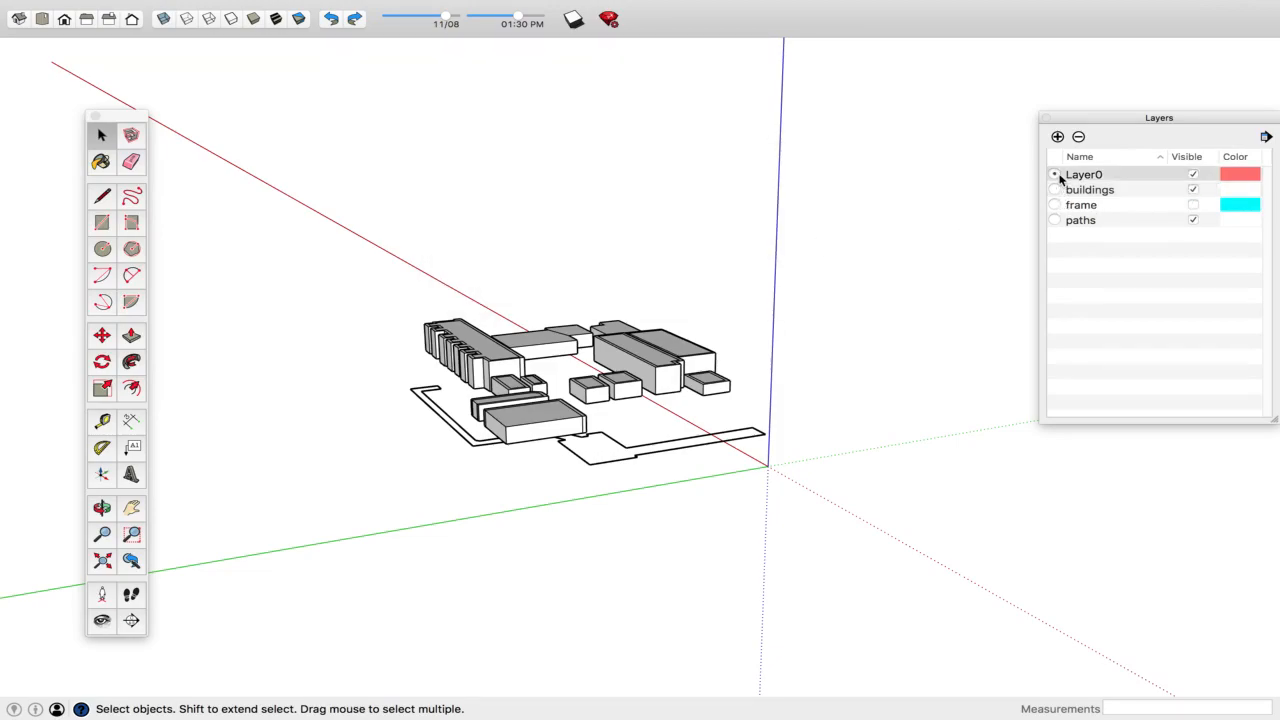
{"action": "left_click", "coordinate": [1193, 189]}
{"action": "middle_click_drag", "start_coordinate": [690, 494], "coordinate": [617, 465]}
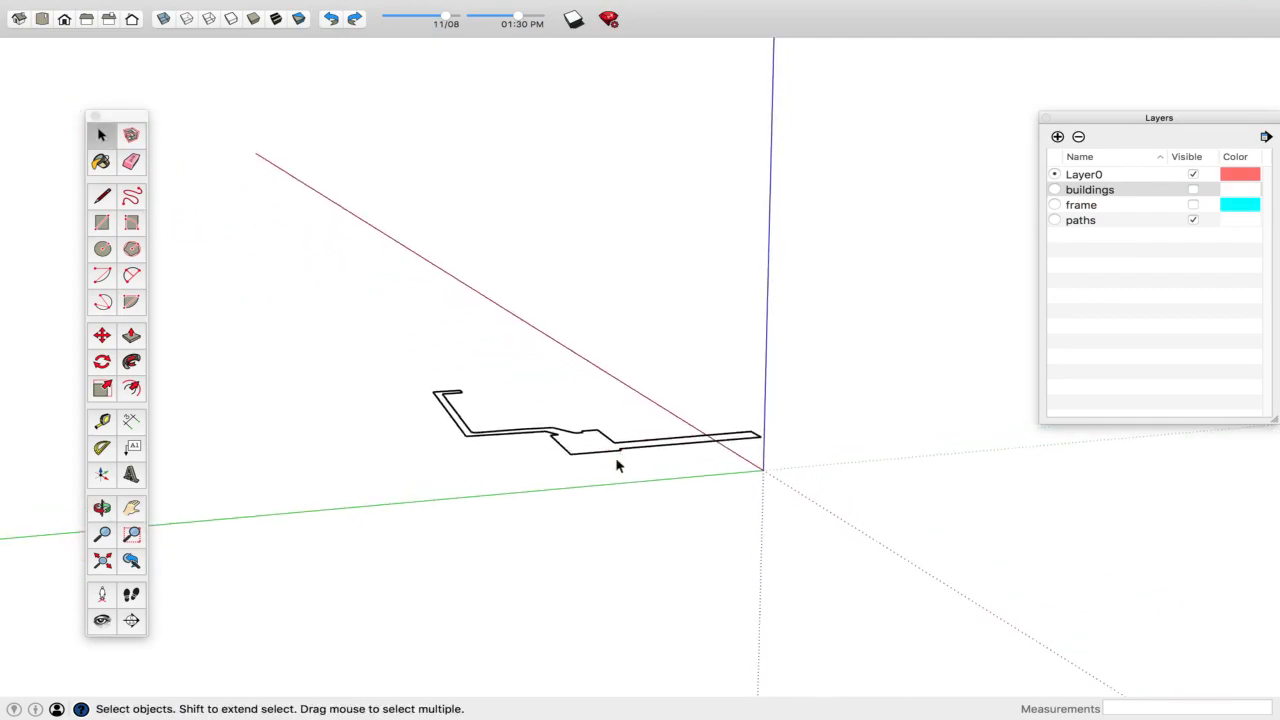
- Switch visibility between the buildings and paths layers to check what each contains, leaving only the path outlines shown
{"action": "left_click", "coordinate": [1073, 177]}
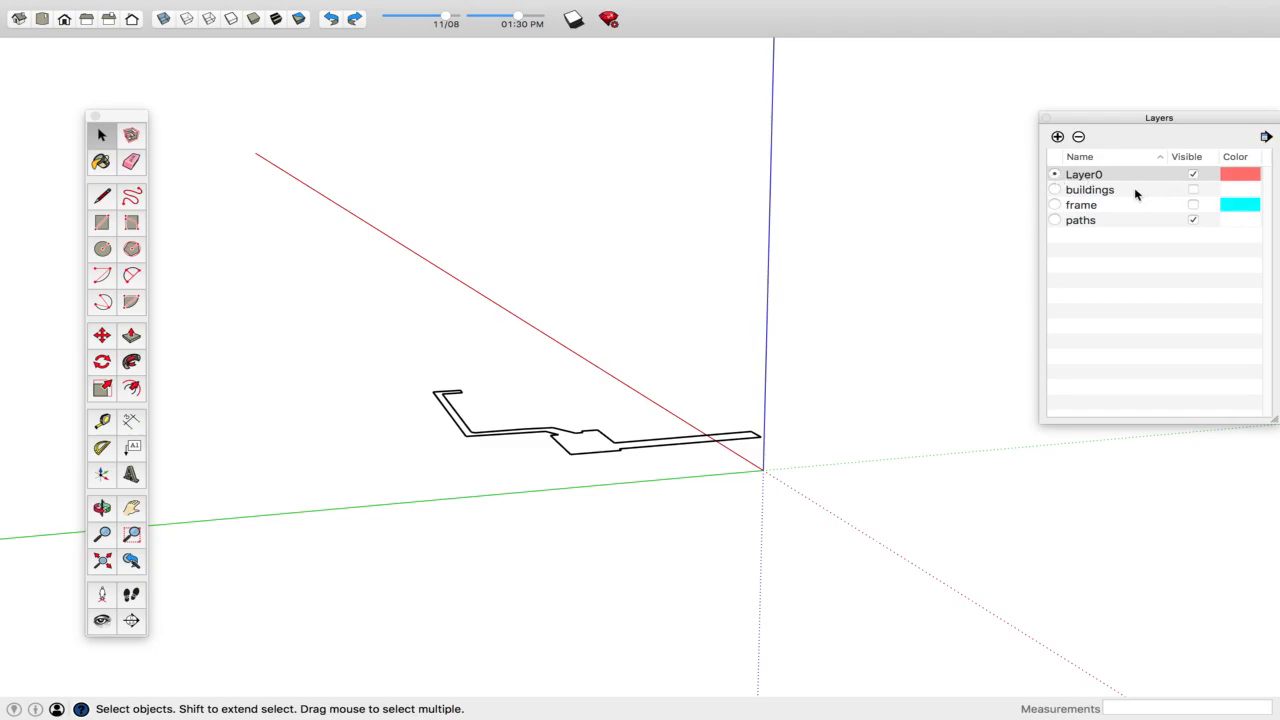
{"action": "left_click", "coordinate": [1192, 190]}
{"action": "left_click", "coordinate": [1193, 220]}
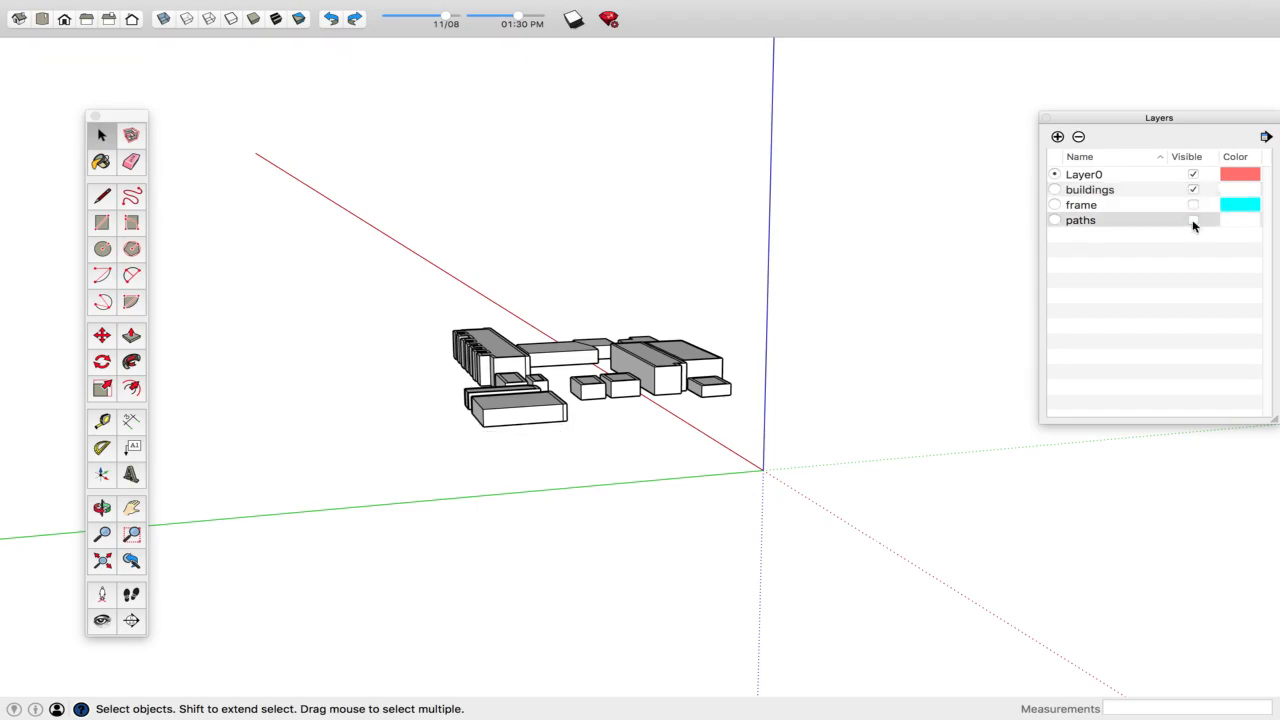
{"action": "scroll", "coordinate": [530, 368], "scroll_direction": "up", "scroll_amount": 3}
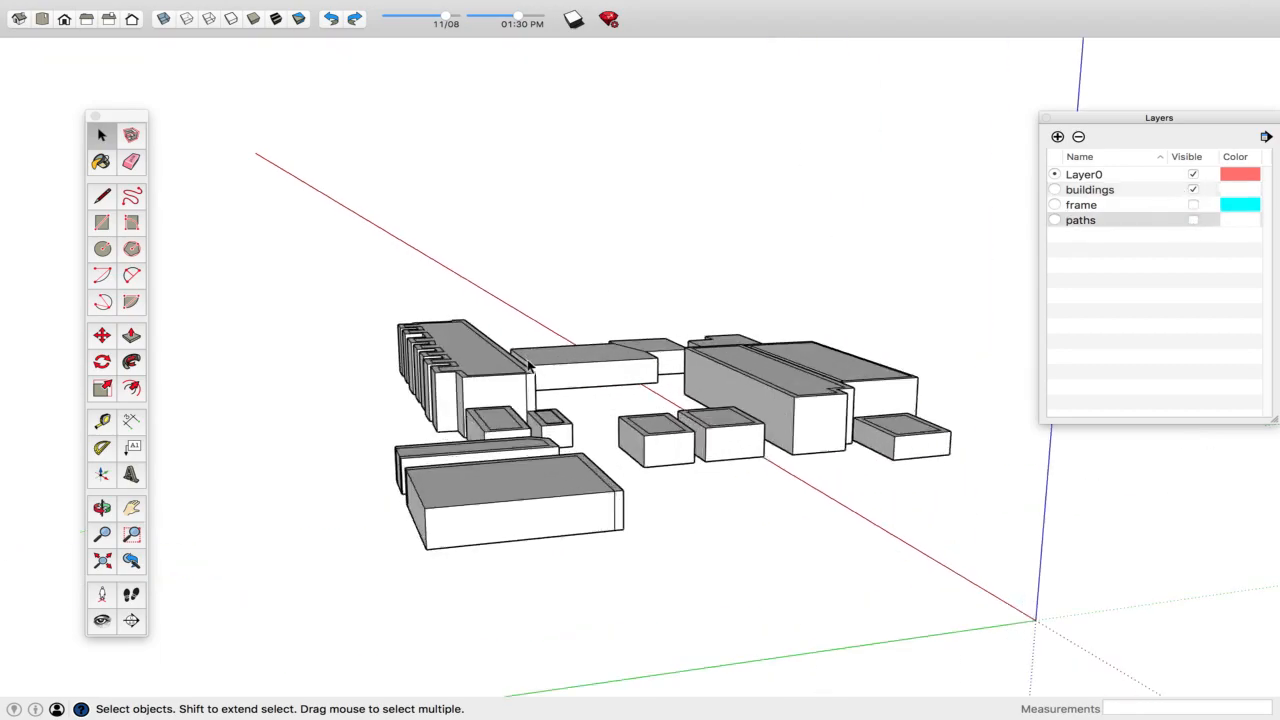
{"action": "left_click", "coordinate": [1193, 190]}
{"action": "left_click", "coordinate": [1193, 190]}
{"action": "left_click", "coordinate": [1193, 190]}
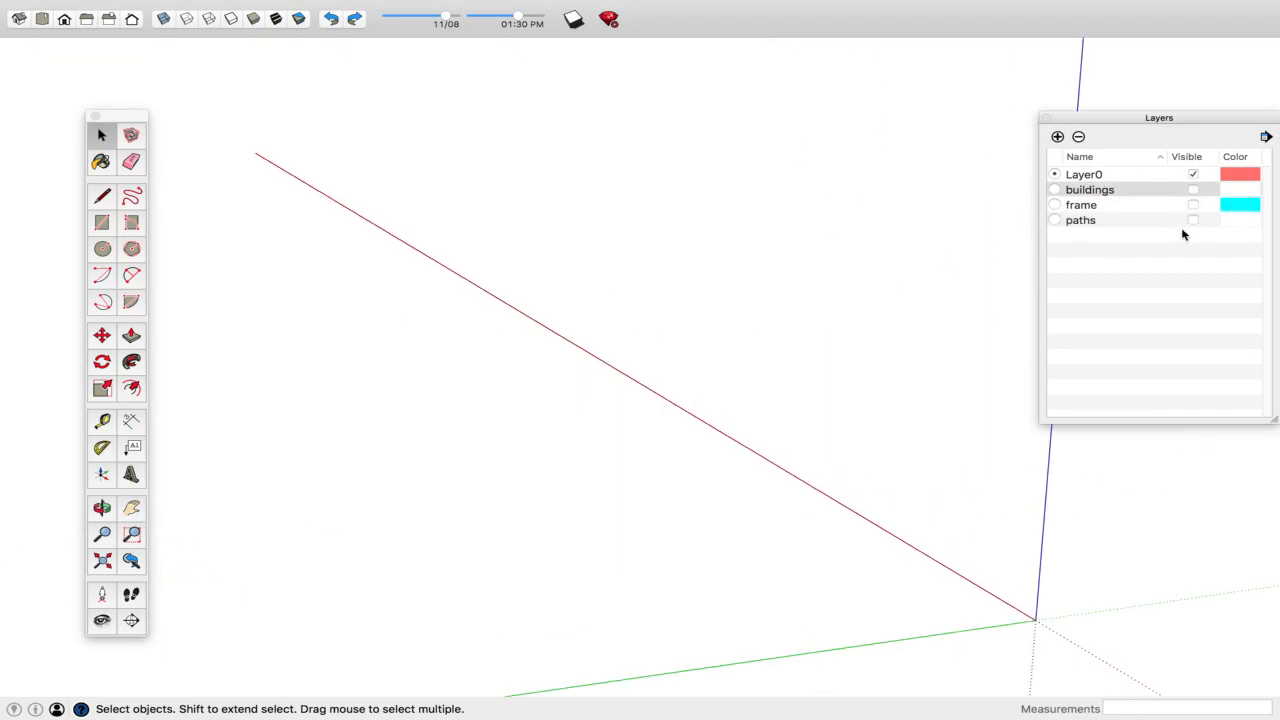
{"action": "left_click", "coordinate": [1193, 220]}
{"action": "scroll", "coordinate": [757, 226], "scroll_direction": "down", "scroll_amount": 3}
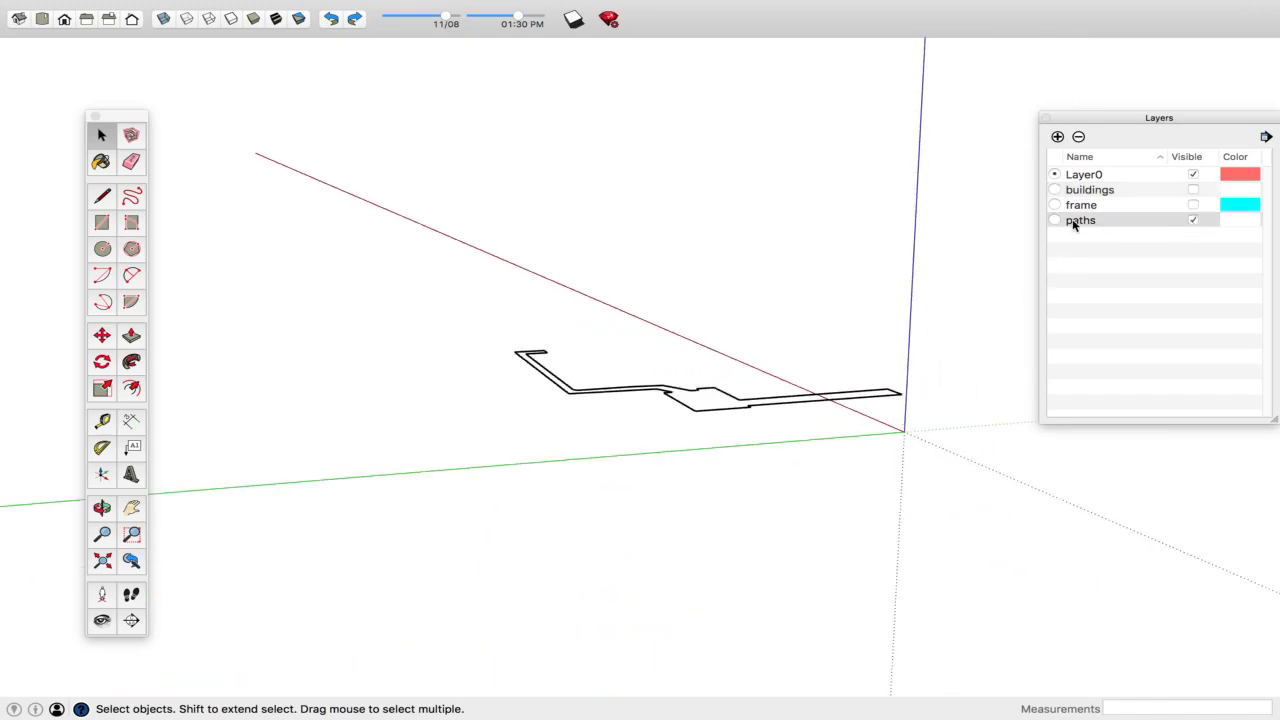
- Select the whole path outline and fill it with a face using the Suforyou Make Face extension
{"action": "left_click_drag", "start_coordinate": [773, 377], "coordinate": [431, 270]}
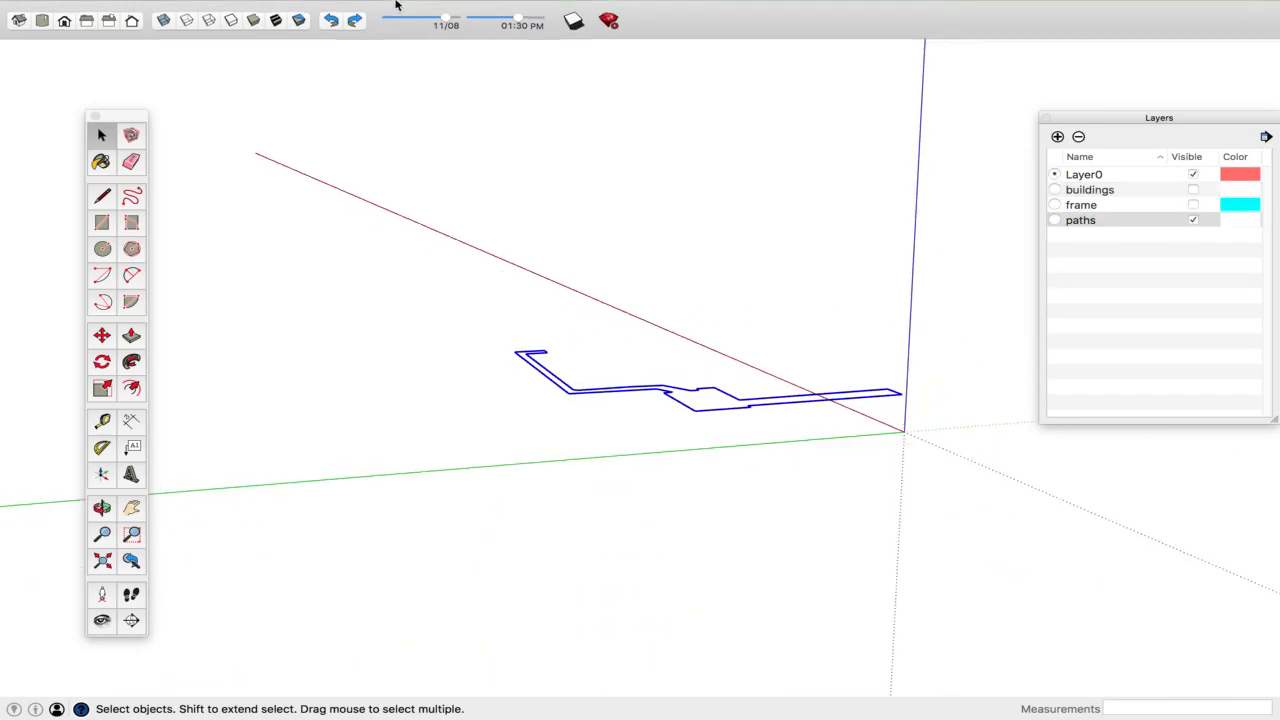
{"action": "mouse_move", "coordinate": [396, 6]}
{"action": "left_click", "coordinate": [491, 8]}
{"action": "mouse_move", "coordinate": [530, 28]}
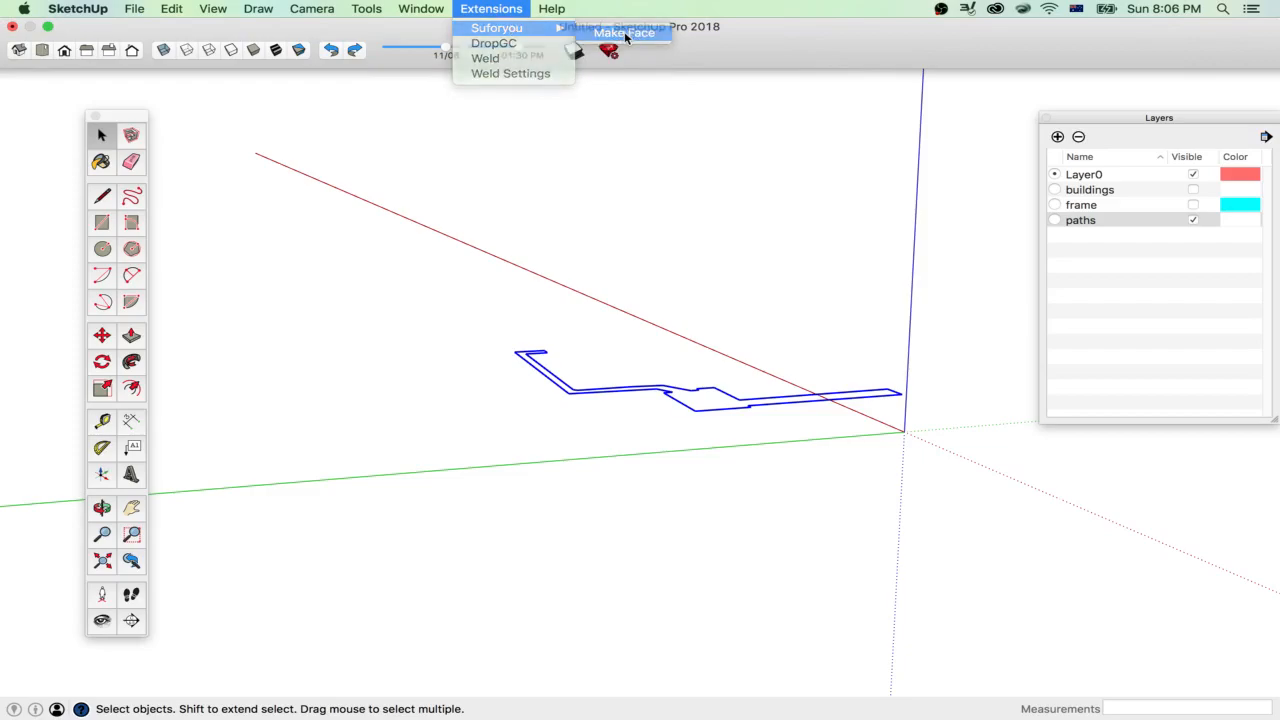
{"action": "left_click", "coordinate": [625, 33]}
- Reverse the path face so its light front side faces up
{"action": "scroll", "coordinate": [688, 402], "scroll_direction": "up", "scroll_amount": 3}
{"action": "right_click", "coordinate": [711, 400]}
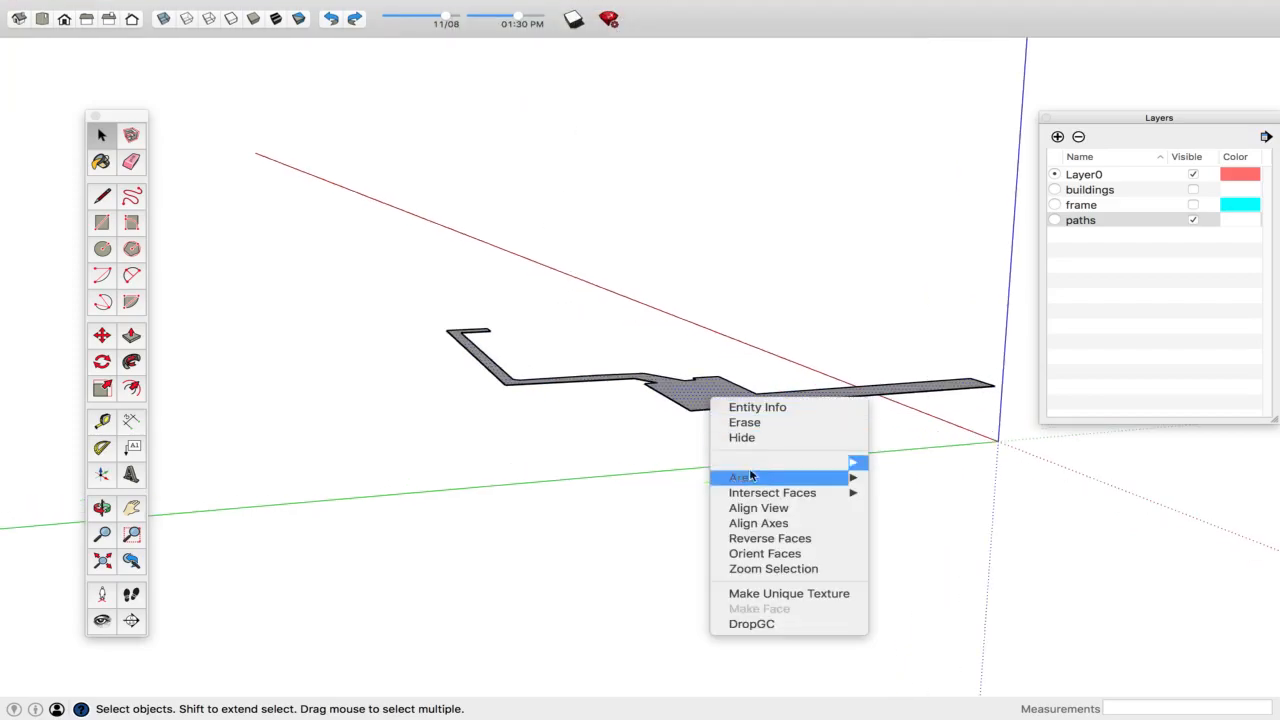
{"action": "left_click", "coordinate": [814, 536]}
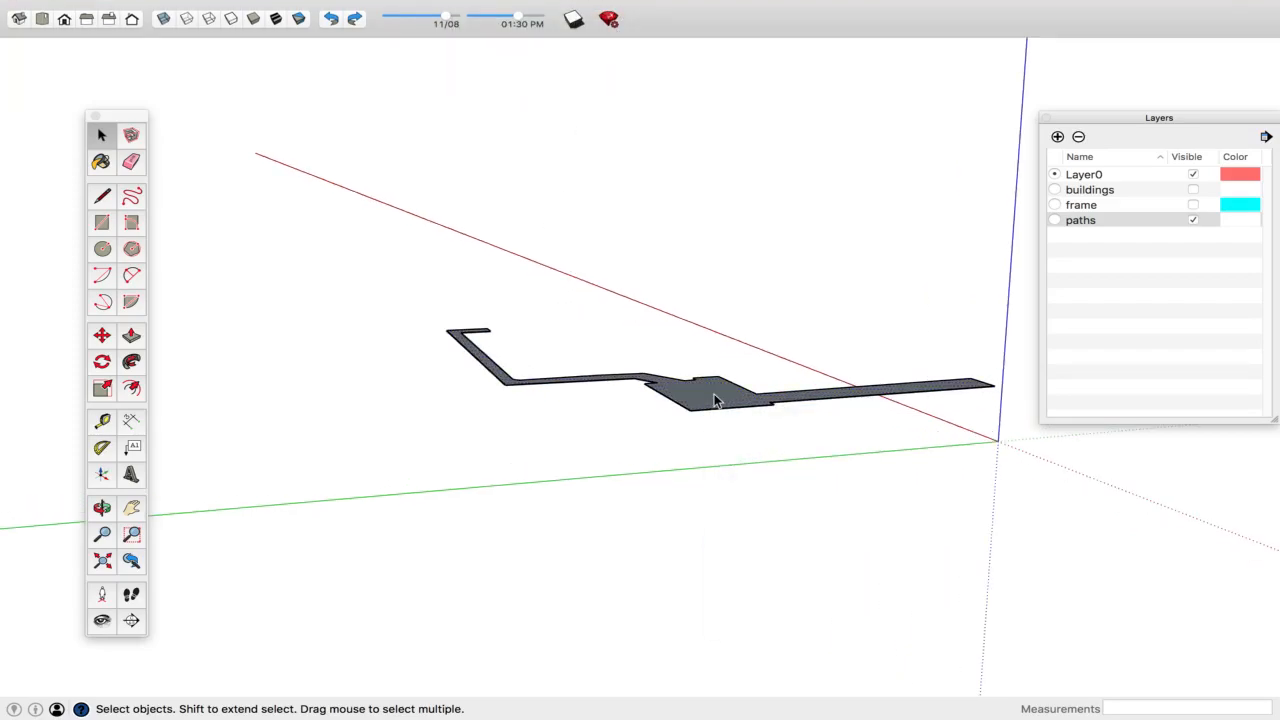
{"action": "right_click", "coordinate": [713, 400]}
{"action": "left_click", "coordinate": [808, 530]}
{"action": "left_click", "coordinate": [758, 453]}
{"action": "middle_click_drag", "start_coordinate": [702, 411], "coordinate": [715, 467]}
{"action": "scroll", "coordinate": [722, 360], "scroll_direction": "down", "scroll_amount": 4}
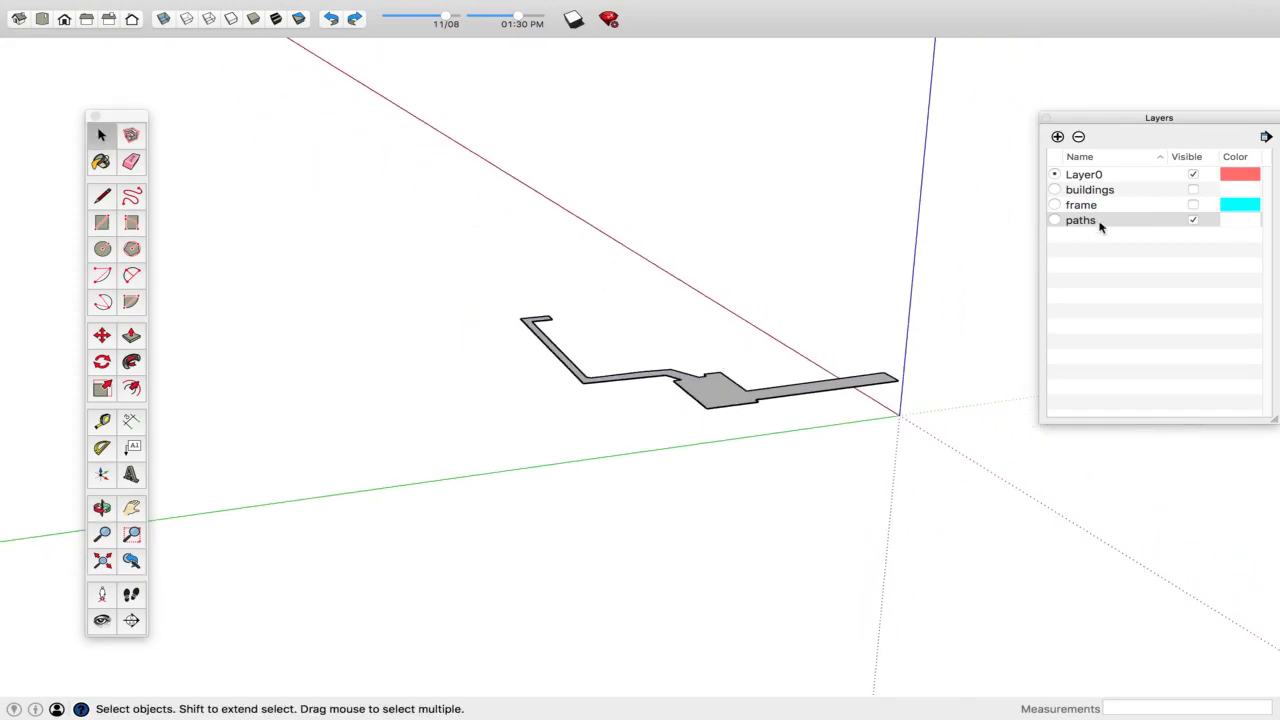
- Toggle the paths layer's visibility and select the path face to check whether it belongs to that layer
{"action": "left_click", "coordinate": [1193, 220]}
{"action": "left_click", "coordinate": [1195, 221]}
{"action": "left_click", "coordinate": [1195, 221]}
{"action": "scroll", "coordinate": [970, 305], "scroll_direction": "up", "scroll_amount": 3}
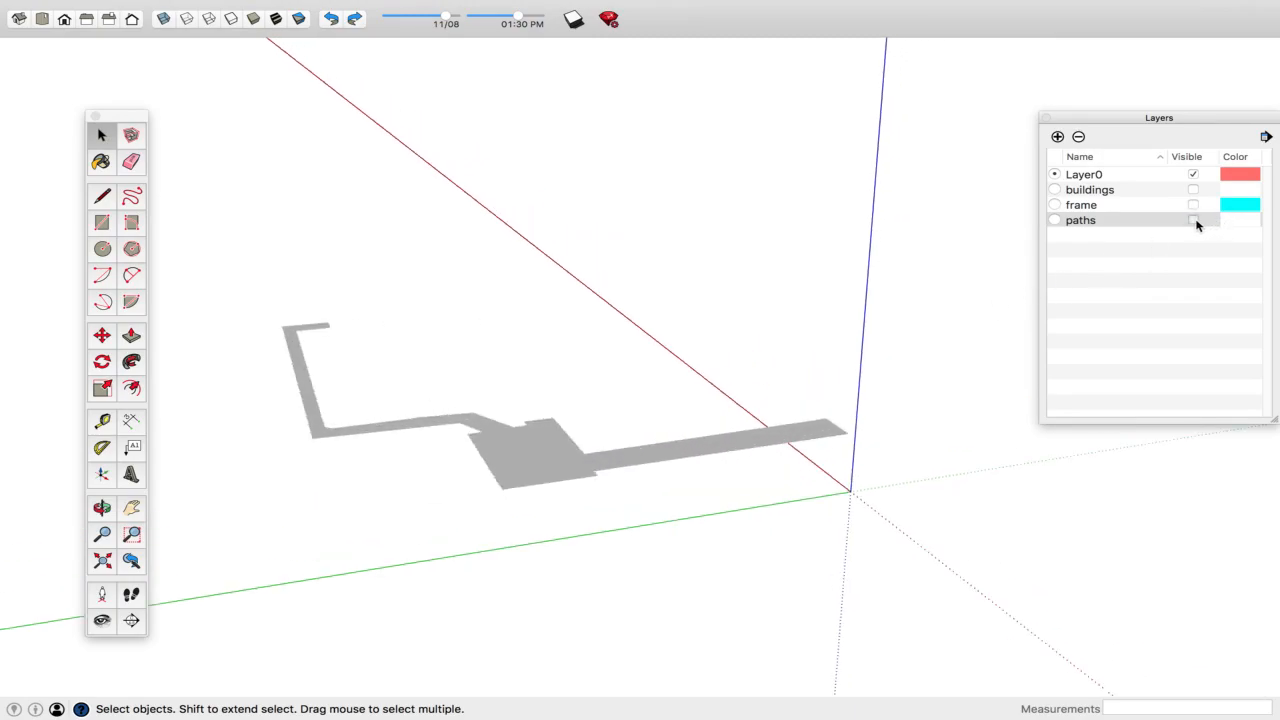
{"action": "left_click", "coordinate": [1194, 221]}
{"action": "left_click", "coordinate": [1194, 221]}
{"action": "left_click", "coordinate": [541, 461]}
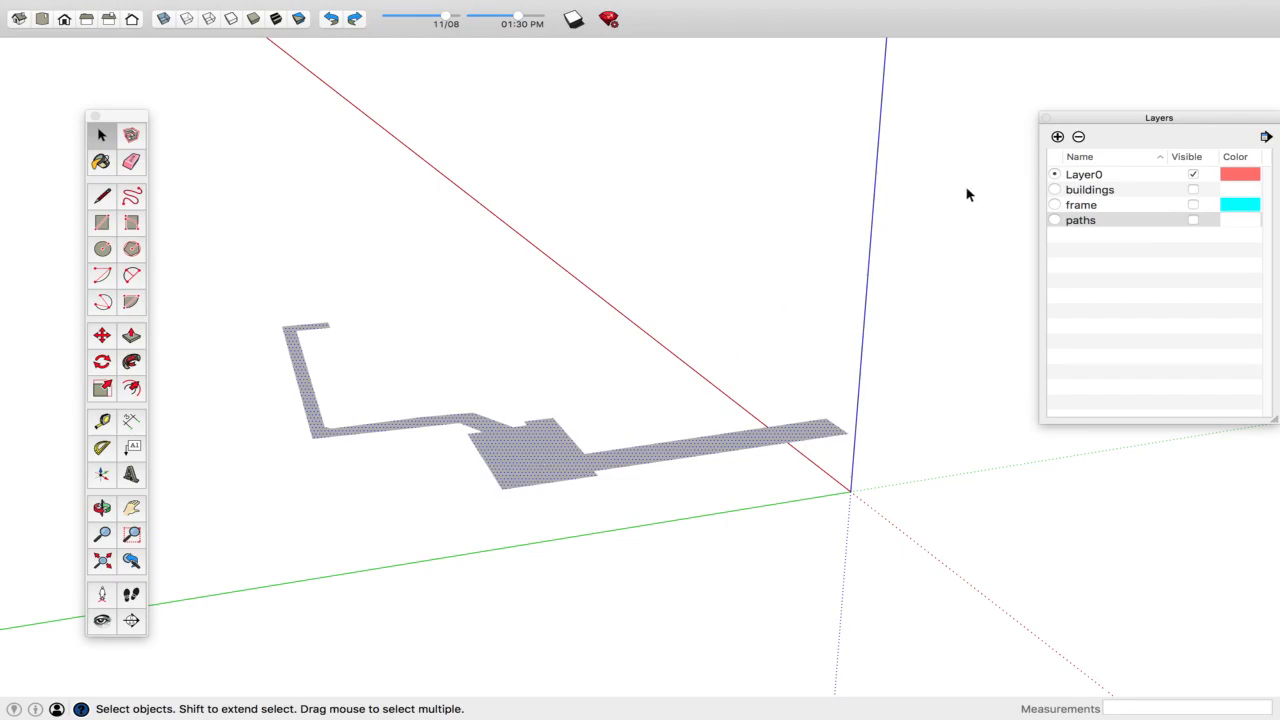
- Make frame the active layer and toggle Layer0's visibility to check which layer holds the path face
{"action": "left_click", "coordinate": [1054, 204]}
{"action": "left_click", "coordinate": [1193, 175]}
{"action": "left_click", "coordinate": [1193, 175]}
{"action": "left_click", "coordinate": [1193, 175]}
{"action": "left_click", "coordinate": [1193, 175]}
{"action": "left_click", "coordinate": [1193, 175]}
{"action": "left_click", "coordinate": [1193, 175]}
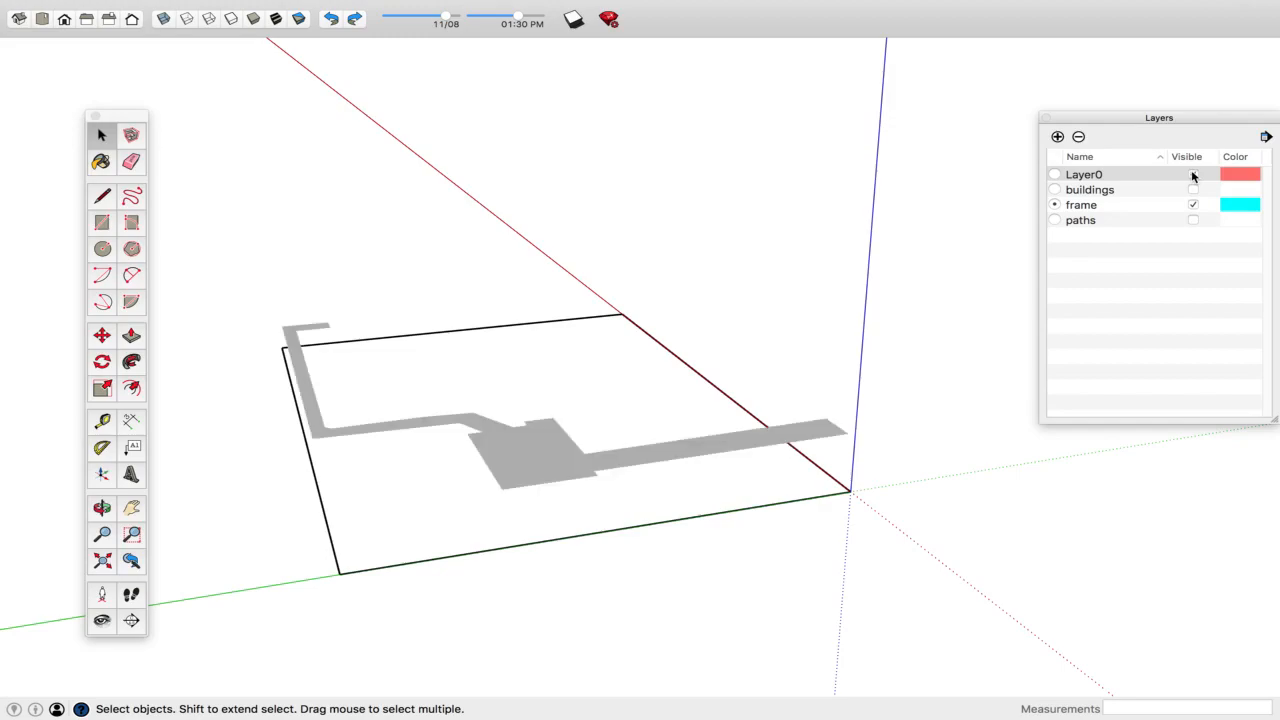
{"action": "left_click", "coordinate": [1192, 176]}
- Make paths the active layer, hide the frame layer and toggle Layer0 to compare the face with its outline
{"action": "left_click", "coordinate": [1055, 220]}
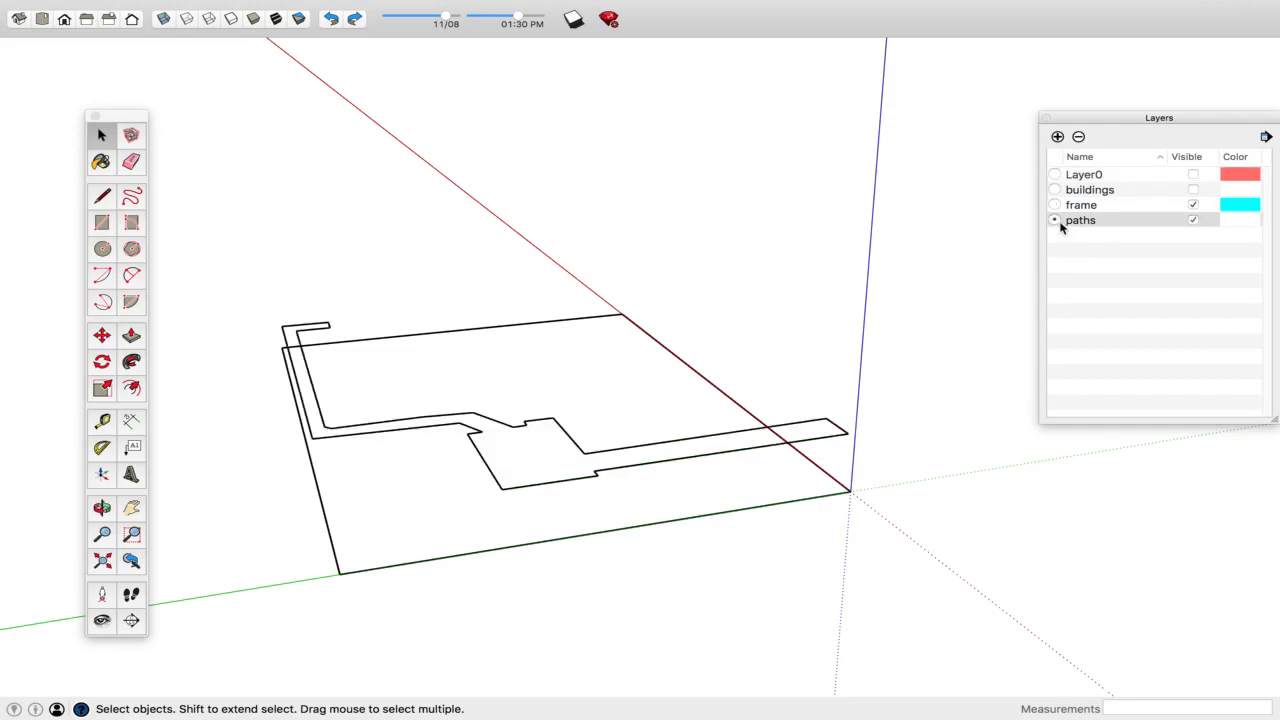
{"action": "left_click", "coordinate": [1192, 205]}
{"action": "left_click", "coordinate": [1193, 175]}
{"action": "left_click", "coordinate": [1193, 175]}
{"action": "left_click", "coordinate": [1193, 175]}
{"action": "left_click", "coordinate": [1193, 175]}
{"action": "left_click", "coordinate": [1193, 175]}
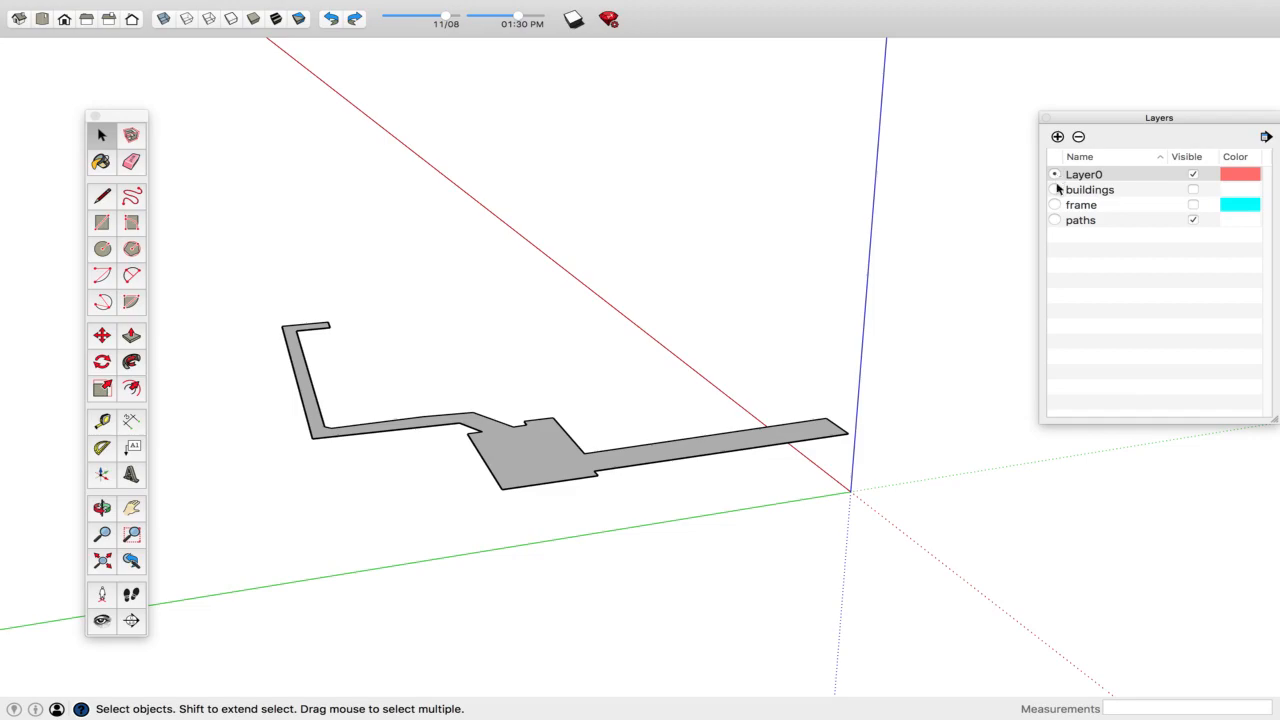
- With paths as the active layer, reassign the path face to the paths layer in its entity information
{"action": "left_click", "coordinate": [1056, 220]}
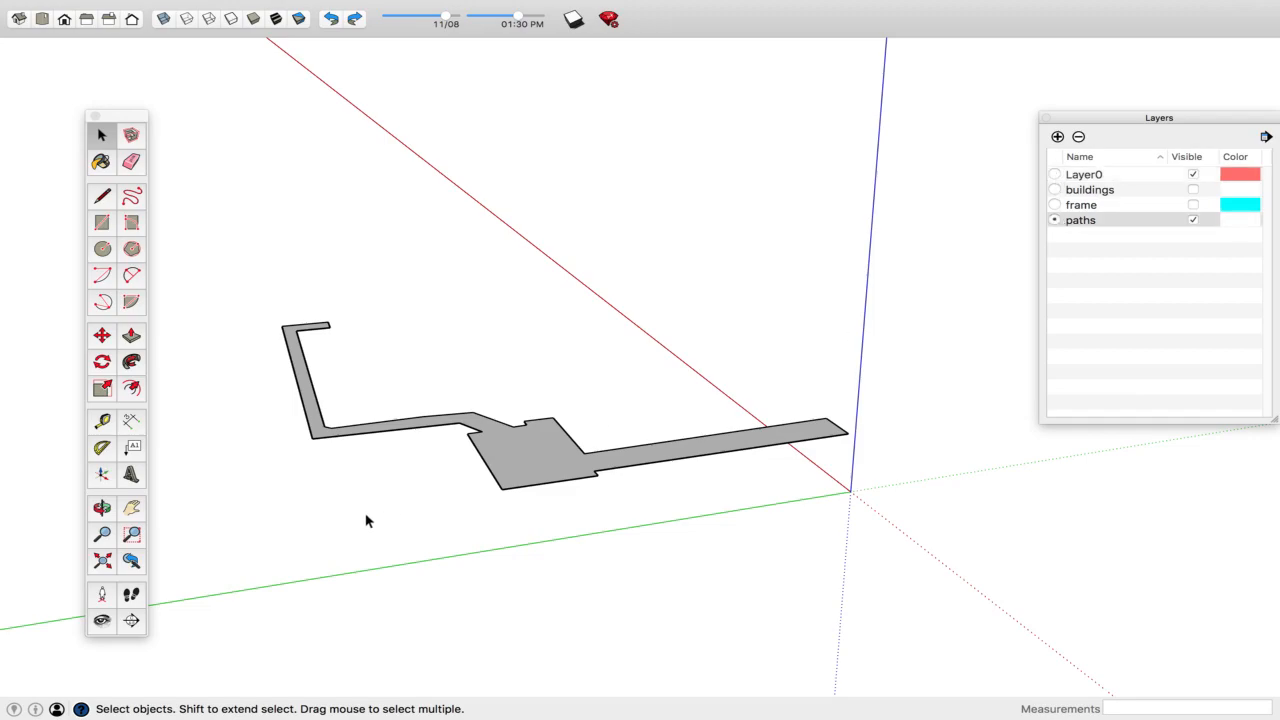
{"action": "right_click", "coordinate": [526, 457]}
{"action": "left_click", "coordinate": [566, 461]}
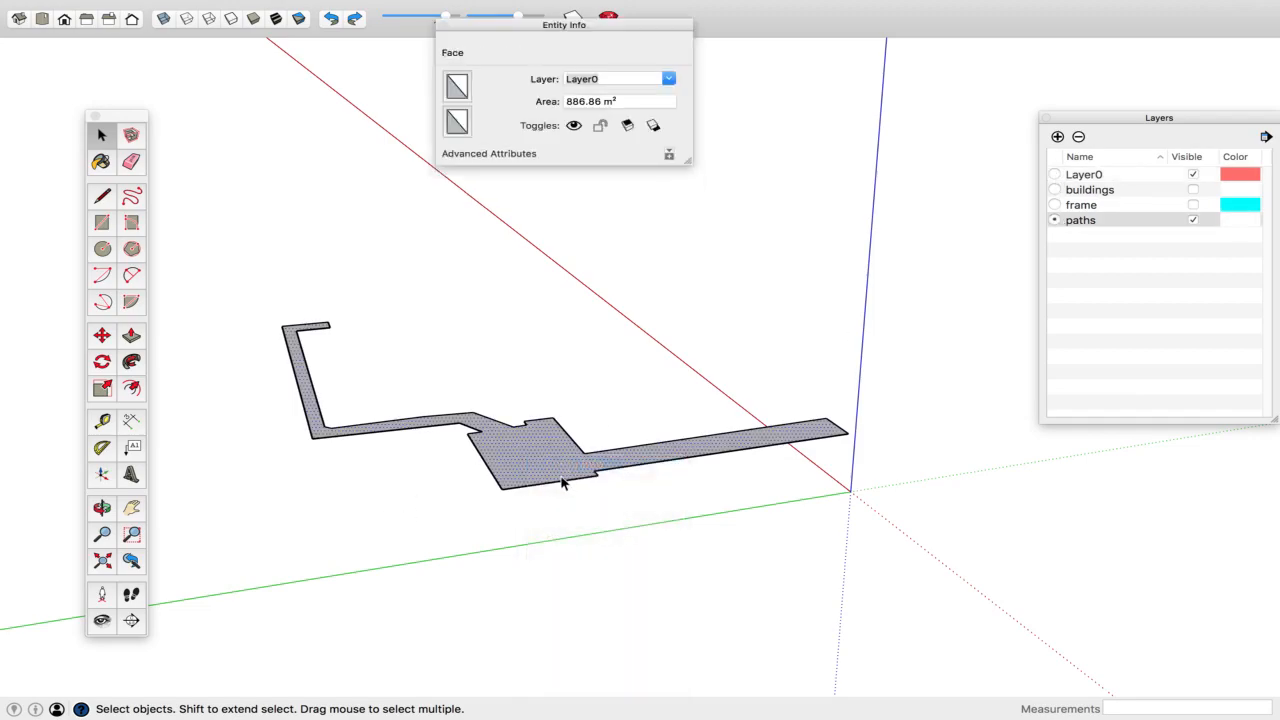
{"action": "left_click", "coordinate": [669, 78]}
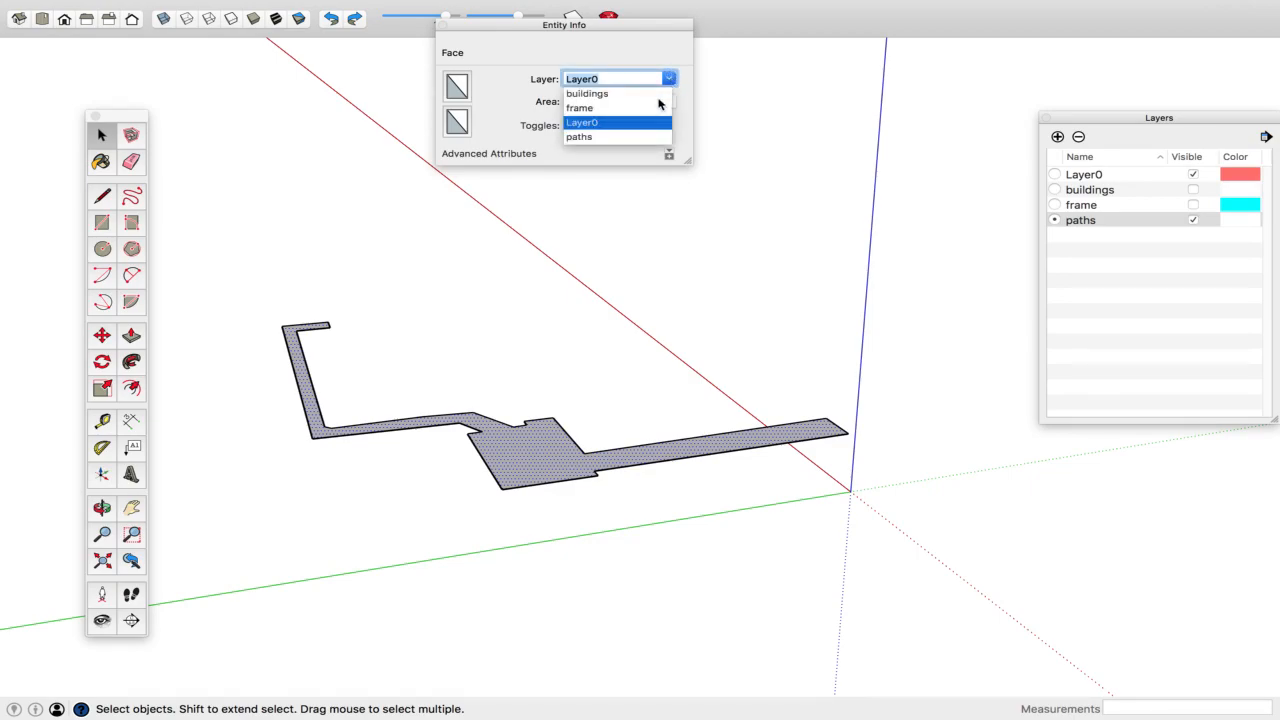
{"action": "left_click", "coordinate": [637, 137]}
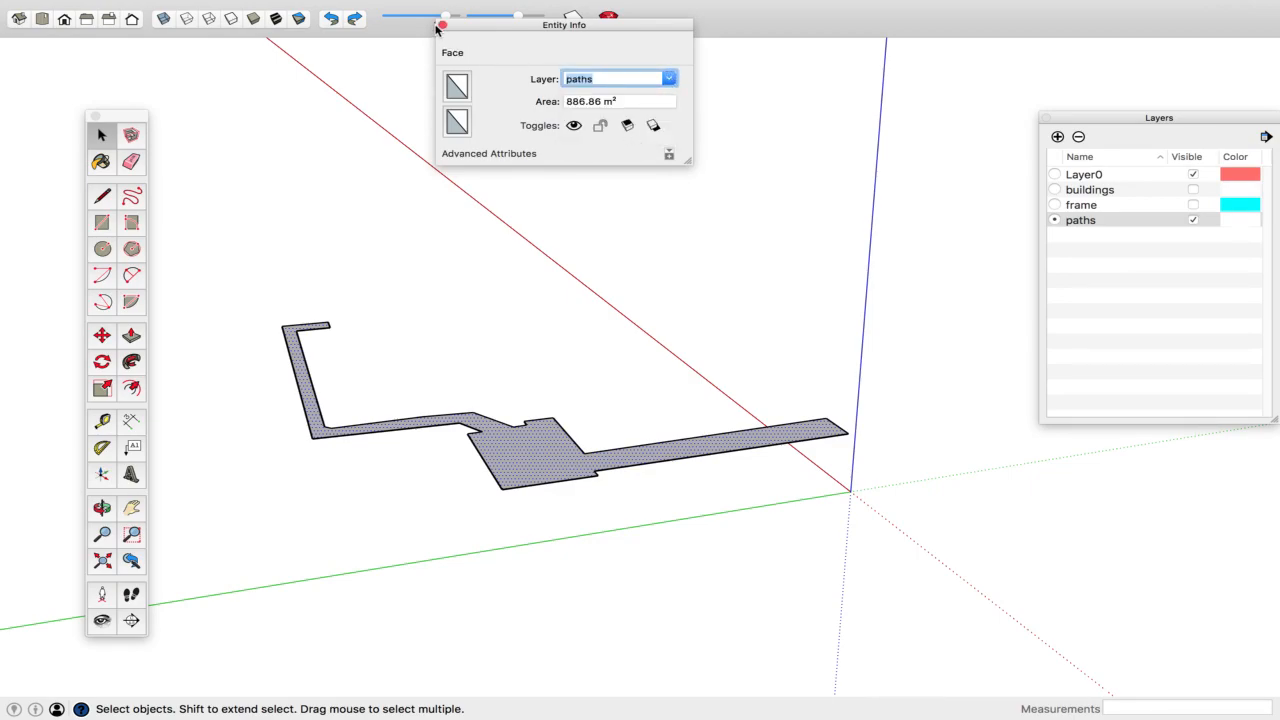
{"action": "left_click", "coordinate": [441, 25]}
{"action": "left_click", "coordinate": [727, 177]}
- Make Layer0 the active layer and toggle the paths layer to check that face and outline hide together
{"action": "left_click", "coordinate": [1054, 175]}
{"action": "left_click", "coordinate": [1193, 220]}
{"action": "left_click", "coordinate": [1193, 220]}
{"action": "left_click", "coordinate": [1193, 220]}
{"action": "left_click", "coordinate": [1193, 220]}
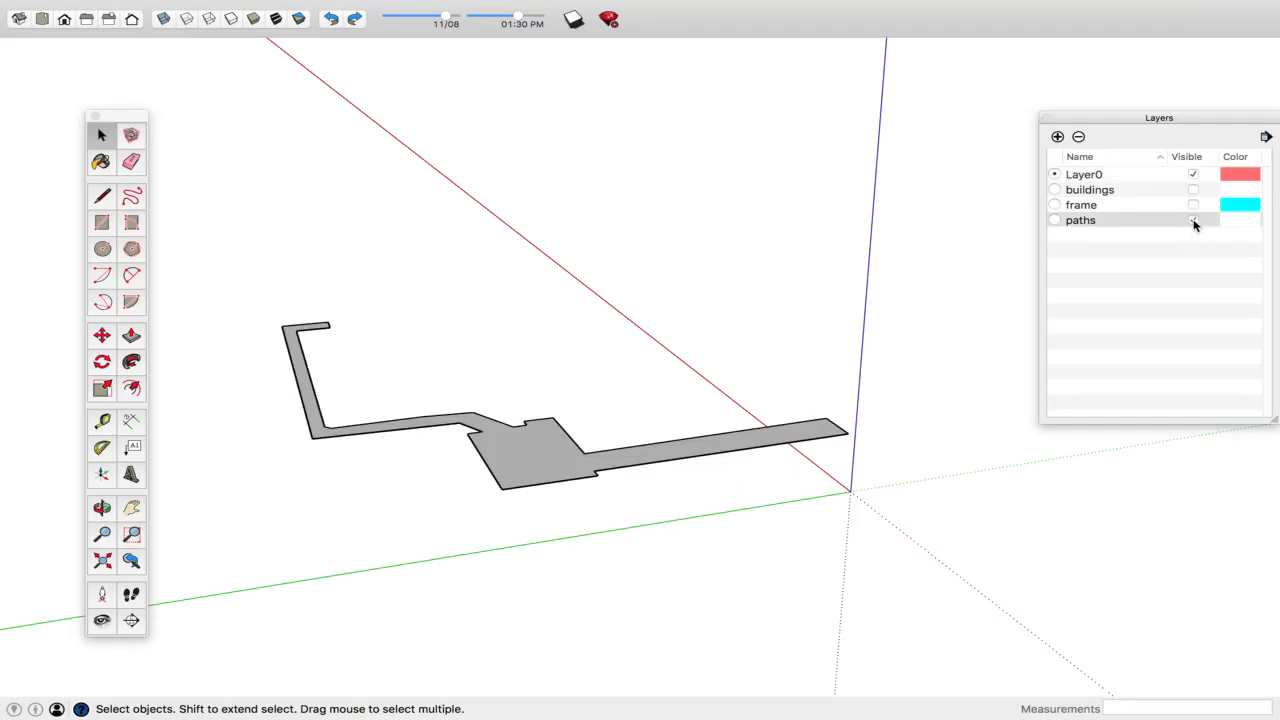
- Erase the path face, keeping its outline, and toggle the paths layer's visibility
{"action": "right_click", "coordinate": [499, 478]}
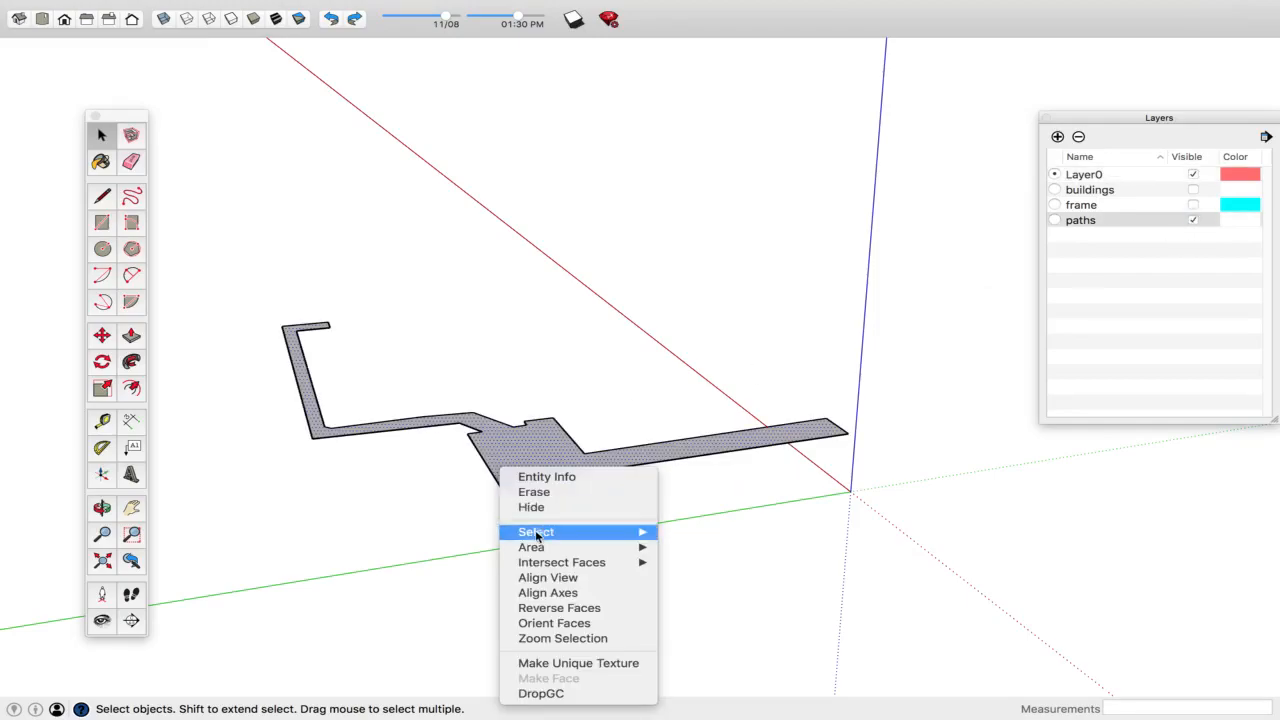
{"action": "left_click", "coordinate": [551, 495]}
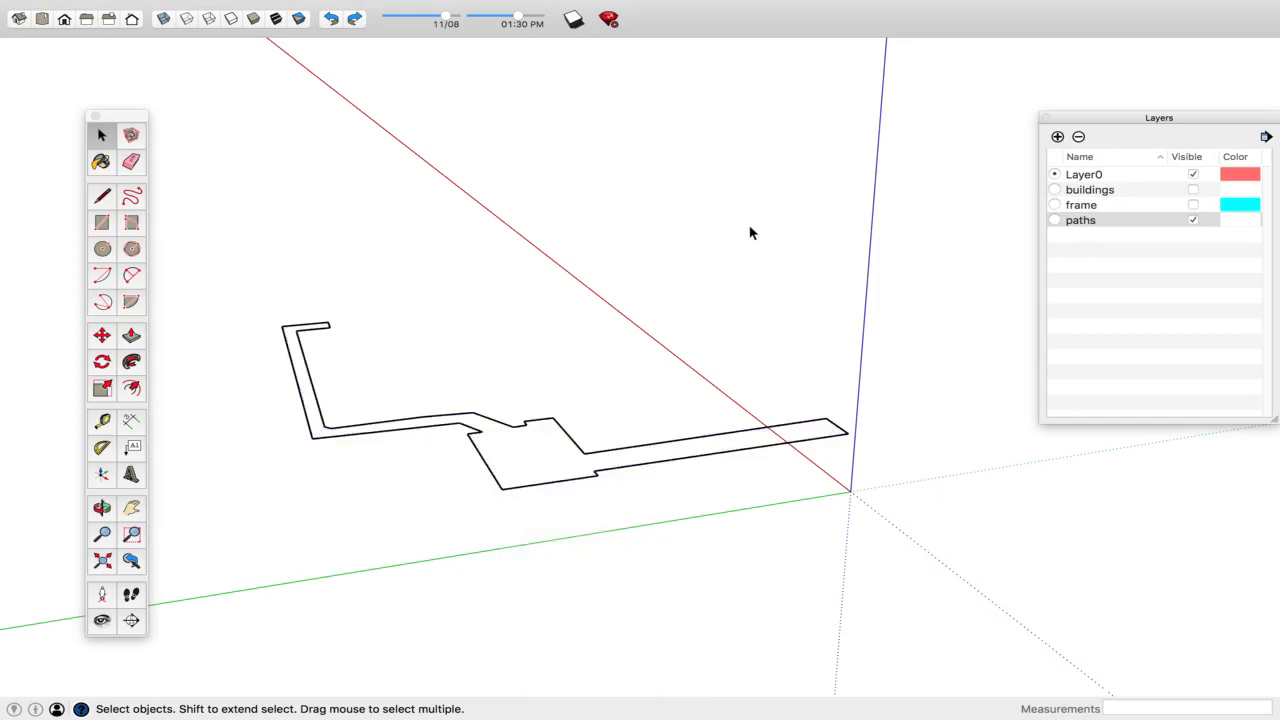
{"action": "left_click", "coordinate": [1192, 221]}
{"action": "left_click", "coordinate": [1192, 221]}
- Make paths the active layer and create a face from the complete path outline with Make Face
{"action": "left_click", "coordinate": [1055, 220]}
{"action": "left_click_drag", "start_coordinate": [1099, 121], "coordinate": [920, 128]}
{"action": "left_click_drag", "start_coordinate": [894, 510], "coordinate": [262, 292]}
{"action": "mouse_move", "coordinate": [389, 5]}
{"action": "left_click", "coordinate": [489, 8]}
{"action": "mouse_move", "coordinate": [511, 29]}
{"action": "left_click", "coordinate": [596, 31]}
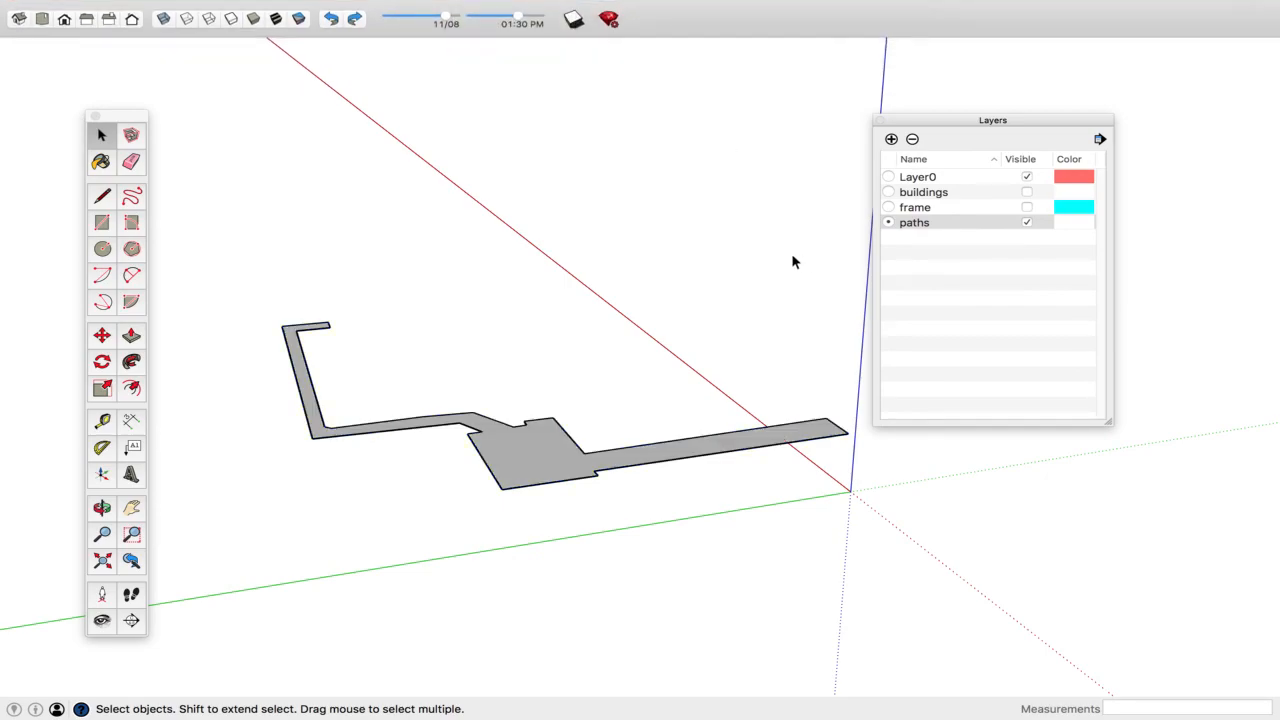
- Return the active layer to Layer0, hide the paths layer and toggle the buildings layer on and off
{"action": "left_click", "coordinate": [888, 177]}
{"action": "left_click", "coordinate": [1025, 222]}
{"action": "left_click", "coordinate": [1030, 193]}
{"action": "left_click", "coordinate": [1028, 192]}
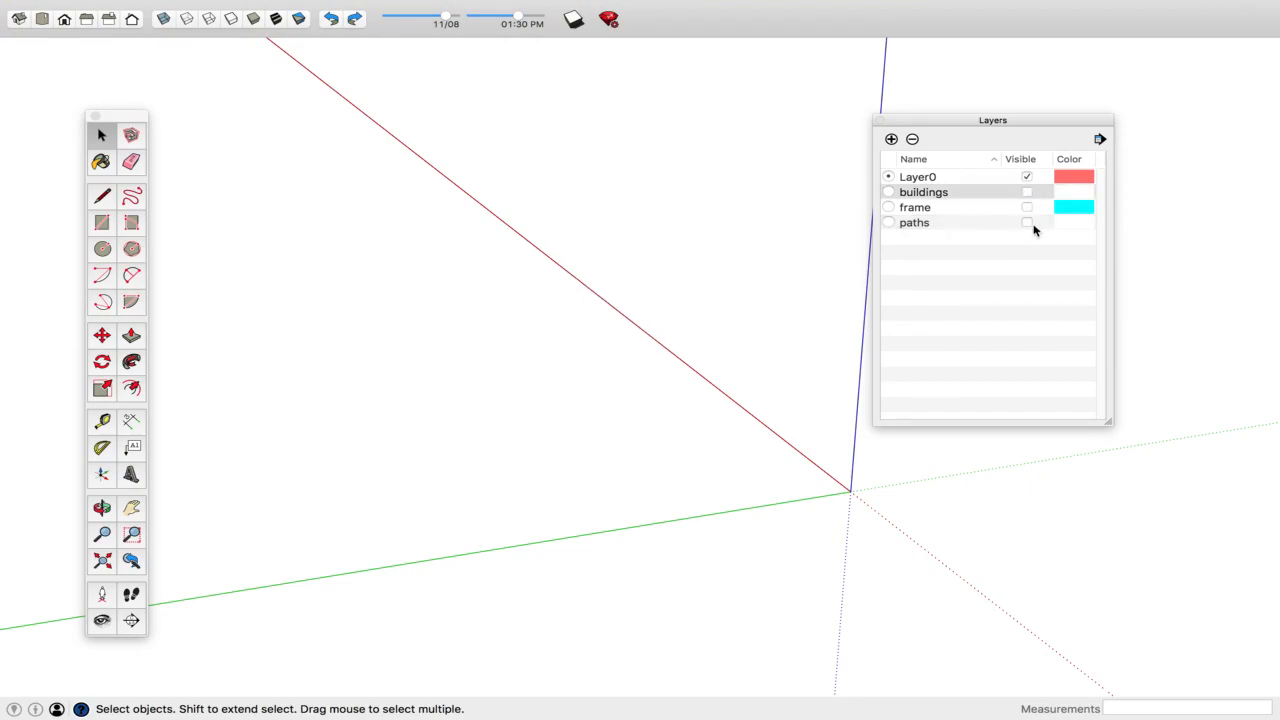
- Toggle the paths layer on and off, show the frame layer and make frame the active layer
{"action": "left_click", "coordinate": [1027, 223]}
{"action": "left_click", "coordinate": [1026, 224]}
{"action": "left_click", "coordinate": [1027, 208]}
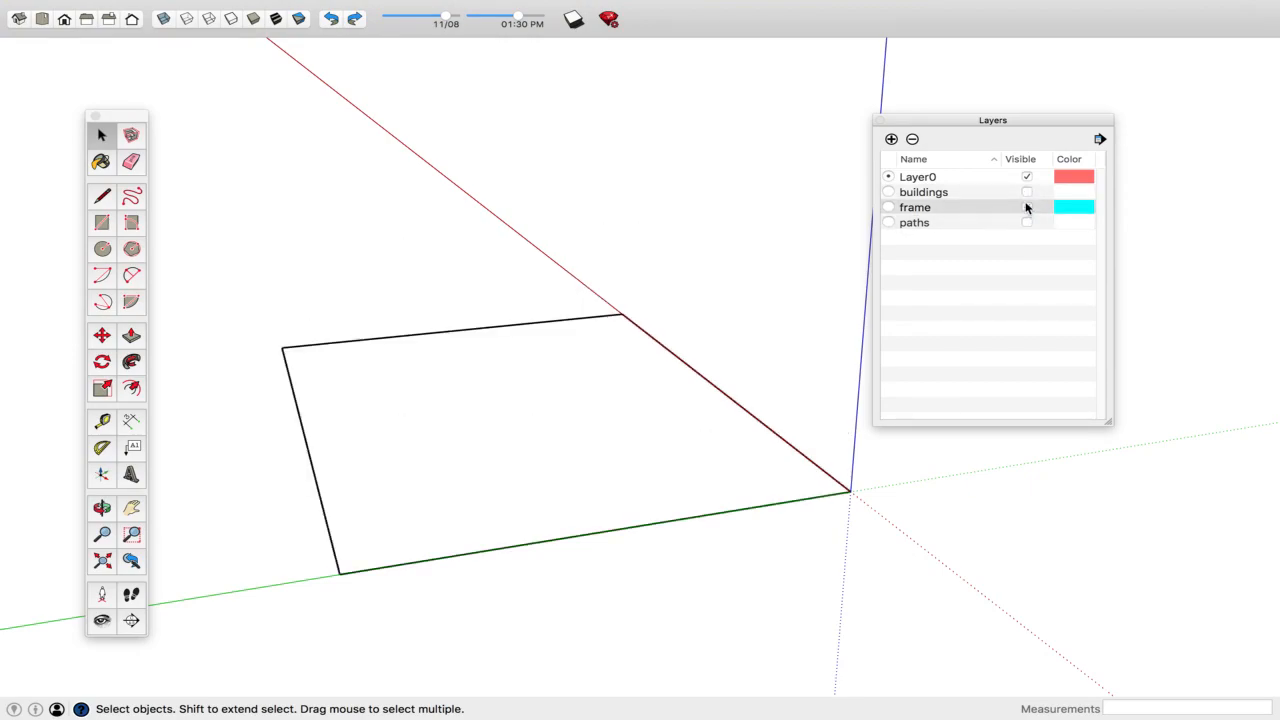
{"action": "left_click", "coordinate": [888, 207]}
- Create a face from the selected frame outline with Make Face, and undo it
{"action": "scroll", "coordinate": [706, 386], "scroll_direction": "down", "scroll_amount": 3}
{"action": "left_click_drag", "start_coordinate": [820, 524], "coordinate": [325, 289]}
{"action": "mouse_move", "coordinate": [419, 5]}
{"action": "left_click", "coordinate": [493, 9]}
{"action": "mouse_move", "coordinate": [486, 26]}
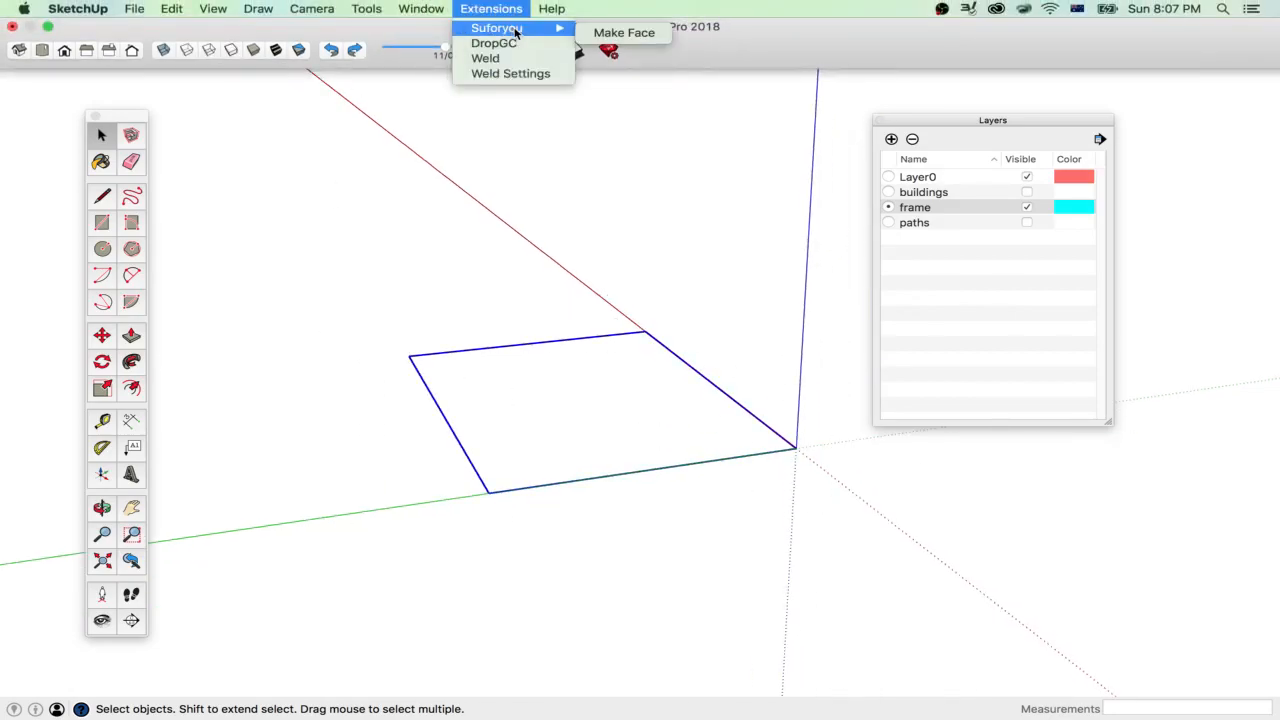
{"action": "left_click", "coordinate": [620, 27]}
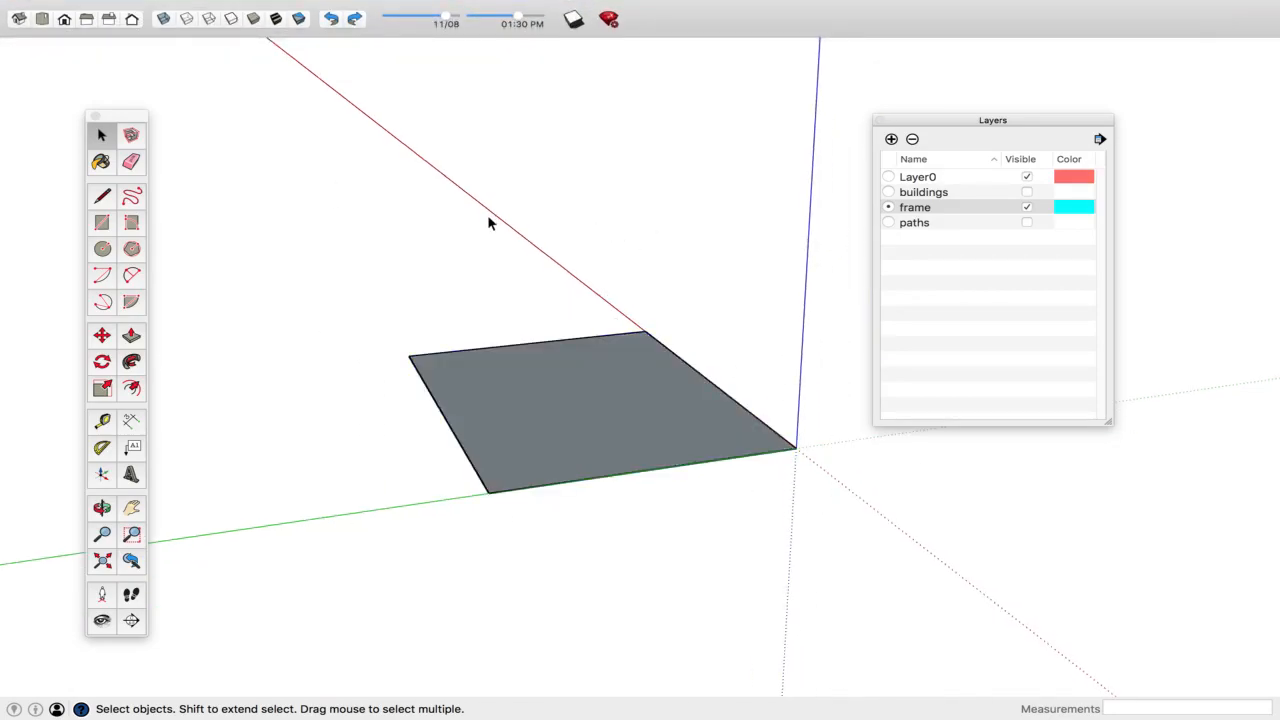
{"action": "key", "text": "super+z"}
- Retrace the frame's entire back edge with the Line tool to form a face, and undo it
{"action": "key", "text": "l"}
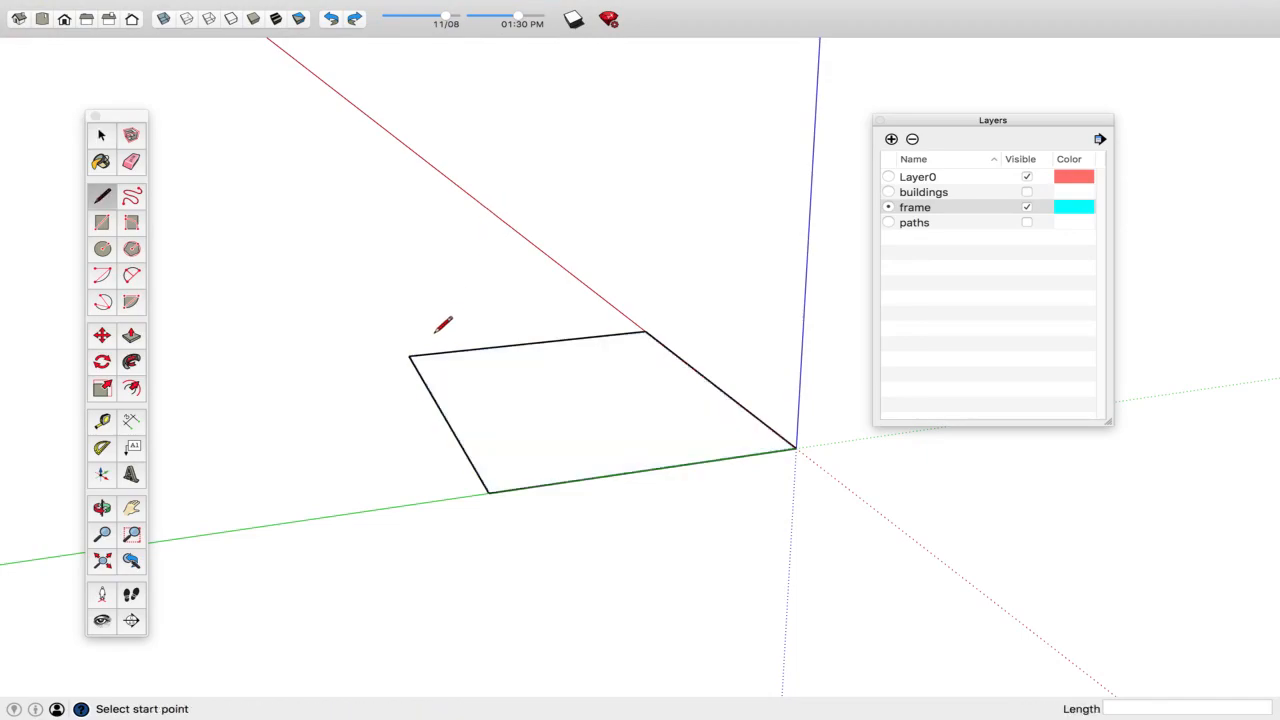
{"action": "left_click", "coordinate": [410, 355]}
{"action": "left_click", "coordinate": [645, 332]}
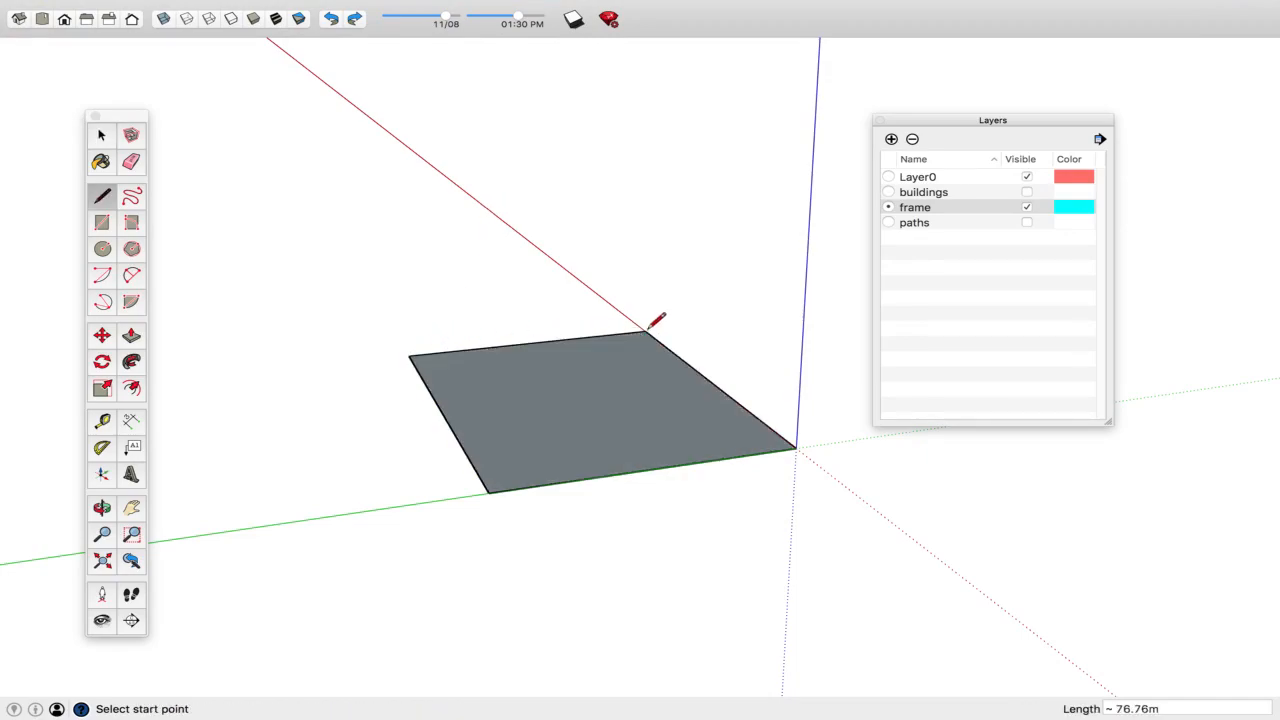
{"action": "key", "text": "super+z"}
- Form the frame's face by tracing a short line along the back edge, starting at its far corner
{"action": "left_click", "coordinate": [409, 356]}
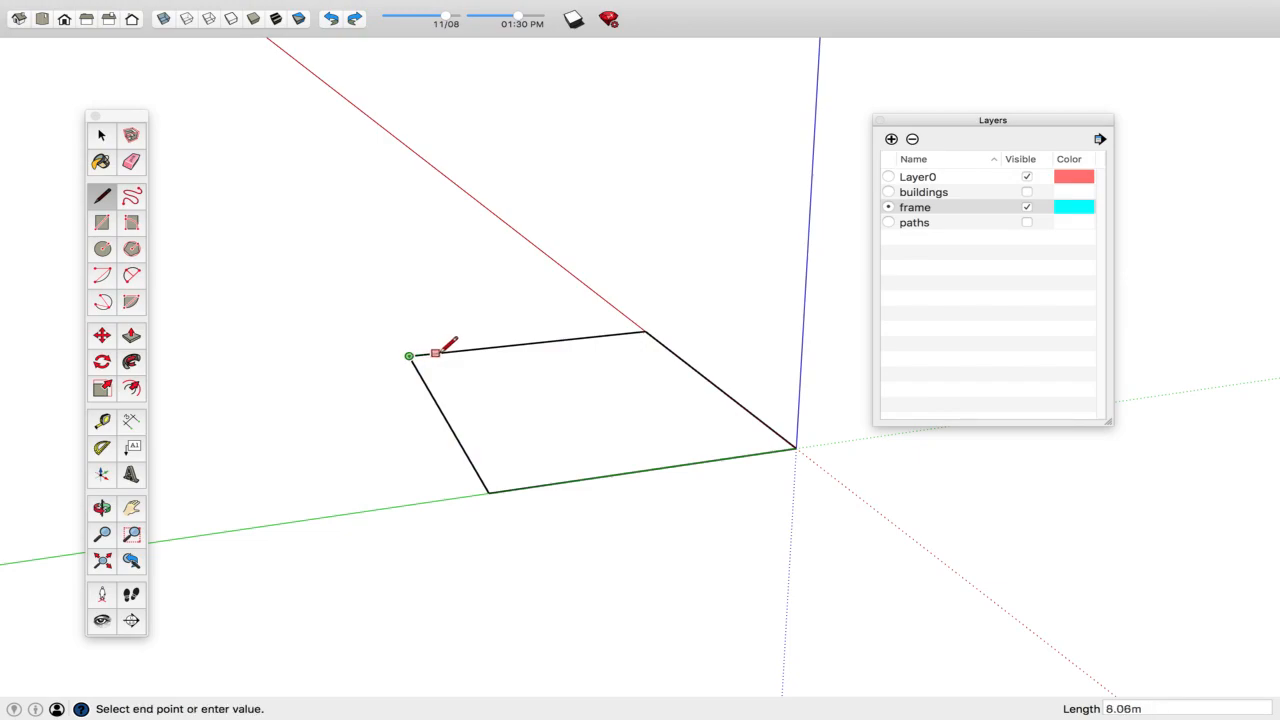
{"action": "left_click", "coordinate": [442, 353]}
{"action": "key", "text": "space"}
- Reverse the frame face so its front side points upward
{"action": "scroll", "coordinate": [578, 308], "scroll_direction": "down", "scroll_amount": 3}
{"action": "scroll", "coordinate": [588, 340], "scroll_direction": "up", "scroll_amount": 3}
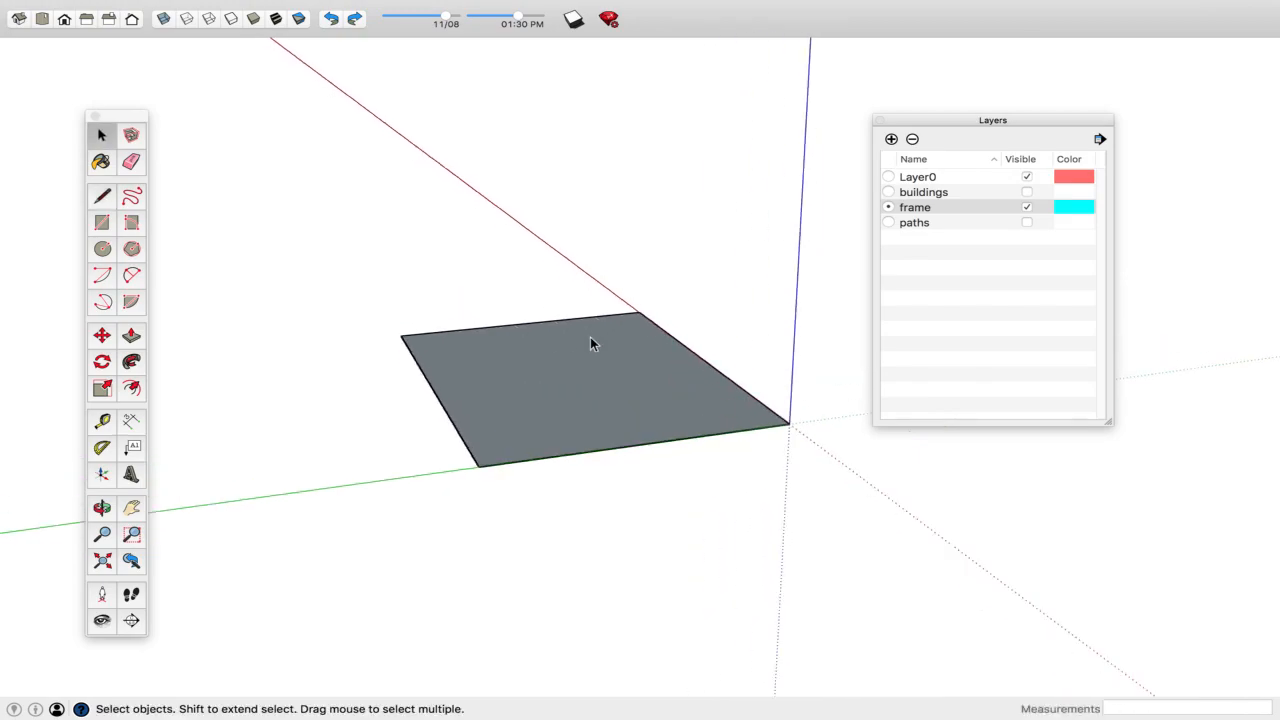
{"action": "right_click", "coordinate": [585, 345]}
{"action": "mouse_move", "coordinate": [676, 442]}
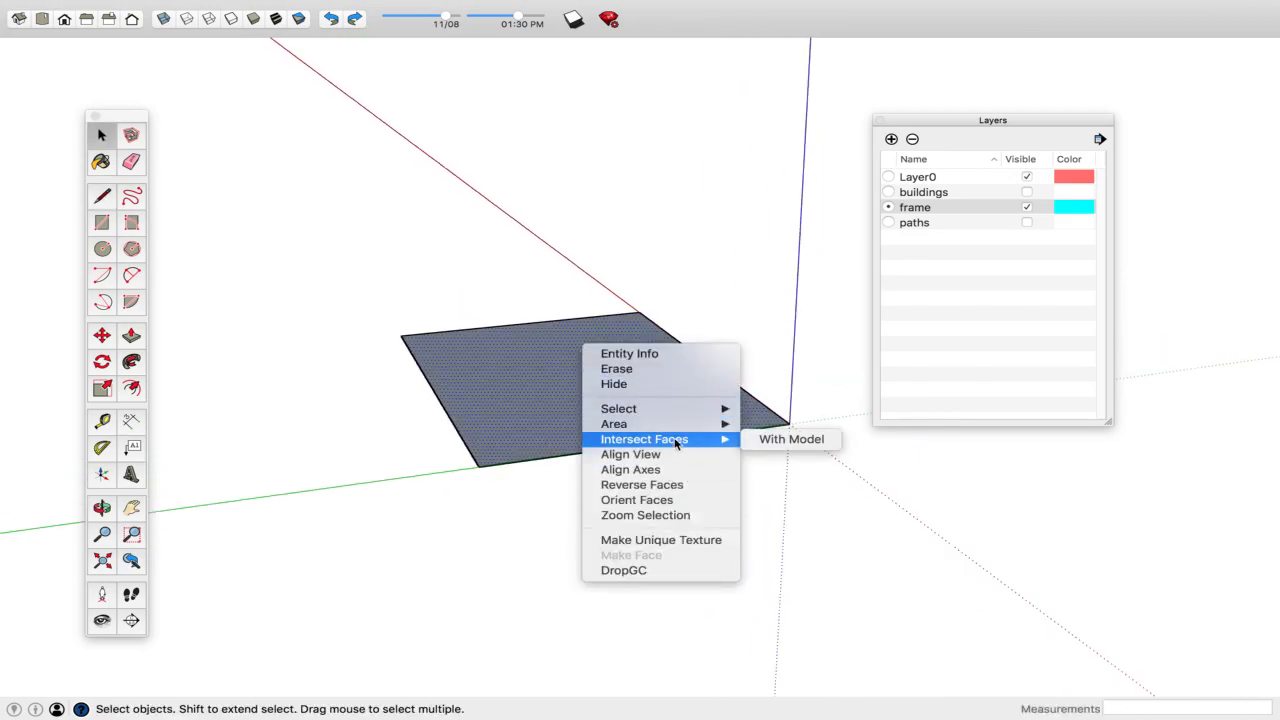
{"action": "left_click", "coordinate": [691, 489]}
{"action": "left_click", "coordinate": [724, 521]}
- Push/Pull the frame face downward by 10 m to form a solid base
{"action": "scroll", "coordinate": [566, 379], "scroll_direction": "down", "scroll_amount": 2}
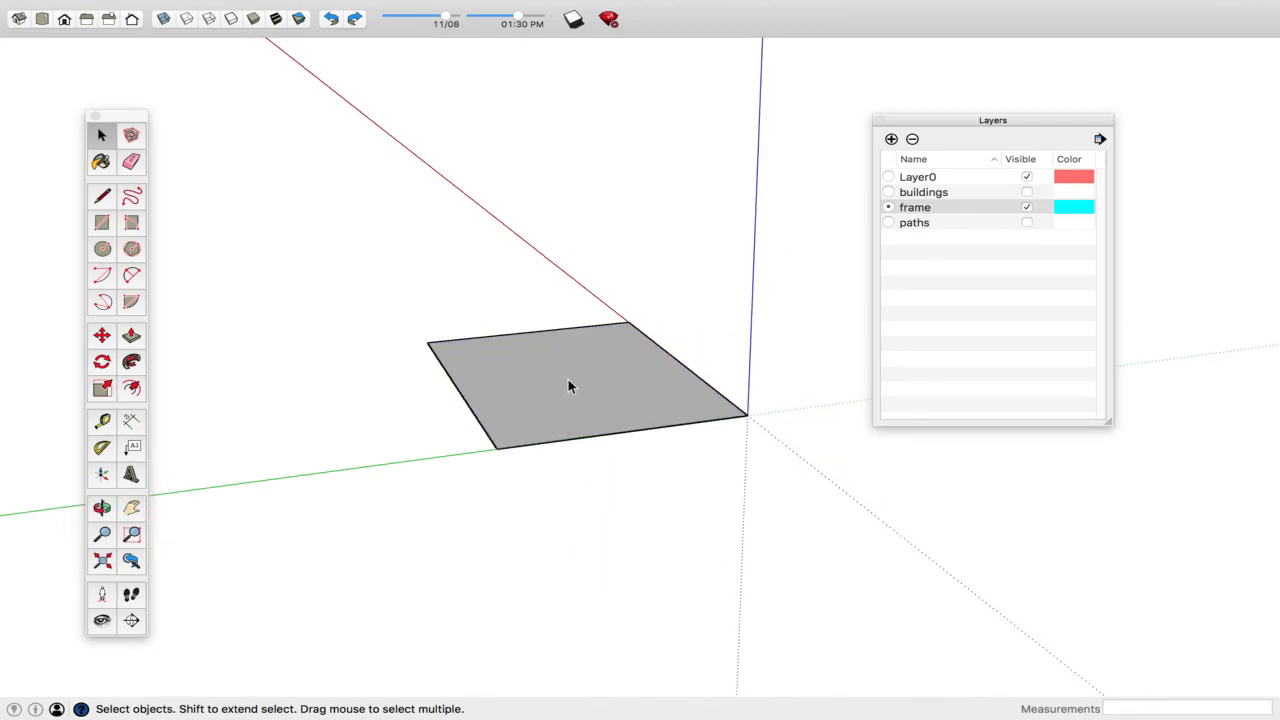
{"action": "middle_click_drag", "start_coordinate": [568, 386], "coordinate": [728, 371]}
{"action": "middle_click_drag", "start_coordinate": [560, 420], "coordinate": [617, 416]}
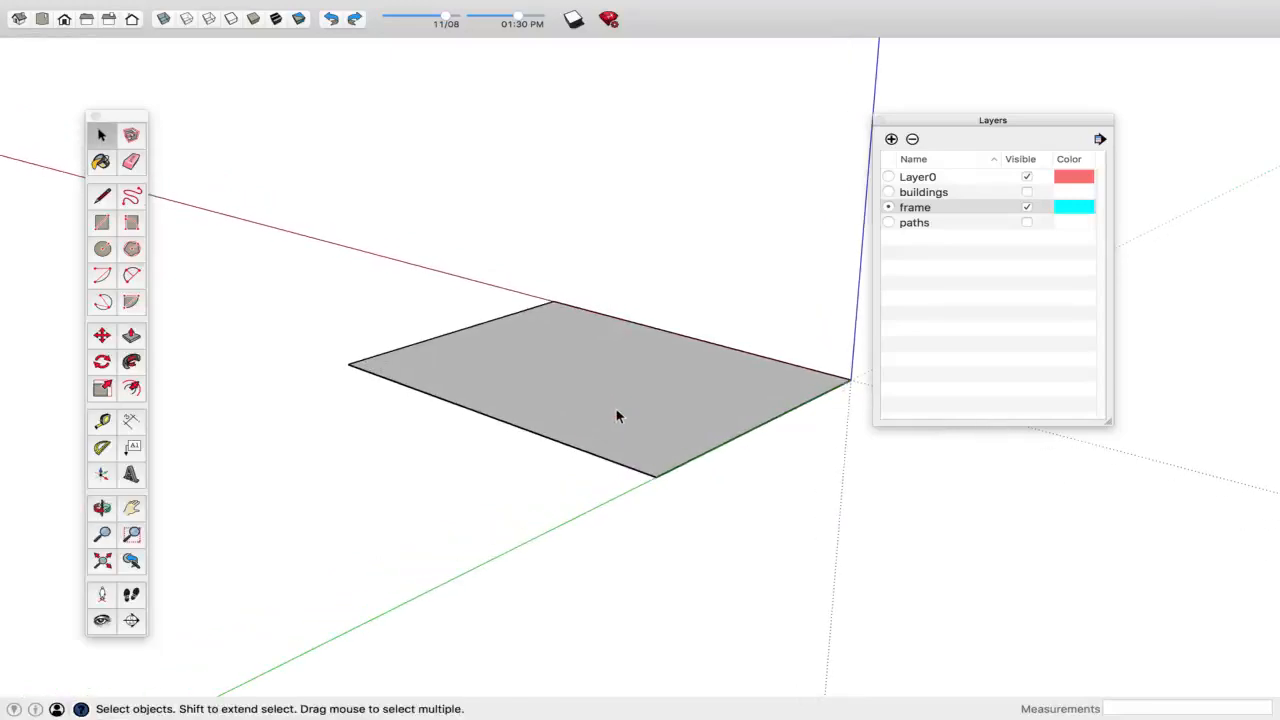
{"action": "key", "text": "p"}
{"action": "left_click_drag", "start_coordinate": [610, 356], "coordinate": [614, 418]}
{"action": "type", "text": "0"}
{"action": "type", "text": "10"}
{"action": "key", "text": "Return"}
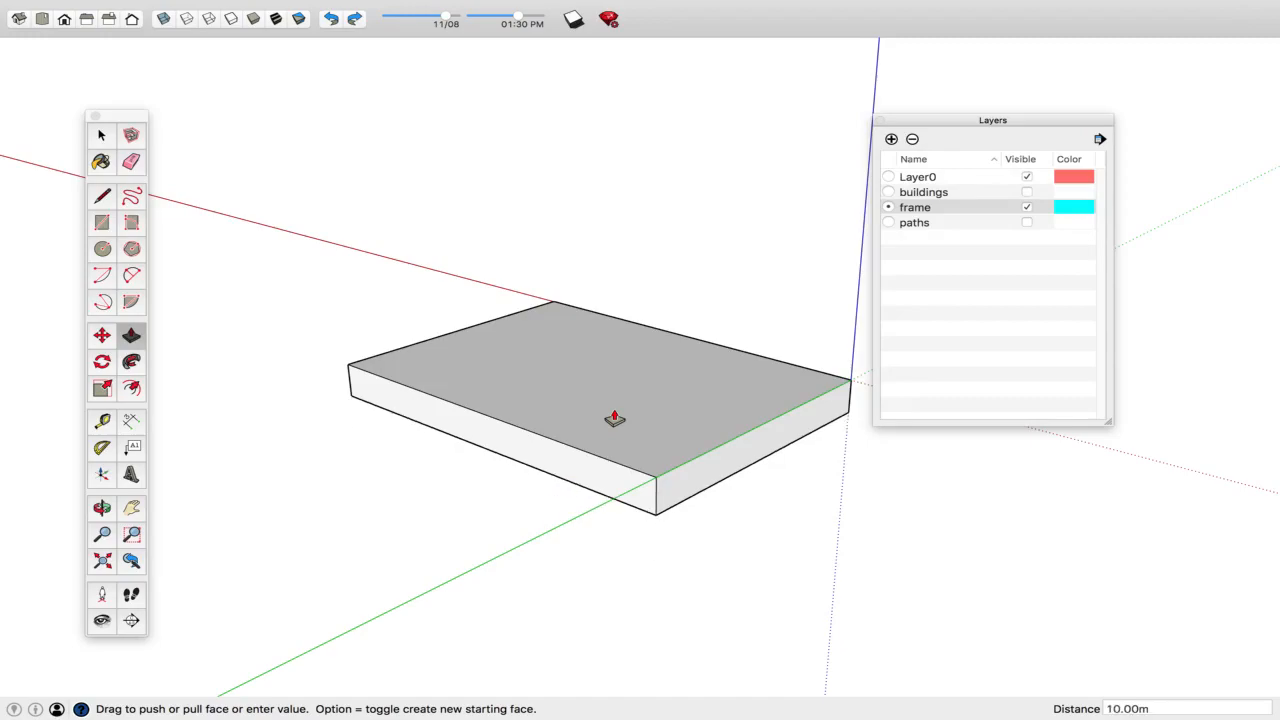
- Select all of the frame base's geometry and make it a group
{"action": "key", "text": "space"}
{"action": "scroll", "coordinate": [537, 363], "scroll_direction": "down", "scroll_amount": 5}
{"action": "key", "text": "super+a"}
{"action": "right_click", "coordinate": [561, 357]}
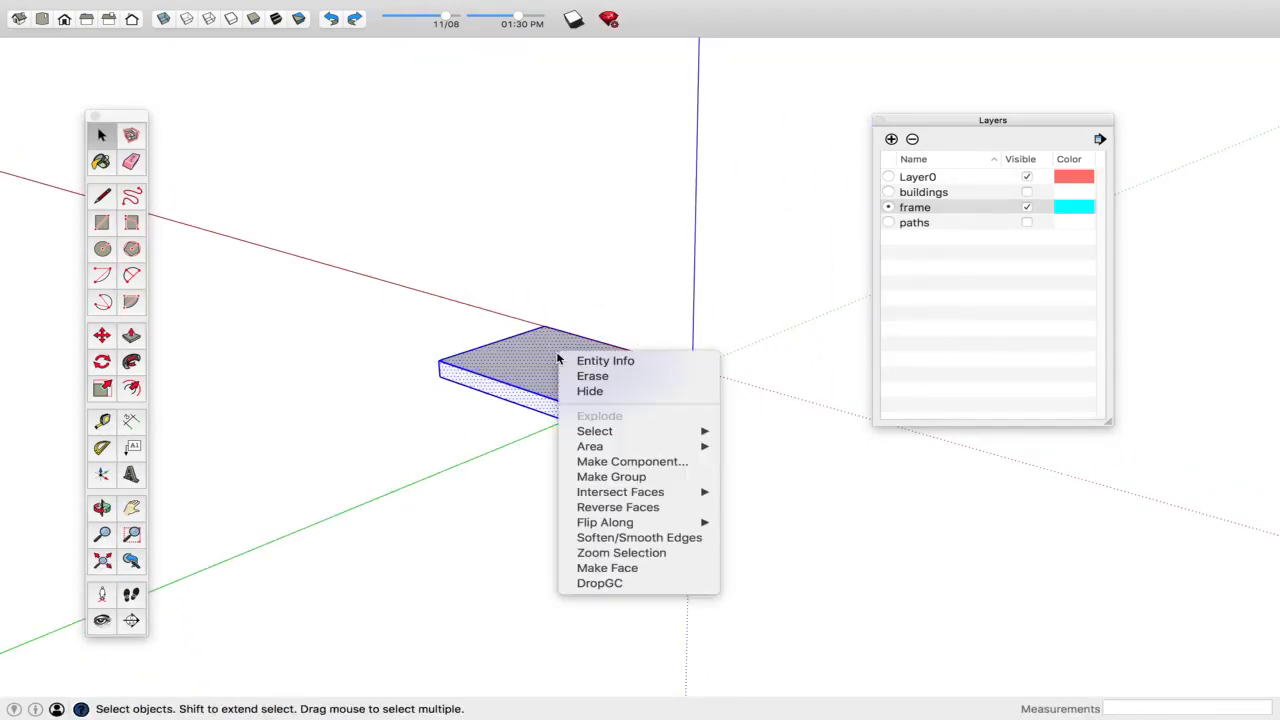
{"action": "left_click", "coordinate": [645, 478]}
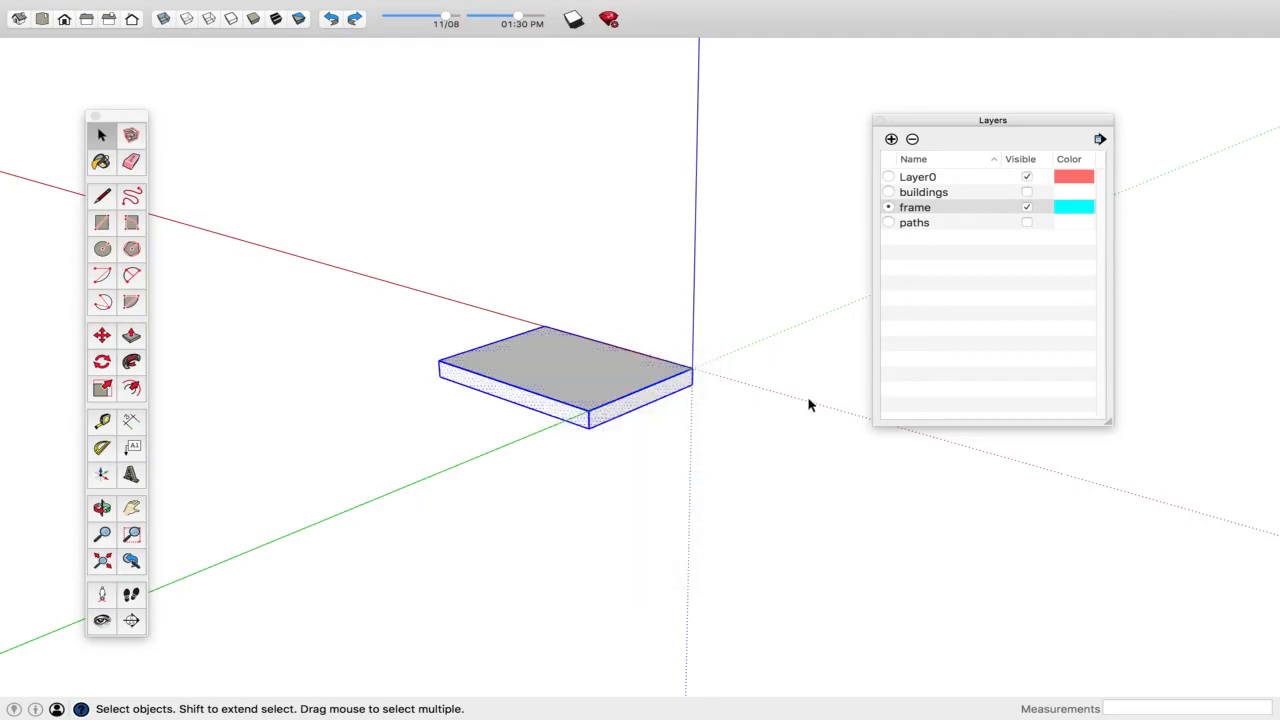
- Show the paths layer, hide the frame layer and make paths the active layer
{"action": "left_click", "coordinate": [1027, 222]}
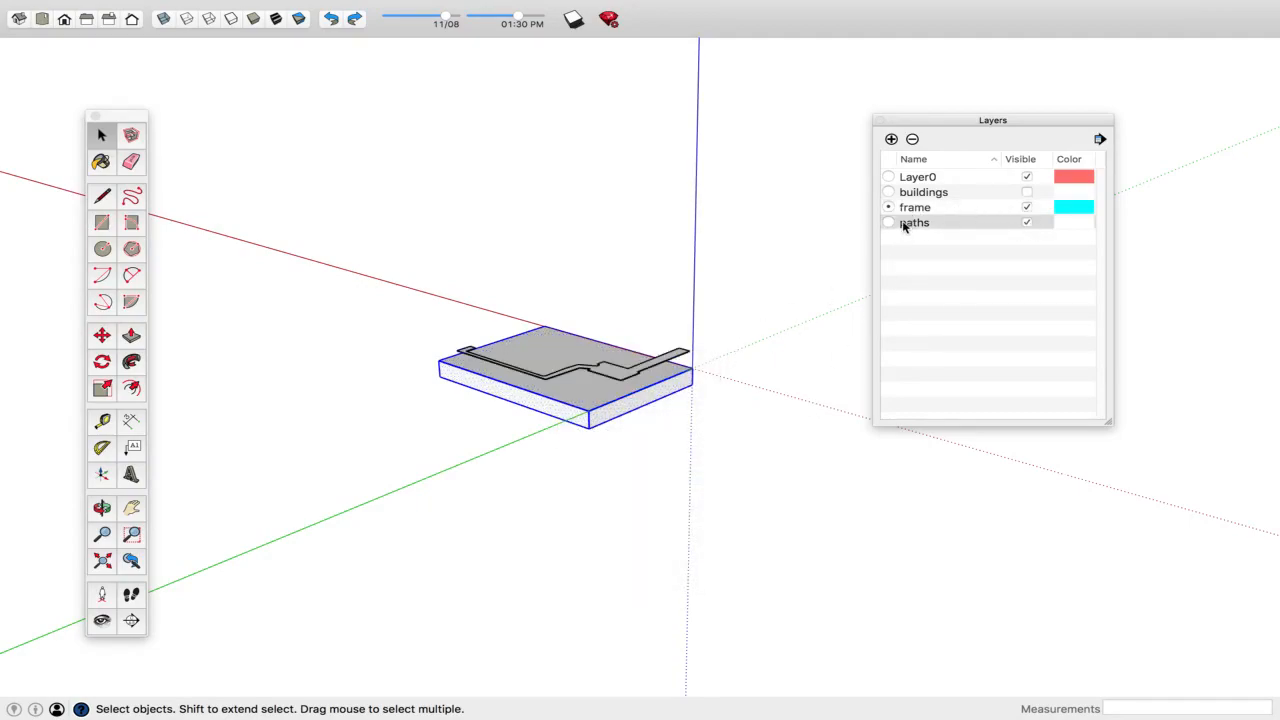
{"action": "left_click", "coordinate": [1026, 206]}
{"action": "middle_click_drag", "start_coordinate": [600, 380], "coordinate": [499, 327]}
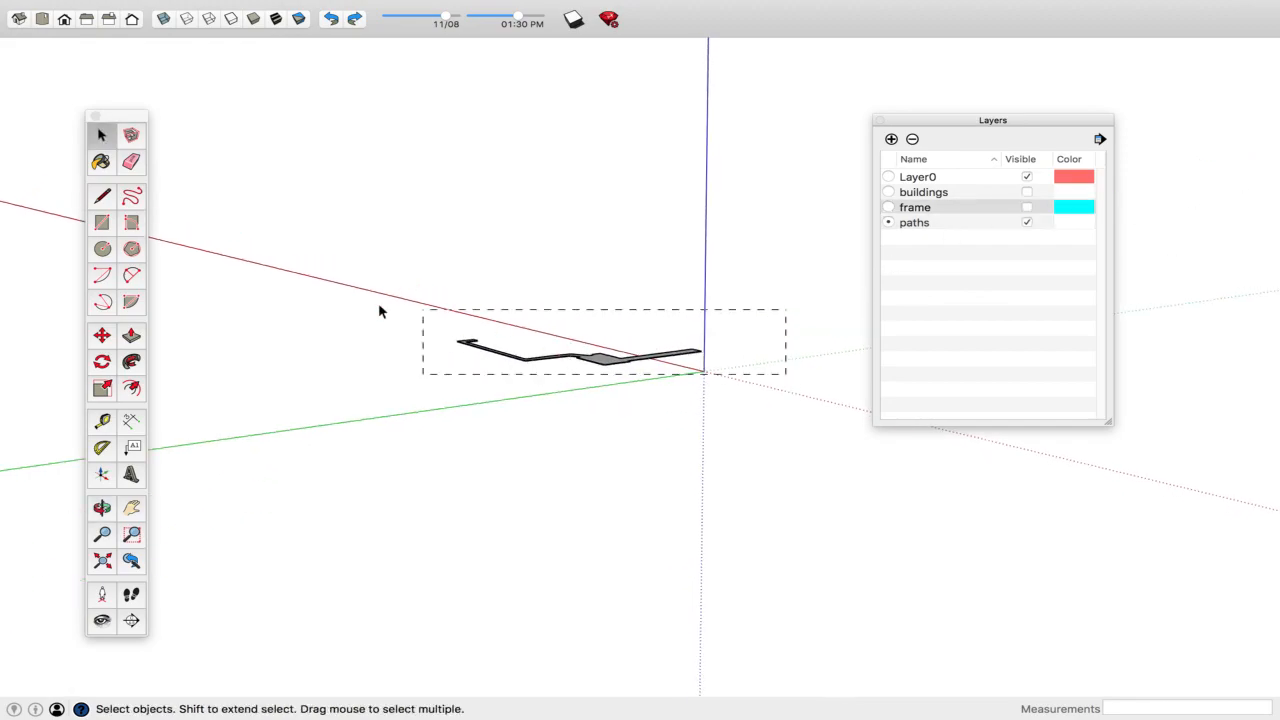
- Push/Pull the path face into a thin slab
{"action": "right_click", "coordinate": [607, 362]}
{"action": "left_click", "coordinate": [563, 290]}
{"action": "scroll", "coordinate": [624, 400], "scroll_direction": "up", "scroll_amount": 5}
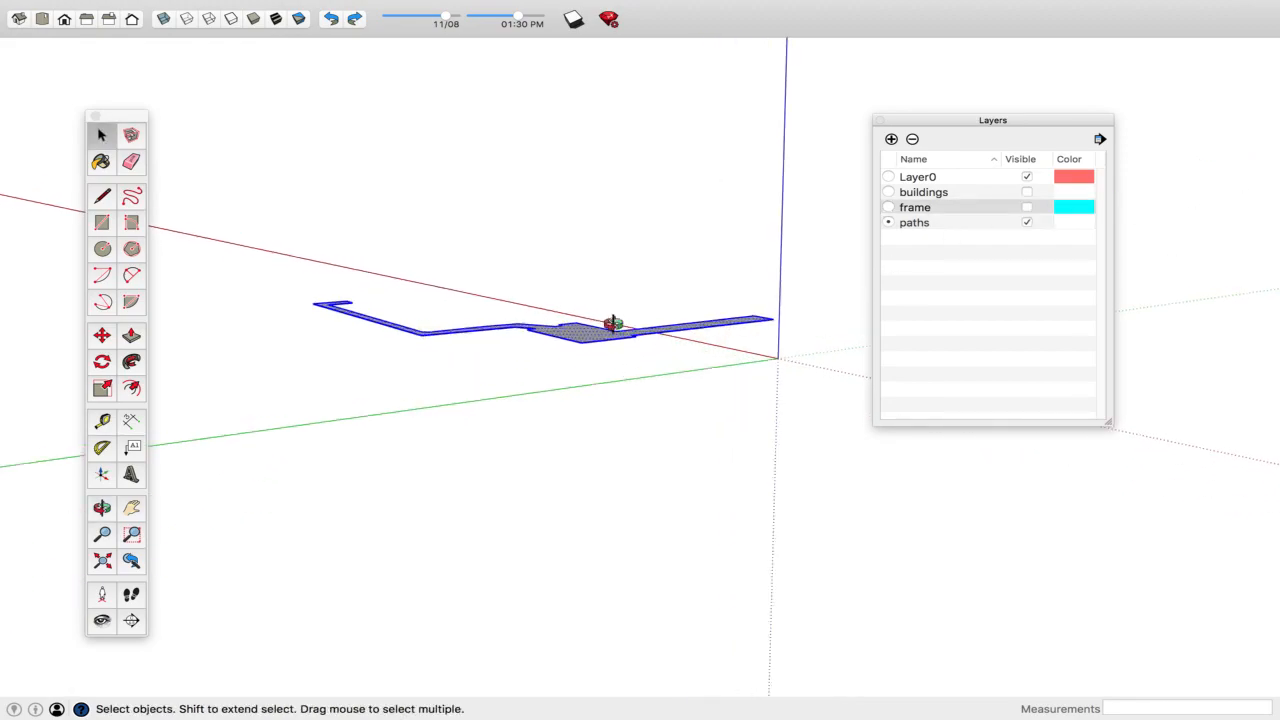
{"action": "middle_click_drag", "start_coordinate": [611, 318], "coordinate": [602, 364]}
{"action": "scroll", "coordinate": [603, 365], "scroll_direction": "up", "scroll_amount": 1}
{"action": "key", "text": "p"}
{"action": "left_click", "coordinate": [582, 357]}
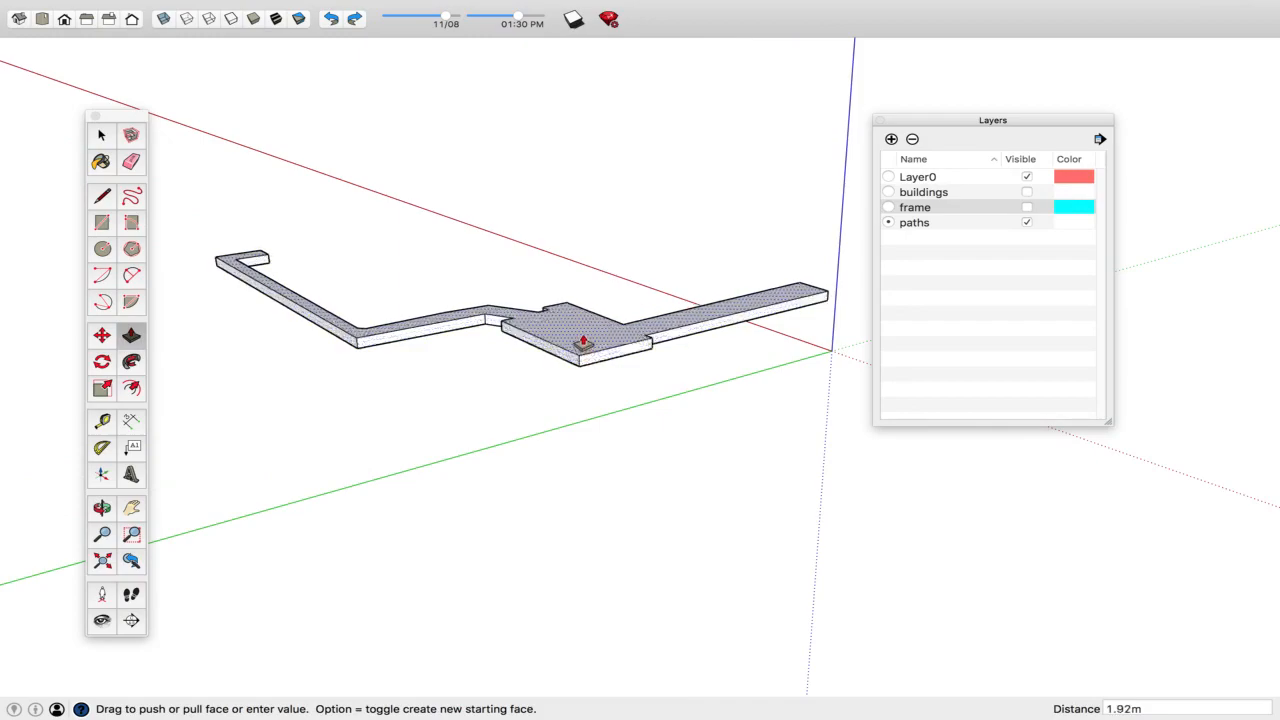
{"action": "key", "text": "Escape"}
{"action": "key", "text": "space"}
- Select the whole path slab and make it a group
{"action": "left_click_drag", "start_coordinate": [675, 437], "coordinate": [368, 283]}
{"action": "scroll", "coordinate": [368, 283], "scroll_direction": "down", "scroll_amount": 2}
{"action": "left_click_drag", "start_coordinate": [665, 368], "coordinate": [237, 199]}
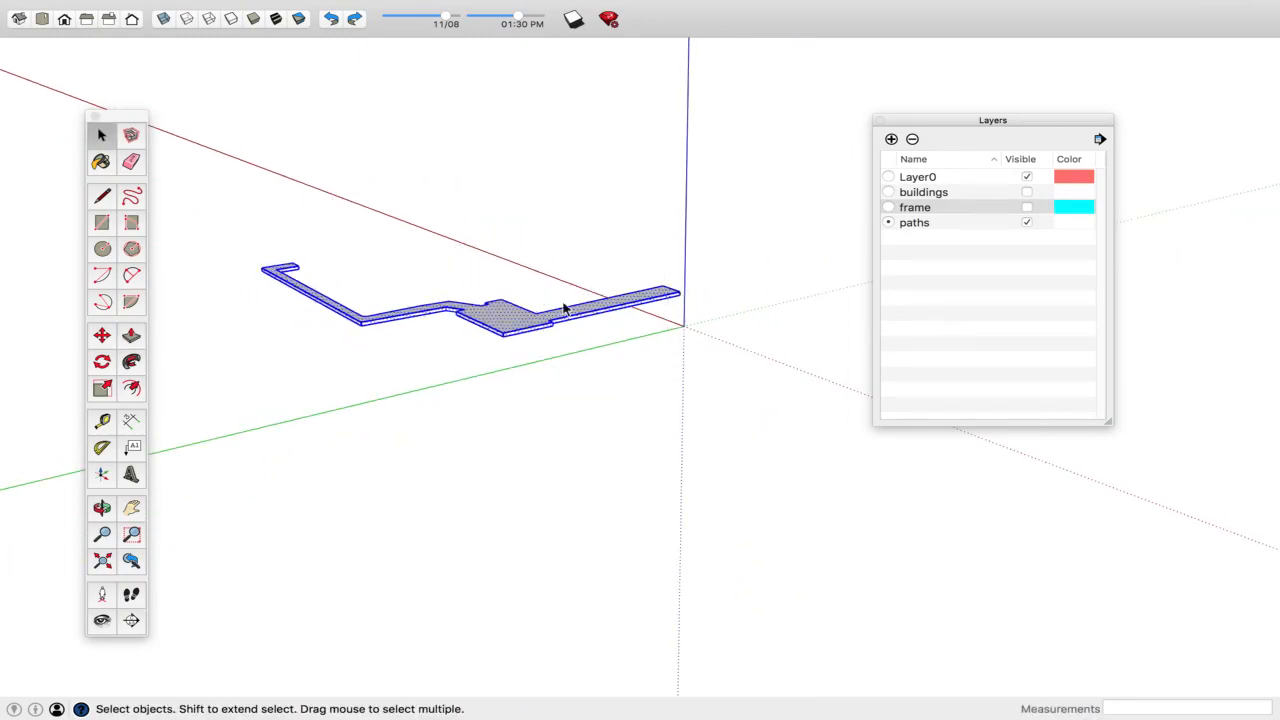
{"action": "left_click_drag", "start_coordinate": [626, 333], "coordinate": [291, 196]}
{"action": "right_click", "coordinate": [497, 292]}
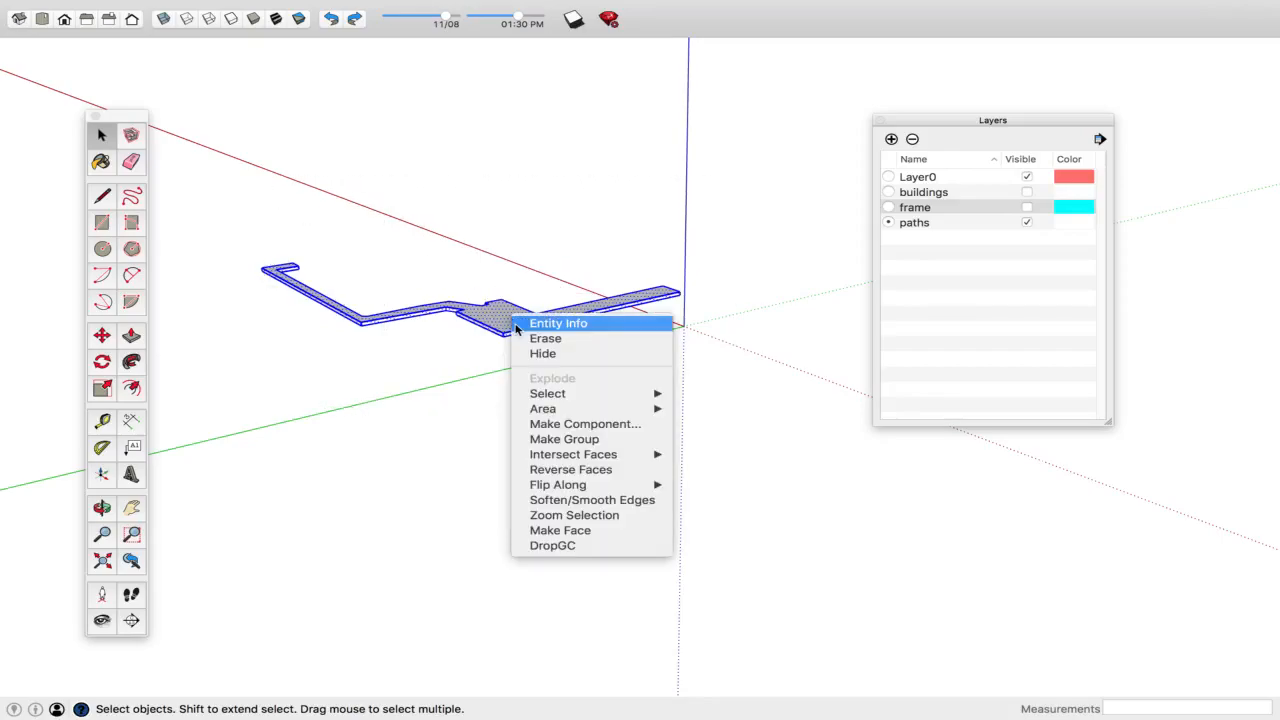
{"action": "left_click", "coordinate": [581, 438]}
{"action": "left_click", "coordinate": [732, 437]}
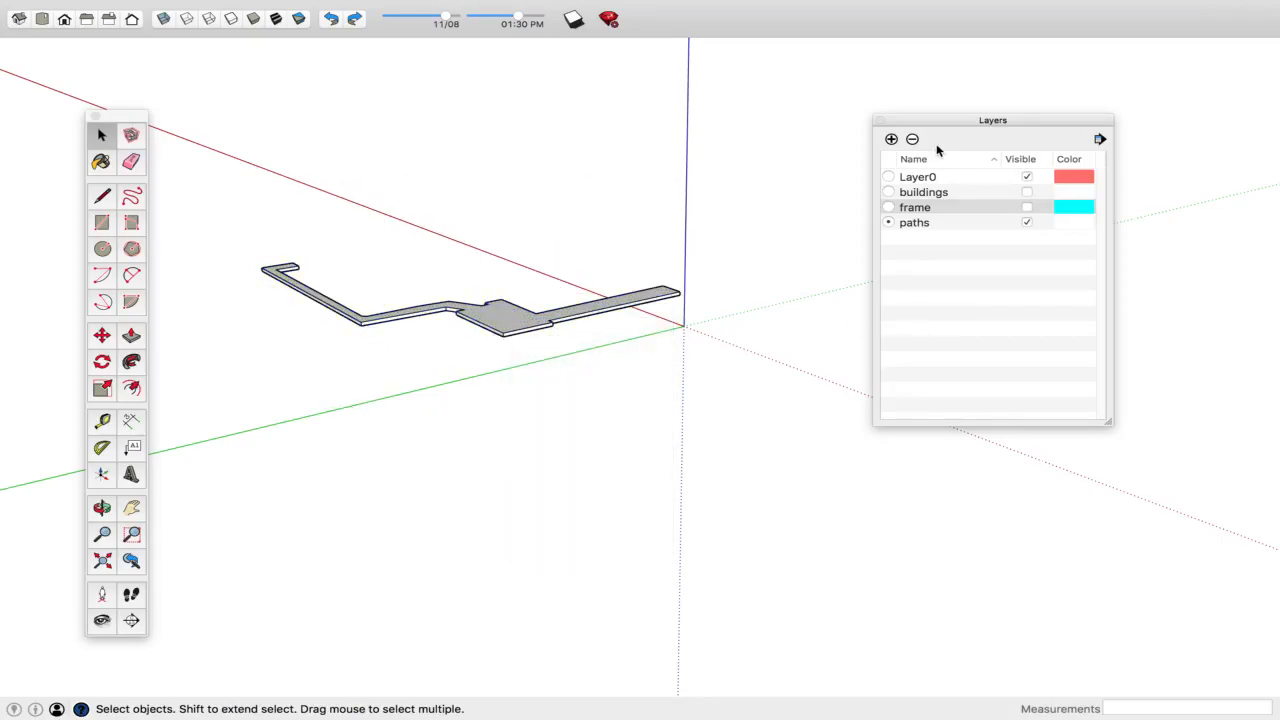
- Show the frame layer again and look up the DropGC command among the installed extensions
{"action": "left_click", "coordinate": [1029, 209]}
{"action": "middle_click_drag", "start_coordinate": [541, 379], "coordinate": [516, 281]}
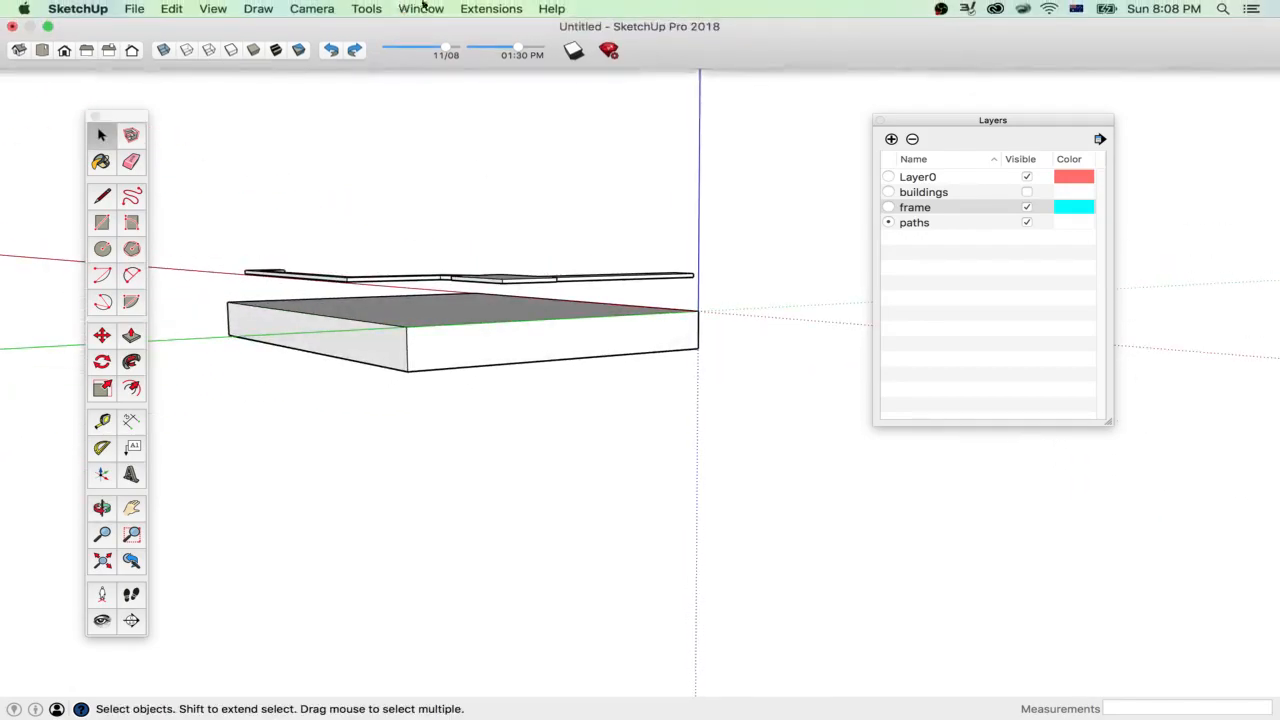
{"action": "left_click", "coordinate": [491, 8]}
{"action": "mouse_move", "coordinate": [500, 28]}
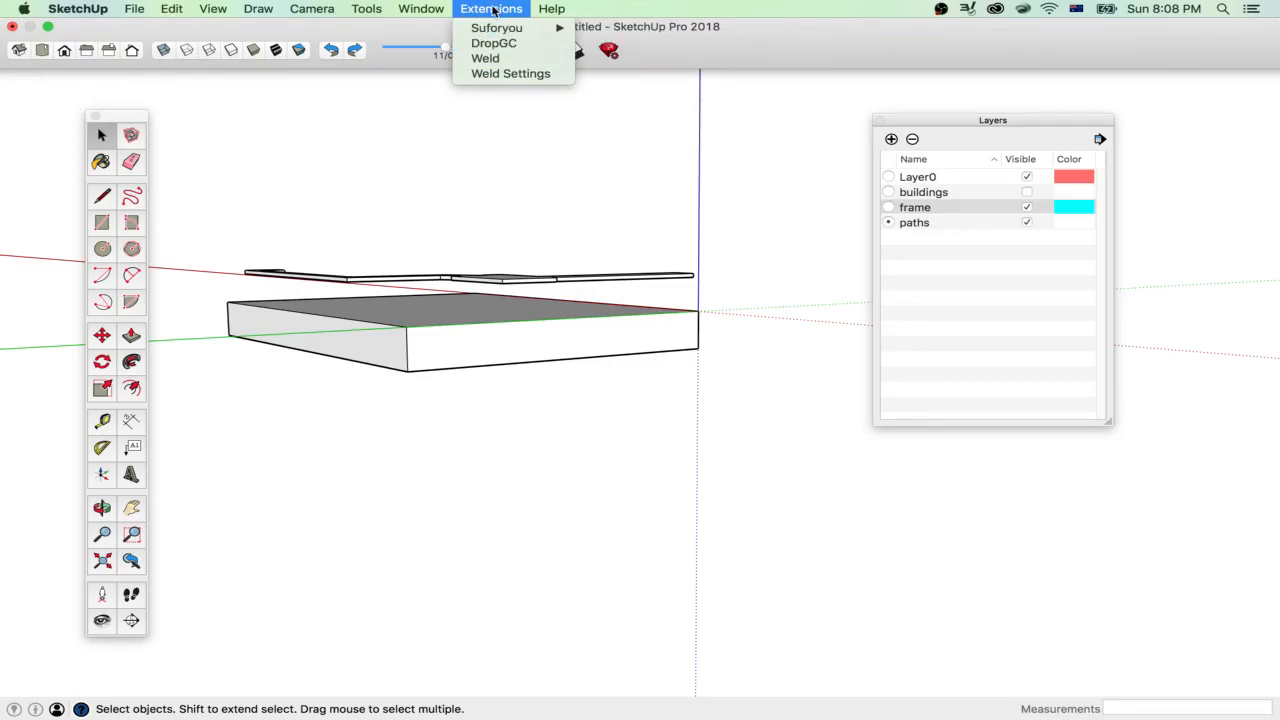
{"action": "mouse_move", "coordinate": [366, 8]}
{"action": "mouse_move", "coordinate": [389, 424]}
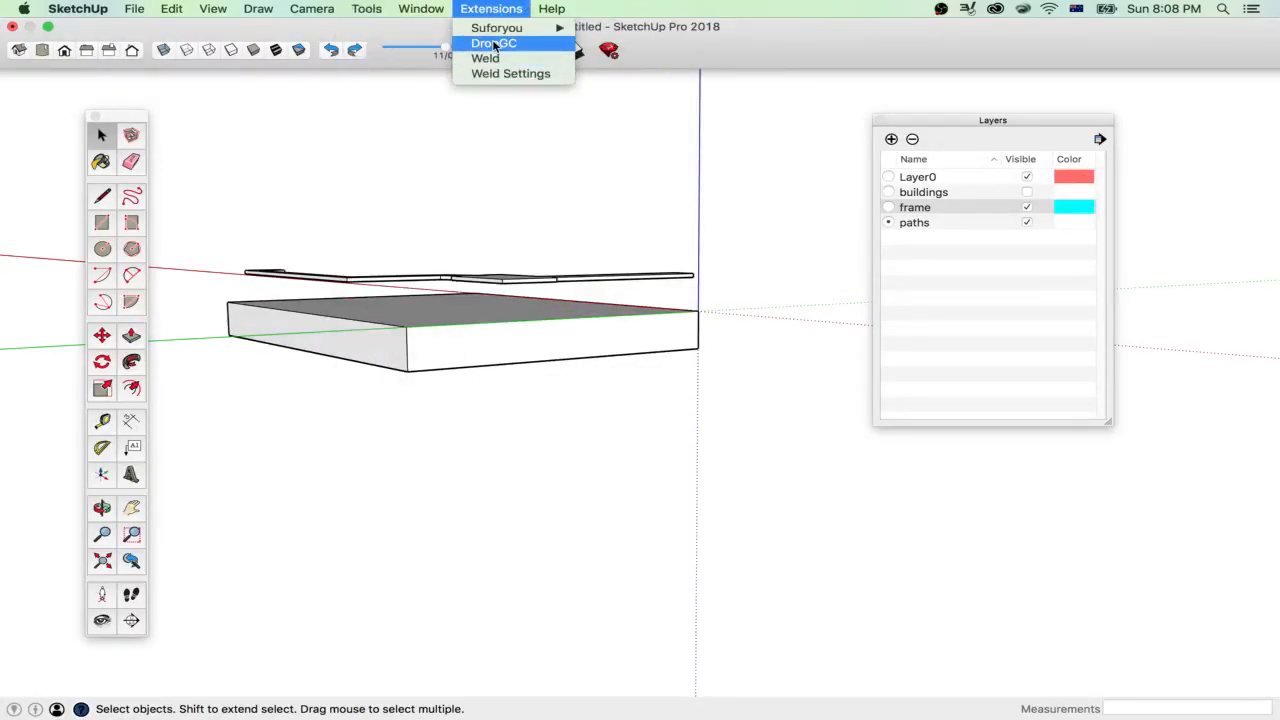
{"action": "left_click", "coordinate": [631, 152]}
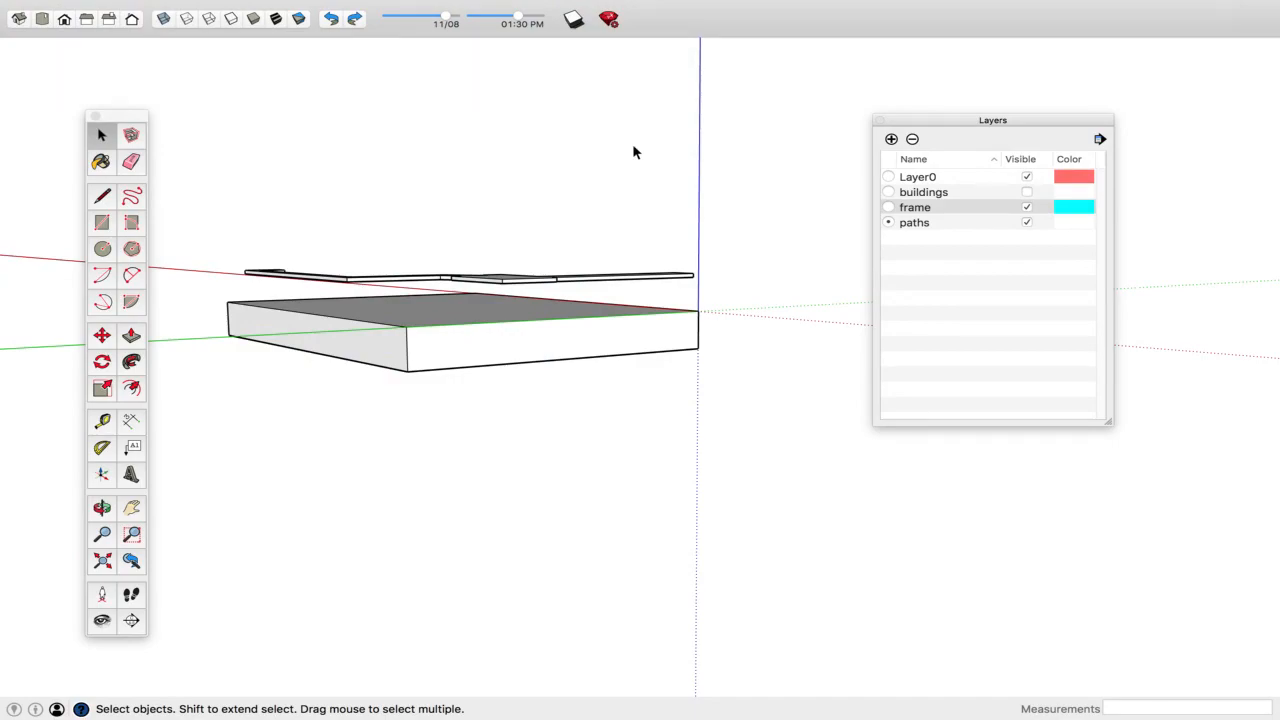
- Try to drop the selected path group onto the frame base with DropGC
{"action": "middle_click_drag", "start_coordinate": [633, 152], "coordinate": [567, 131]}
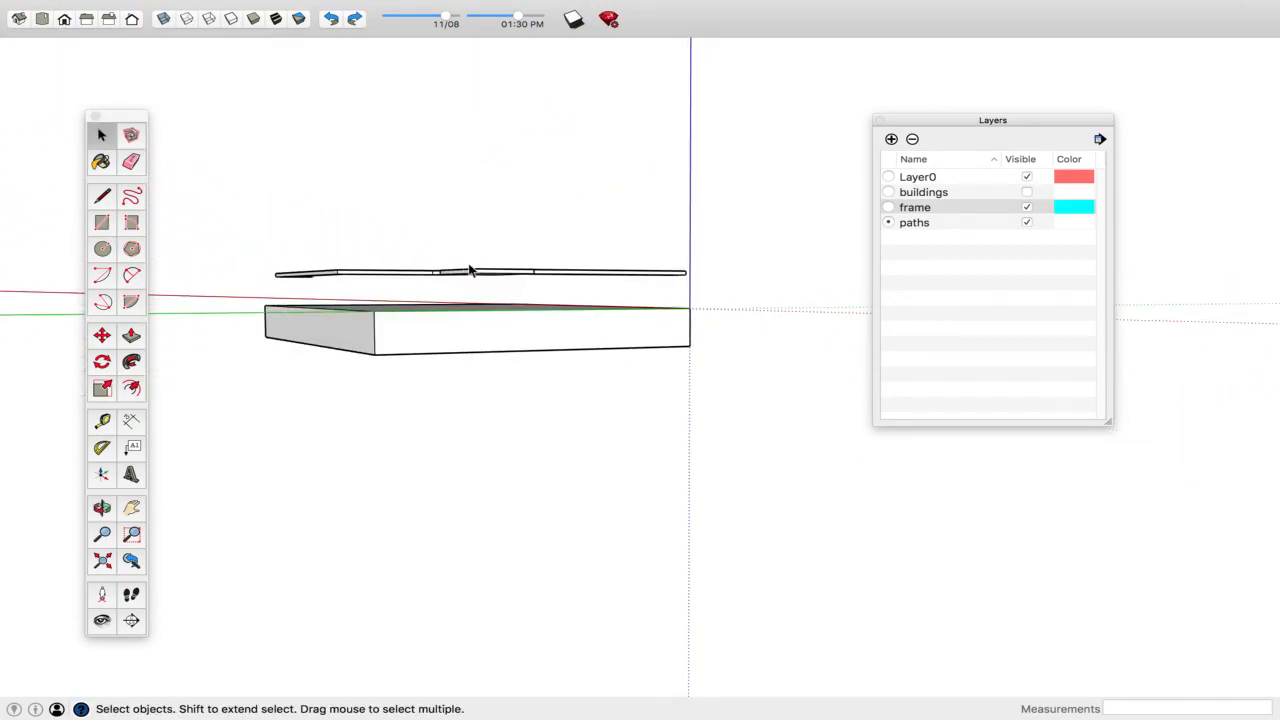
{"action": "left_click", "coordinate": [505, 276]}
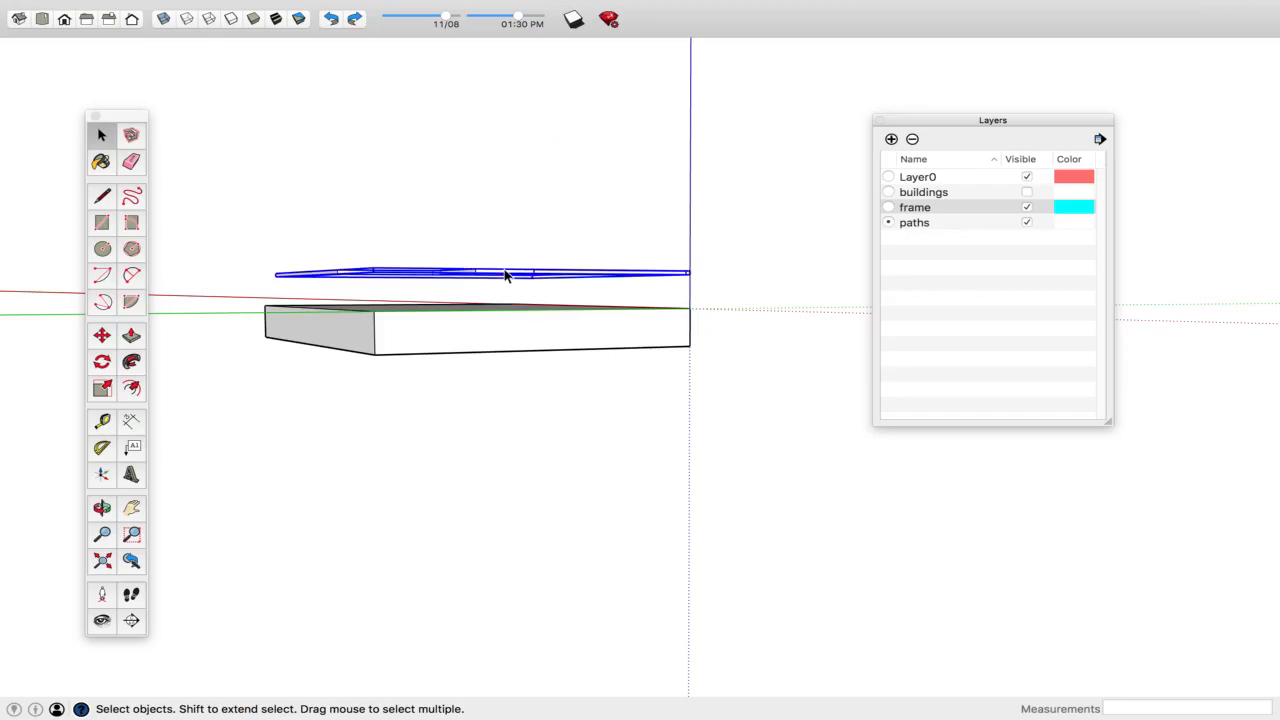
{"action": "right_click", "coordinate": [505, 276]}
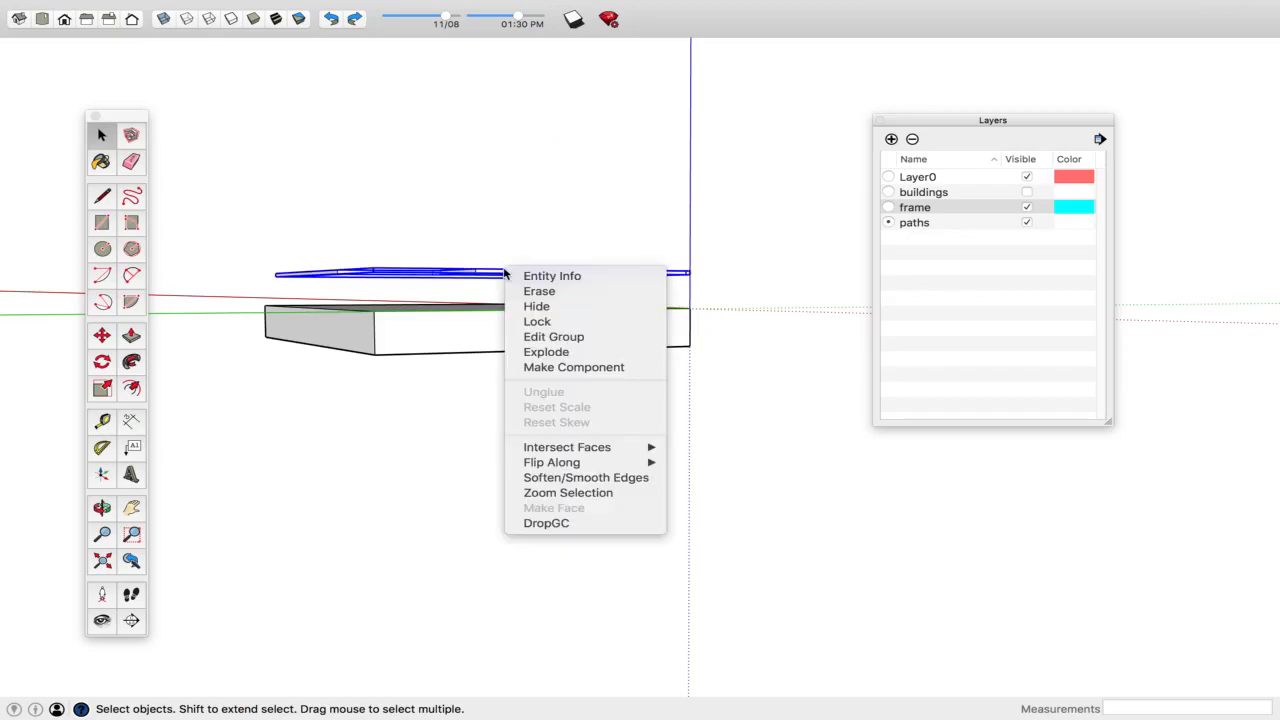
{"action": "left_click", "coordinate": [559, 526]}
- Move the path group 9 m straight down from its lower corner onto the top edge of the frame base
{"action": "middle_click_drag", "start_coordinate": [469, 286], "coordinate": [510, 370]}
{"action": "middle_click_drag", "start_coordinate": [373, 302], "coordinate": [528, 268]}
{"action": "left_click", "coordinate": [528, 268]}
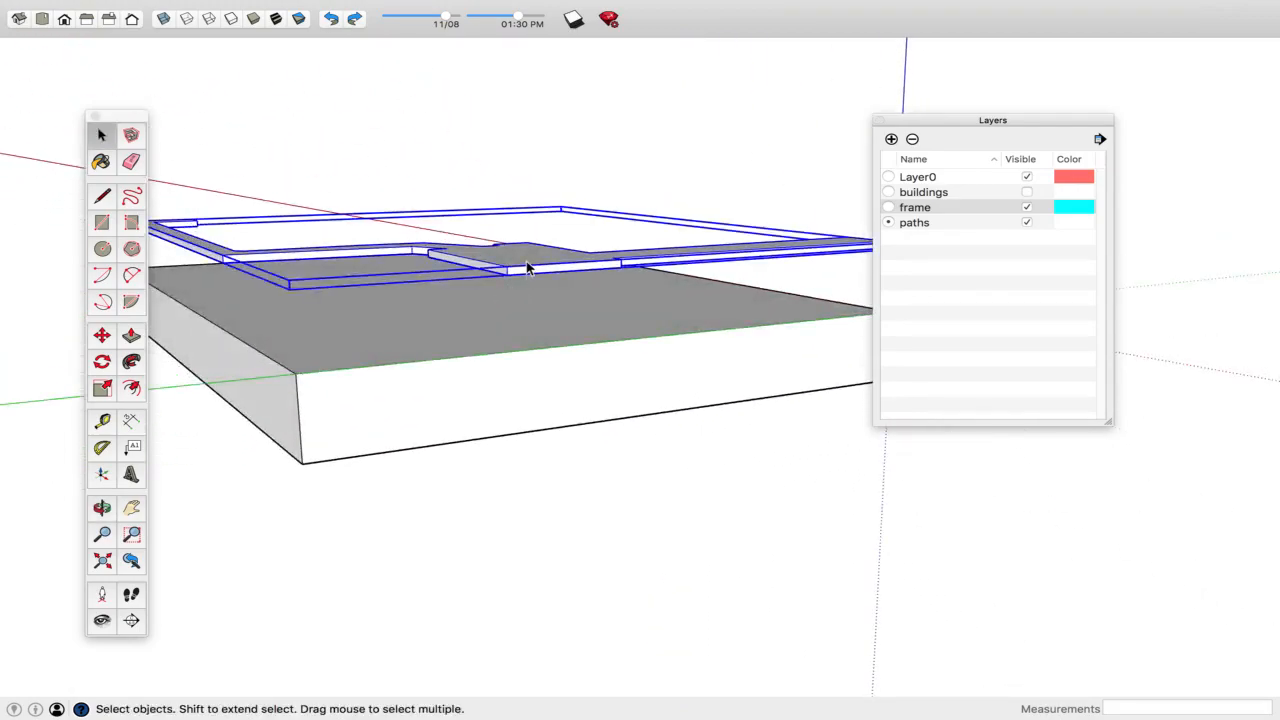
{"action": "scroll", "coordinate": [506, 275], "scroll_direction": "up", "scroll_amount": 5}
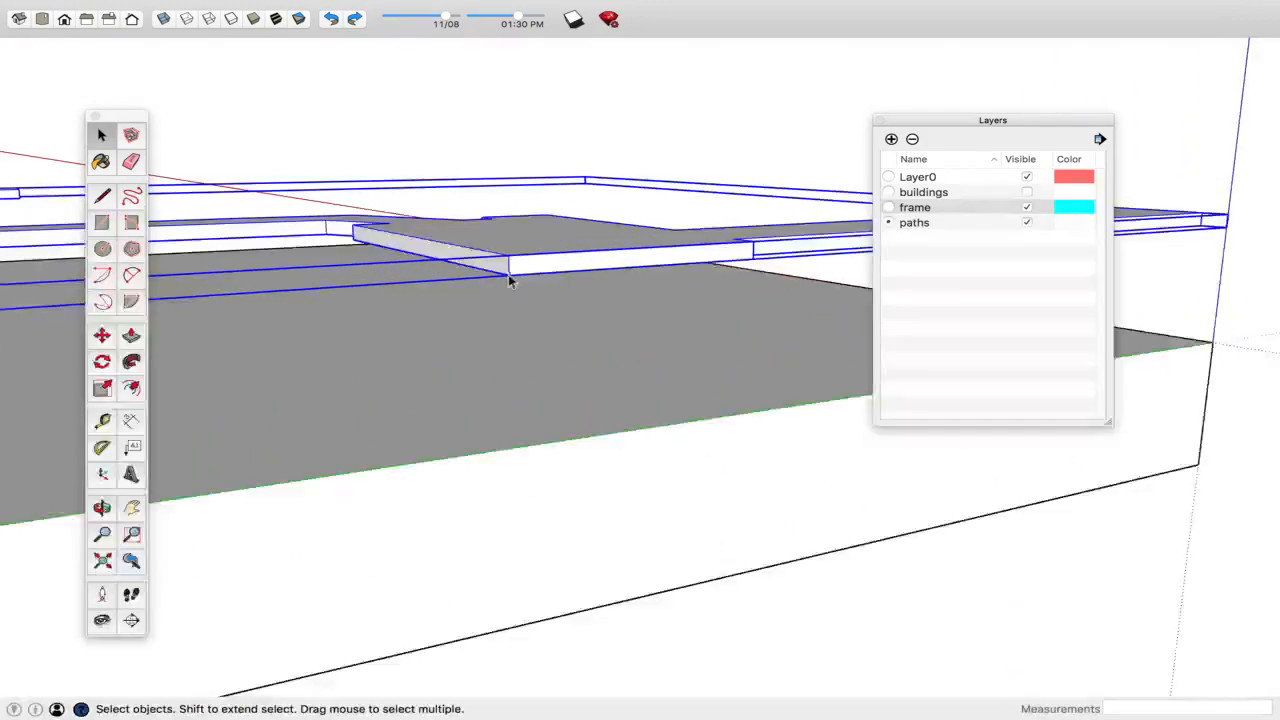
{"action": "key", "text": "m"}
{"action": "left_click", "coordinate": [509, 278]}
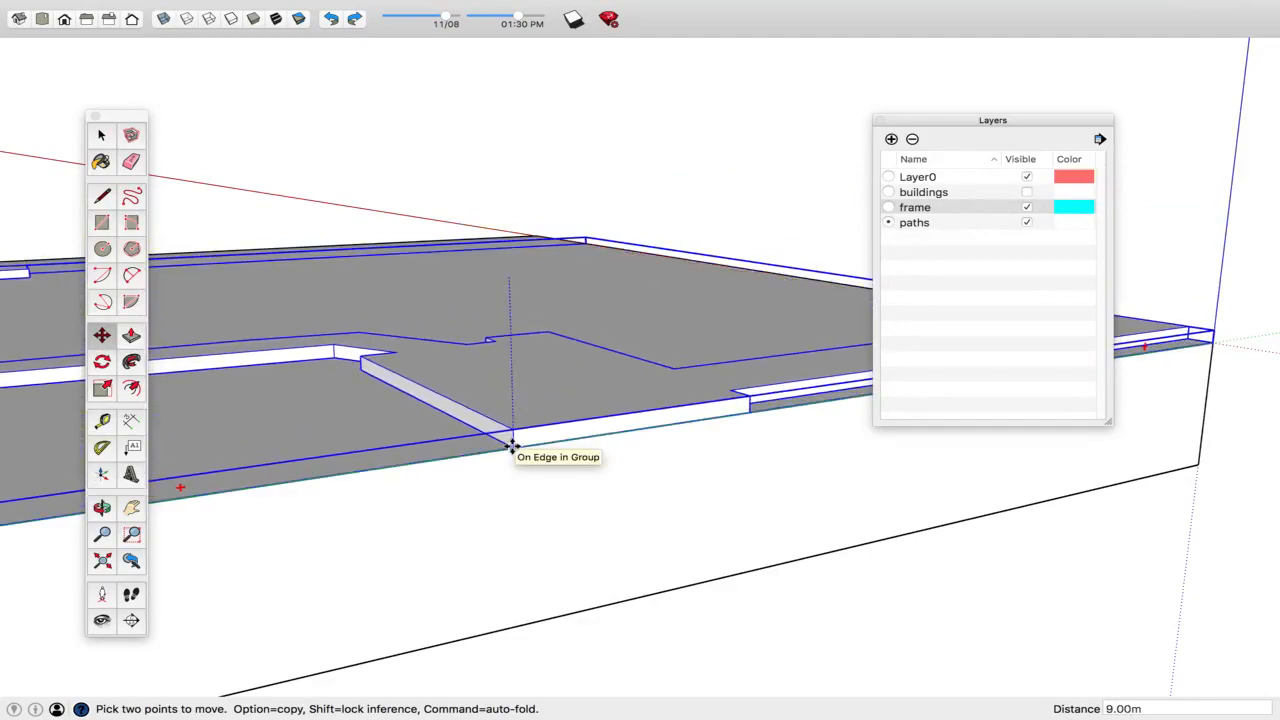
{"action": "left_click", "coordinate": [511, 447]}
{"action": "key", "text": "space"}
{"action": "scroll", "coordinate": [547, 329], "scroll_direction": "down", "scroll_amount": 6}
{"action": "middle_click_drag", "start_coordinate": [548, 328], "coordinate": [400, 150]}
- Undo the manual move and drop the path group onto the frame base with DropGC
{"action": "left_click", "coordinate": [490, 8]}
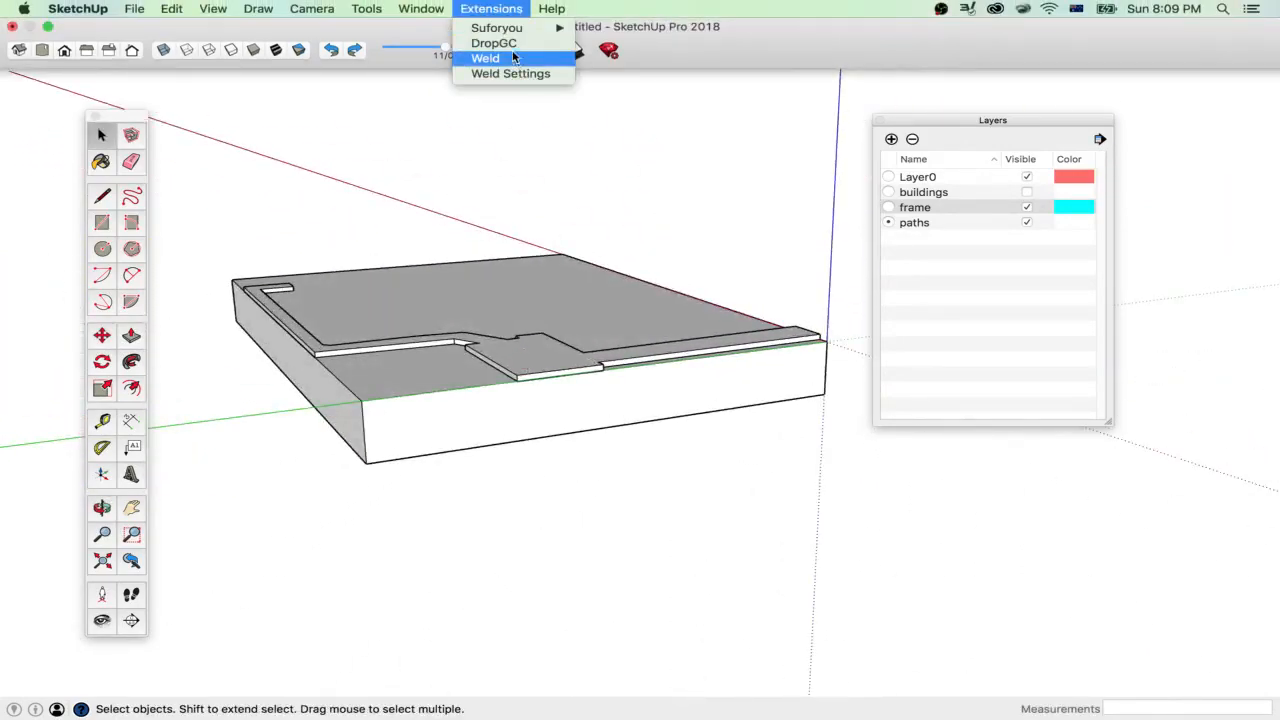
{"action": "left_click", "coordinate": [512, 43]}
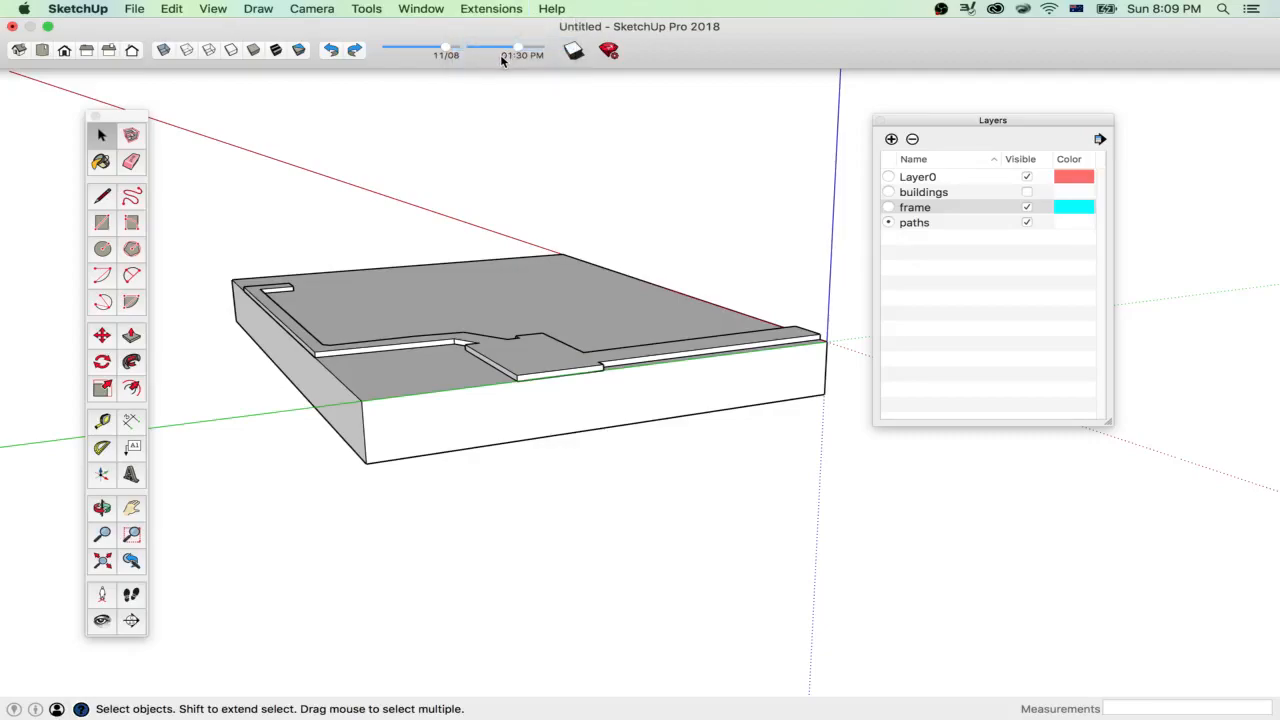
{"action": "scroll", "coordinate": [557, 294], "scroll_direction": "down", "scroll_amount": 3}
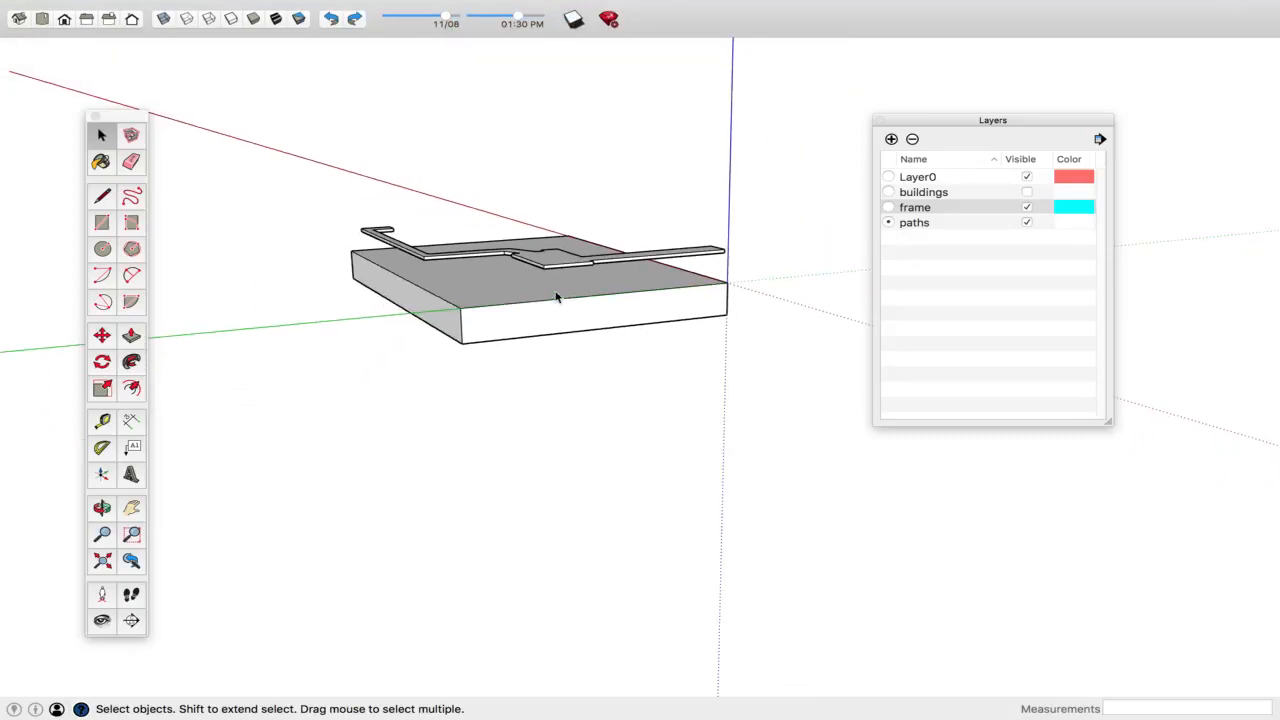
{"action": "right_click", "coordinate": [544, 268]}
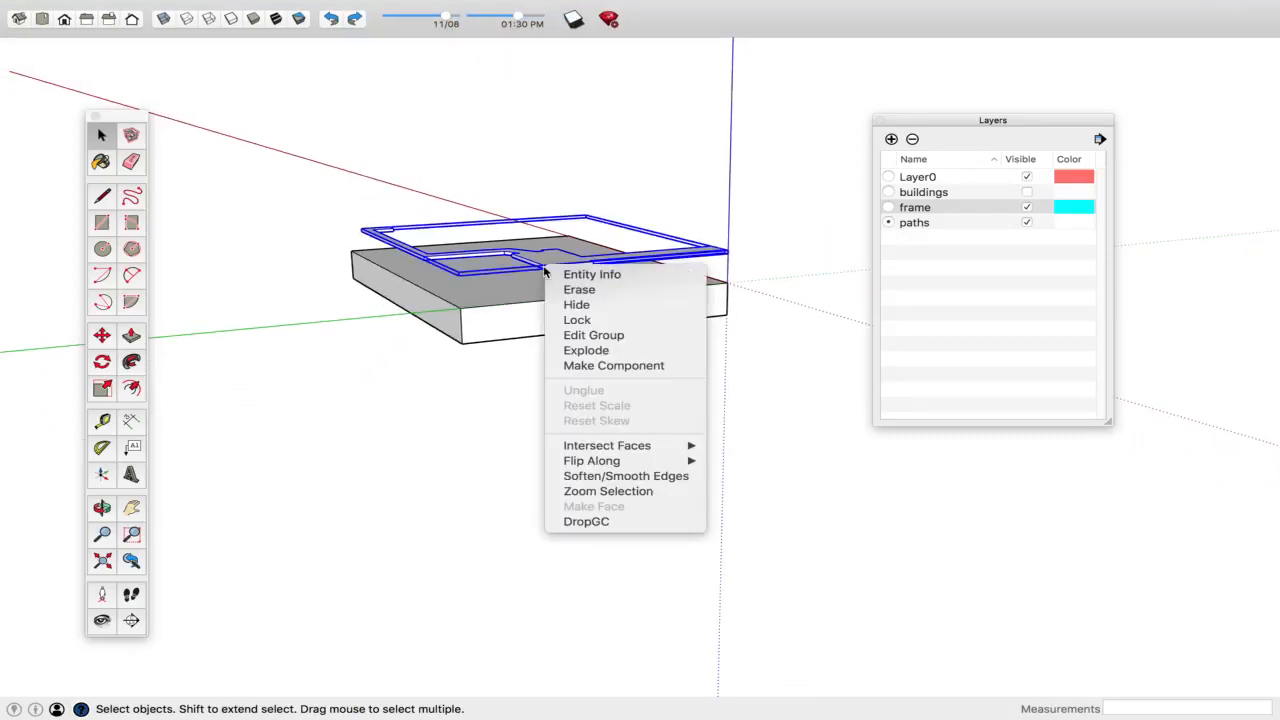
{"action": "left_click", "coordinate": [622, 521]}
{"action": "left_click", "coordinate": [760, 379]}
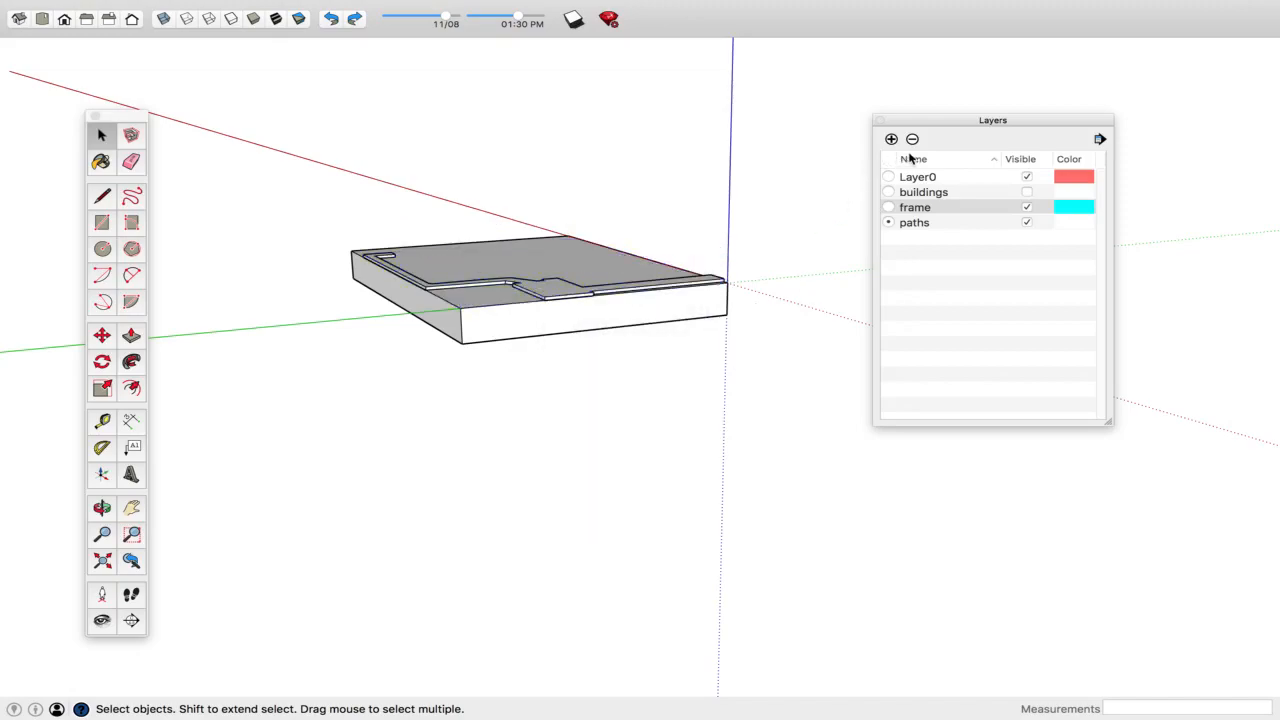
- Show the buildings layer and drop the buildings group onto the frame base with DropGC
{"action": "left_click", "coordinate": [1026, 192]}
{"action": "middle_click_drag", "start_coordinate": [612, 204], "coordinate": [549, 210]}
{"action": "left_click", "coordinate": [549, 210]}
{"action": "right_click", "coordinate": [550, 207]}
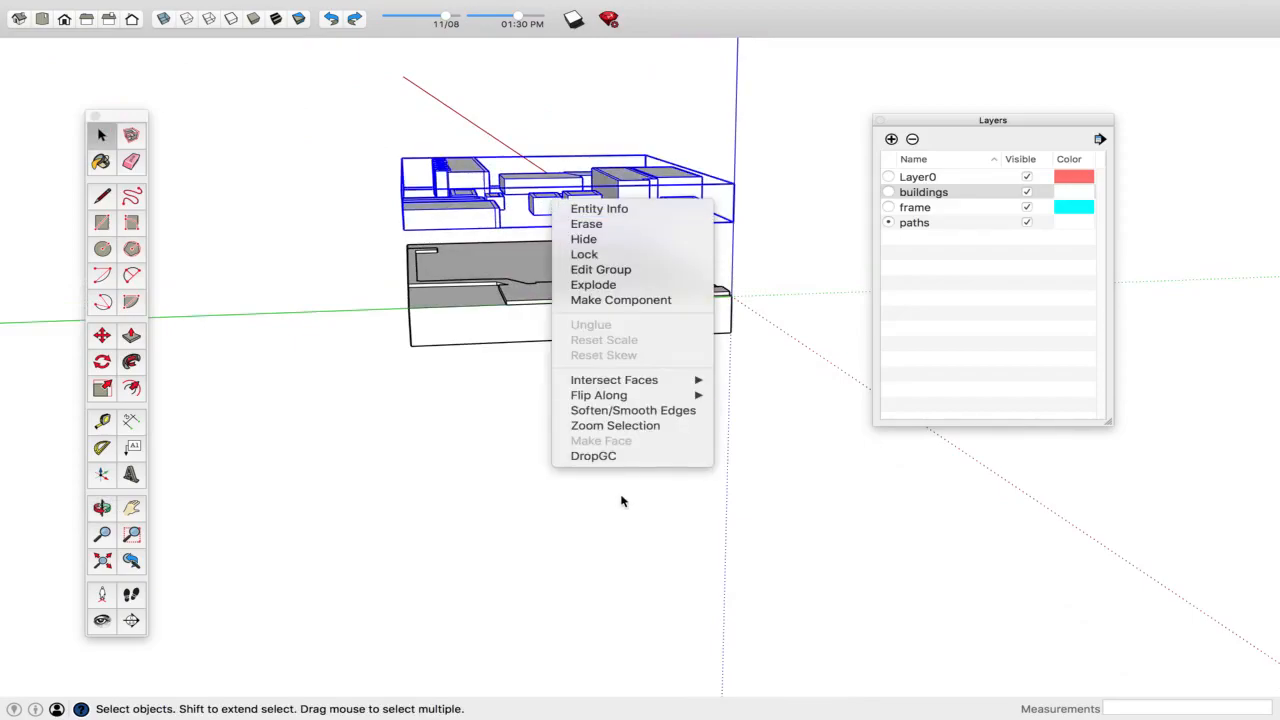
{"action": "left_click", "coordinate": [627, 456]}
{"action": "middle_click_drag", "start_coordinate": [634, 408], "coordinate": [351, 360]}
{"action": "scroll", "coordinate": [506, 374], "scroll_direction": "up", "scroll_amount": 3}
{"action": "scroll", "coordinate": [560, 370], "scroll_direction": "down", "scroll_amount": 5}
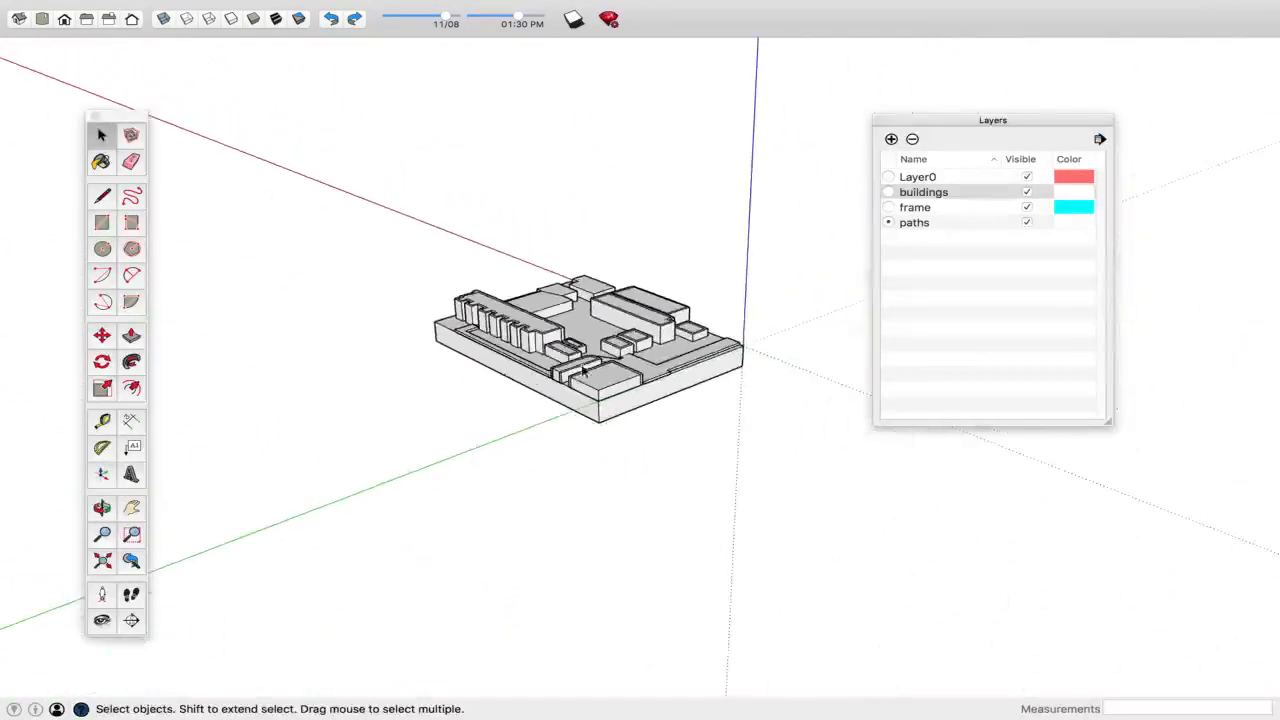
{"action": "scroll", "coordinate": [667, 362], "scroll_direction": "up", "scroll_amount": 2}
{"action": "scroll", "coordinate": [665, 362], "scroll_direction": "up", "scroll_amount": 2}
{"action": "scroll", "coordinate": [600, 330], "scroll_direction": "down", "scroll_amount": 3}
{"action": "middle_click_drag", "start_coordinate": [560, 310], "coordinate": [520, 240]}
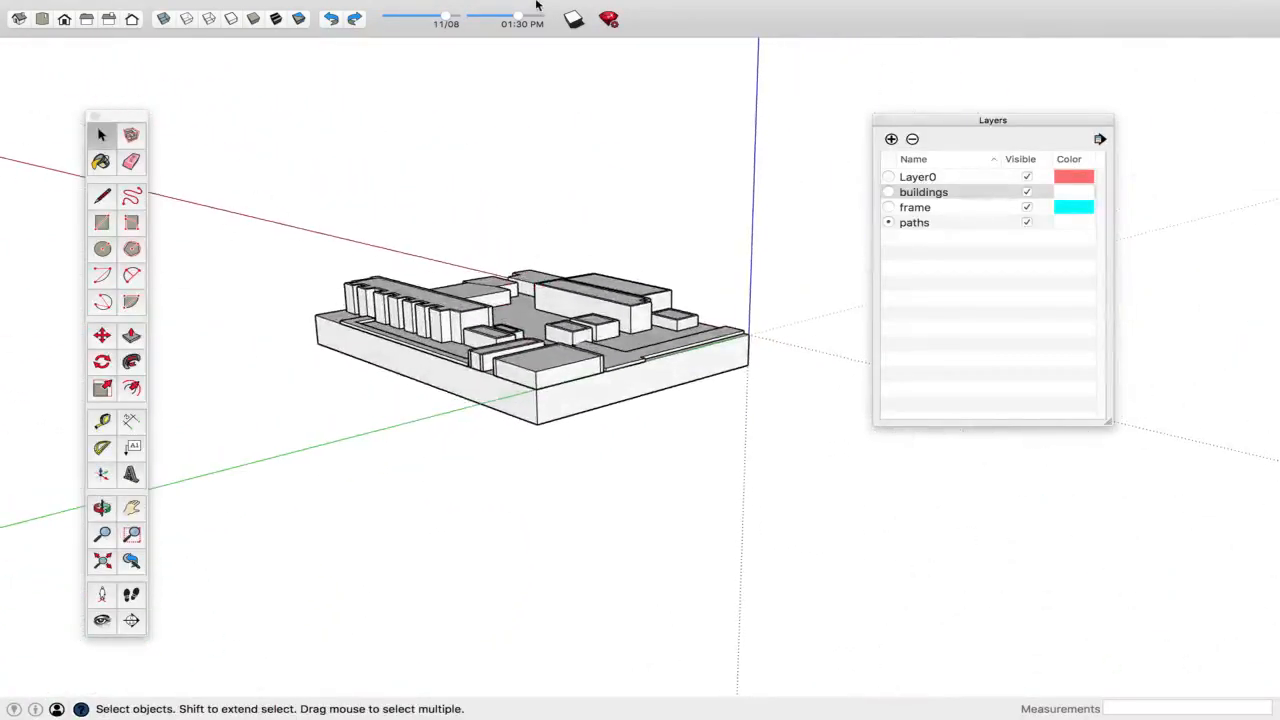
- Display the model in Hidden Line style with shadows on and set the shadow time to 01:13 PM
{"action": "left_click", "coordinate": [230, 19]}
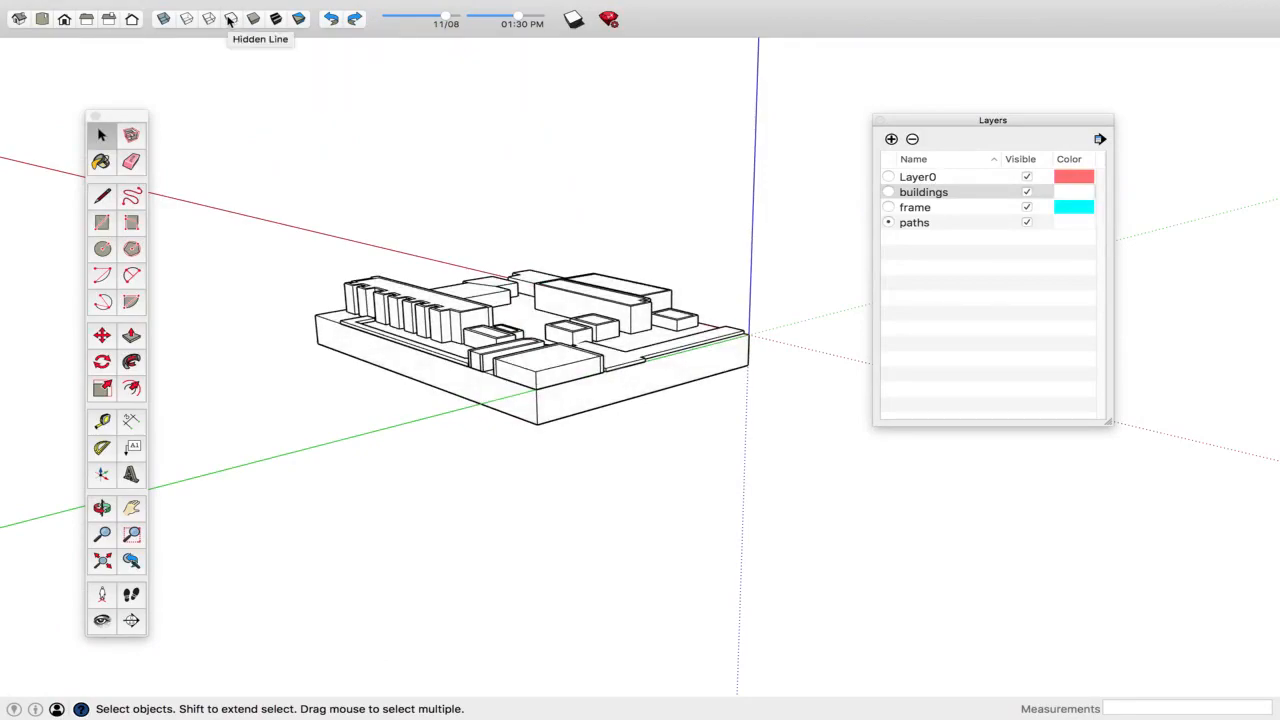
{"action": "left_click", "coordinate": [572, 19]}
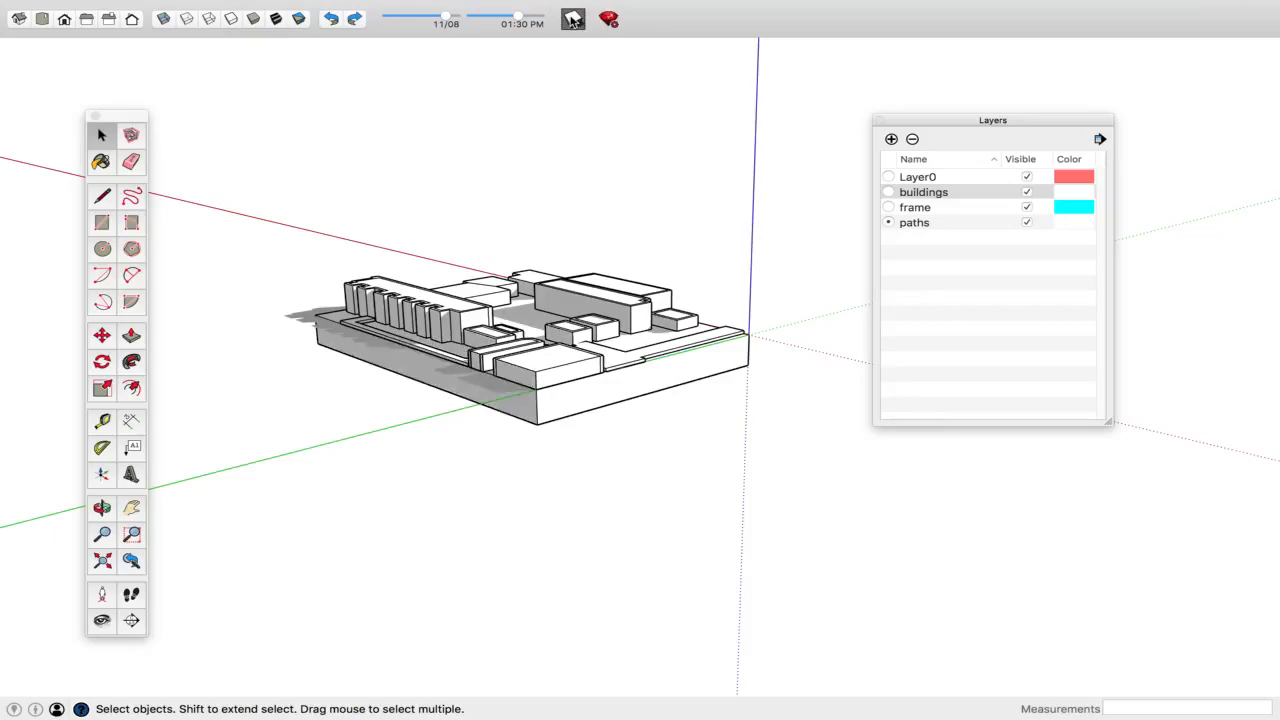
{"action": "left_click_drag", "start_coordinate": [508, 22], "coordinate": [470, 23]}
{"action": "scroll", "coordinate": [506, 310], "scroll_direction": "up", "scroll_amount": 8}
{"action": "middle_click_drag", "start_coordinate": [506, 303], "coordinate": [759, 307]}
{"action": "left_click_drag", "start_coordinate": [471, 18], "coordinate": [515, 22]}
{"action": "scroll", "coordinate": [504, 248], "scroll_direction": "down", "scroll_amount": 10}
{"action": "middle_click_drag", "start_coordinate": [612, 382], "coordinate": [520, 370]}
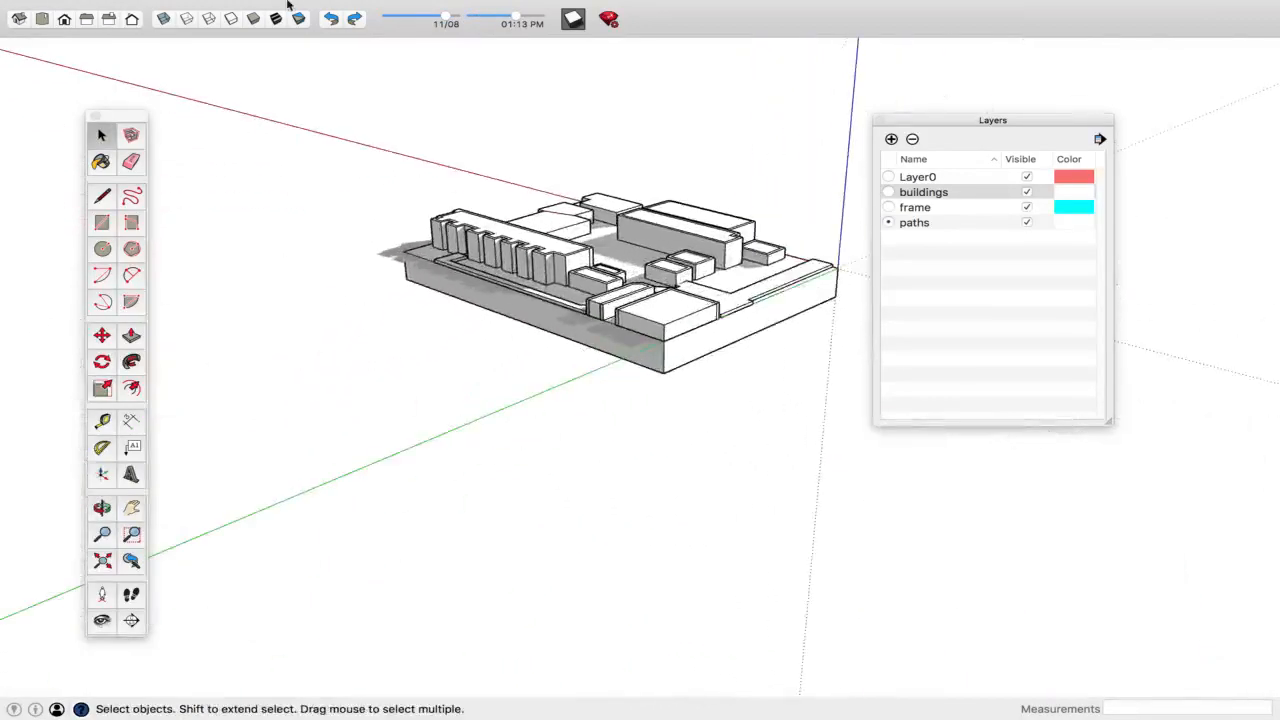
- Close the Layers list
{"action": "left_click", "coordinate": [312, 8]}
{"action": "left_click", "coordinate": [589, 486]}
{"action": "left_click", "coordinate": [879, 121]}
- Examine the site model from several sides, checking how the buildings and the path group sit on the base
{"action": "scroll", "coordinate": [635, 296], "scroll_direction": "up", "scroll_amount": 5}
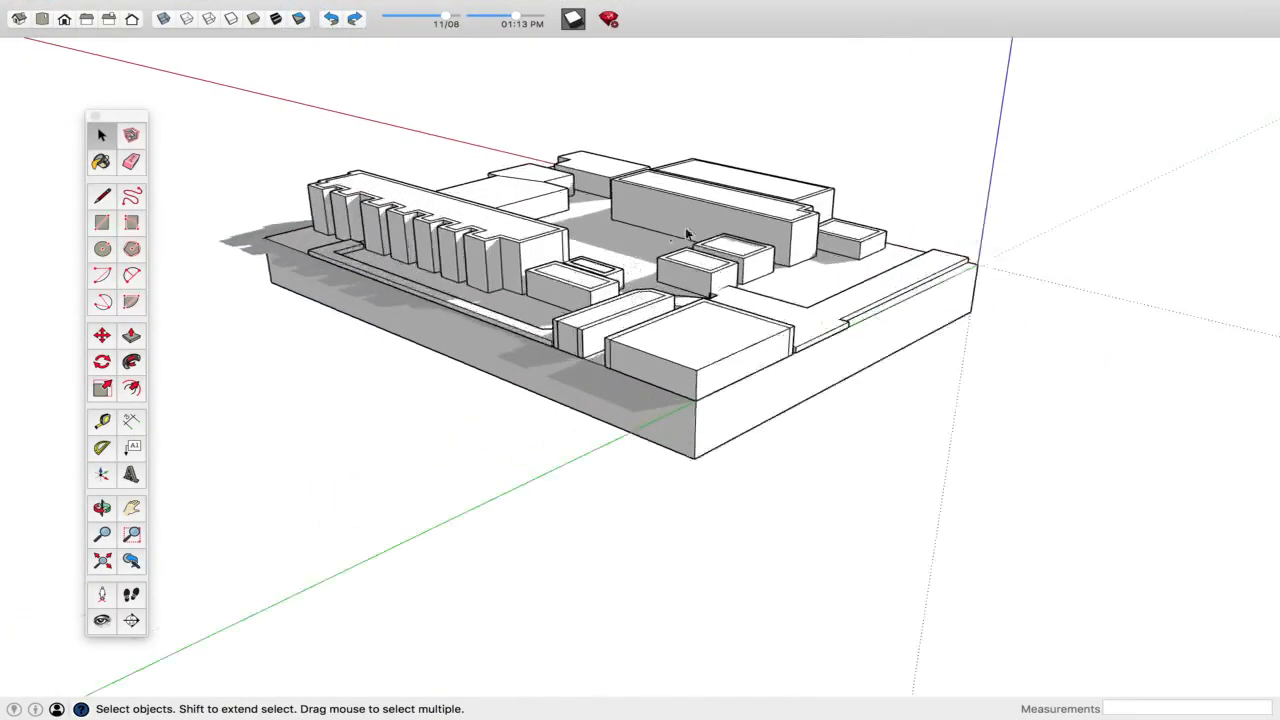
{"action": "middle_click_drag", "start_coordinate": [669, 234], "coordinate": [277, 235]}
{"action": "middle_click_drag", "start_coordinate": [820, 256], "coordinate": [556, 293]}
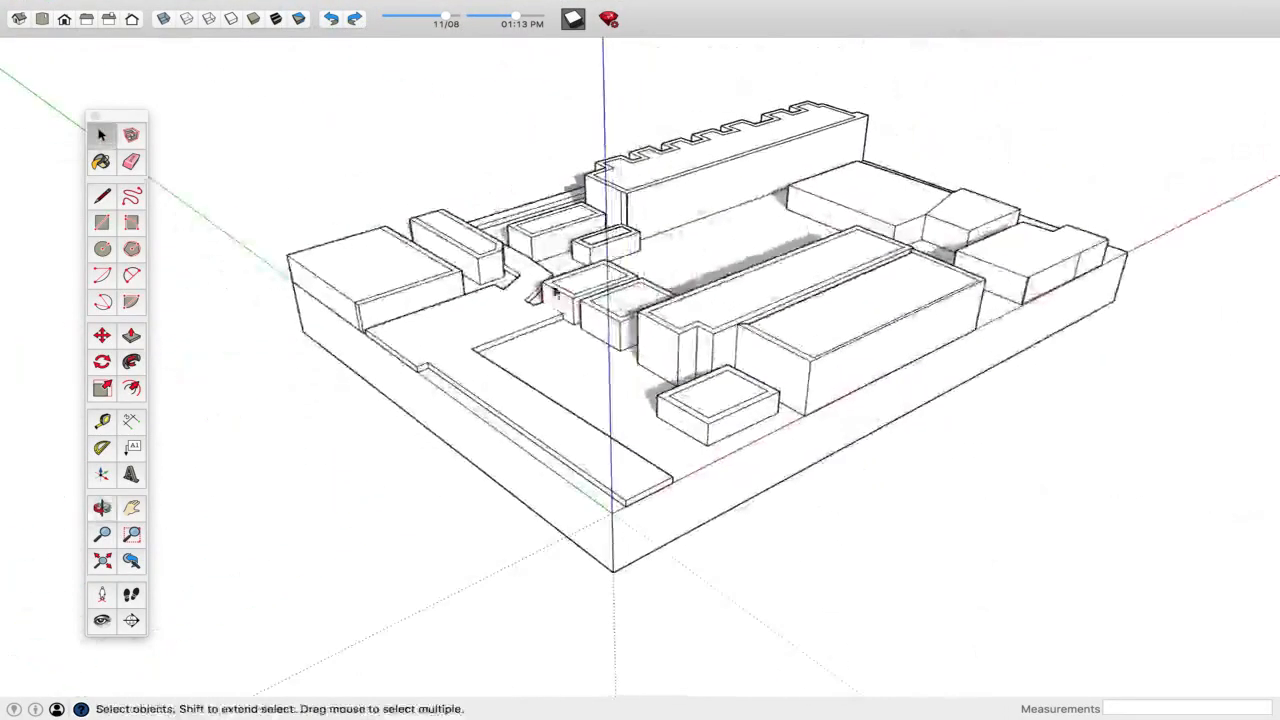
{"action": "scroll", "coordinate": [788, 225], "scroll_direction": "up", "scroll_amount": 5}
{"action": "scroll", "coordinate": [785, 228], "scroll_direction": "down", "scroll_amount": 4}
{"action": "middle_click_drag", "start_coordinate": [809, 329], "coordinate": [952, 240]}
{"action": "middle_click_drag", "start_coordinate": [510, 295], "coordinate": [480, 323]}
{"action": "double_click", "coordinate": [479, 324]}
{"action": "scroll", "coordinate": [479, 324], "scroll_direction": "up", "scroll_amount": 3}
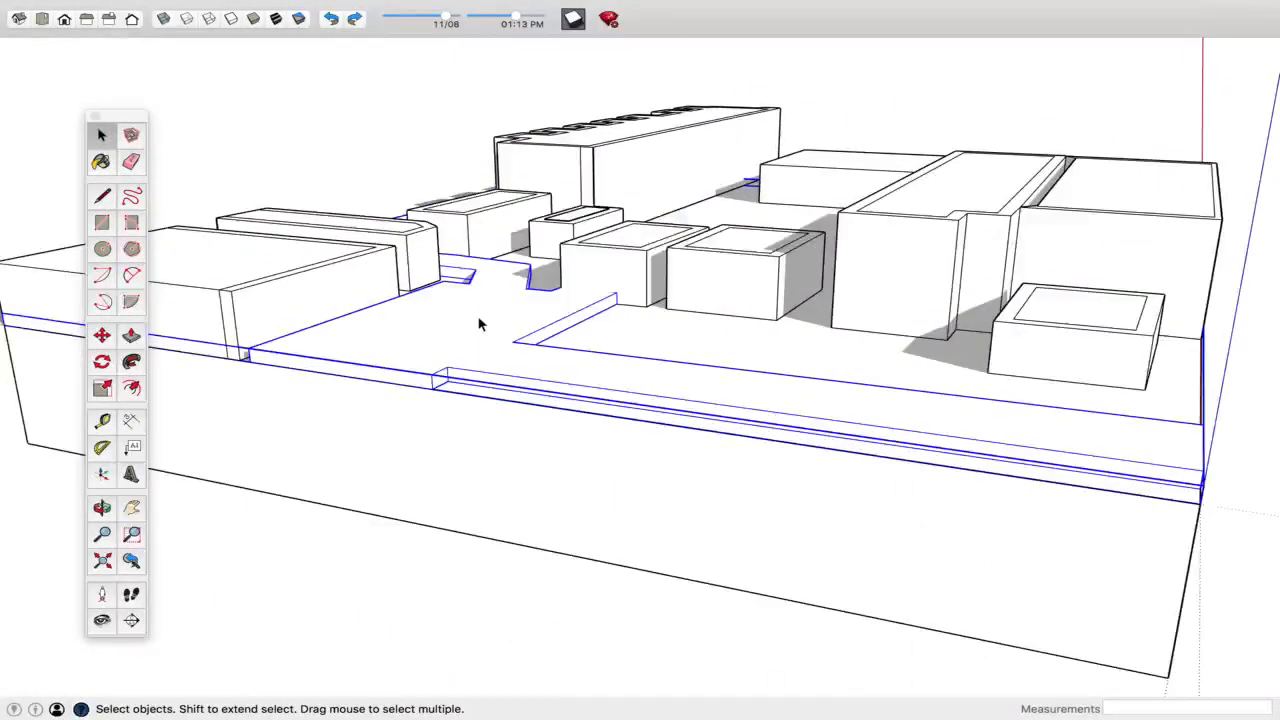
{"action": "scroll", "coordinate": [479, 323], "scroll_direction": "down", "scroll_amount": 4}
{"action": "middle_click_drag", "start_coordinate": [486, 323], "coordinate": [490, 365]}
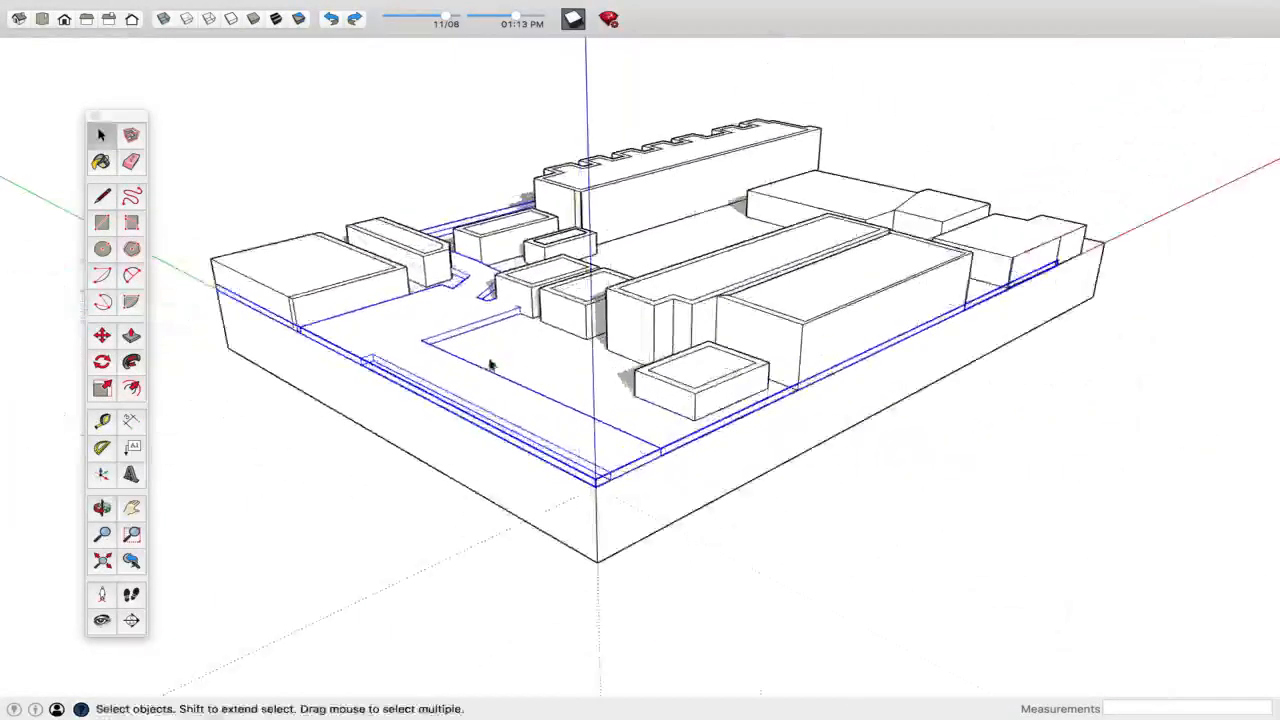
- Switch the model back to Shaded style and turn the shadows off
{"action": "left_click", "coordinate": [253, 19]}
{"action": "left_click", "coordinate": [573, 19]}
{"action": "scroll", "coordinate": [557, 329], "scroll_direction": "down", "scroll_amount": 3}
{"action": "middle_click_drag", "start_coordinate": [486, 369], "coordinate": [759, 443]}
{"action": "left_click", "coordinate": [759, 445]}
{"action": "scroll", "coordinate": [494, 346], "scroll_direction": "up", "scroll_amount": 4}
{"action": "scroll", "coordinate": [776, 289], "scroll_direction": "down", "scroll_amount": 3}
{"action": "scroll", "coordinate": [561, 347], "scroll_direction": "up", "scroll_amount": 2}
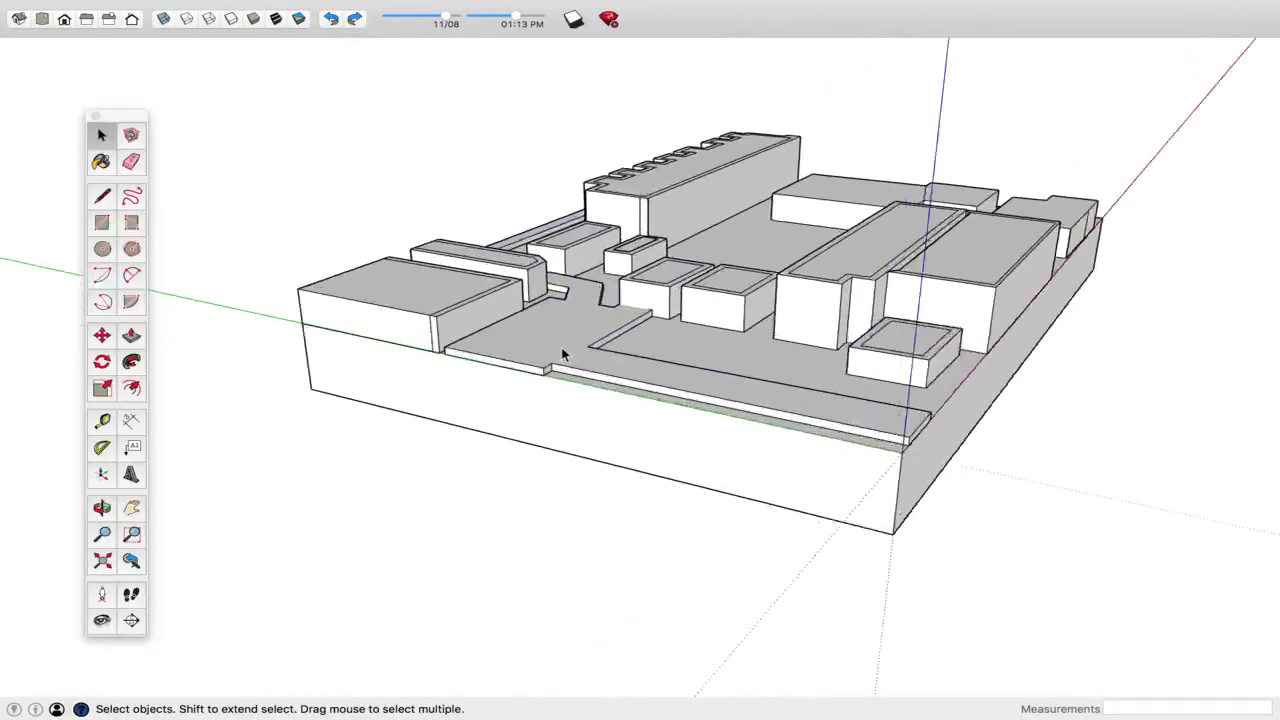
{"action": "scroll", "coordinate": [561, 347], "scroll_direction": "up", "scroll_amount": 2}
{"action": "scroll", "coordinate": [580, 314], "scroll_direction": "up", "scroll_amount": 3}
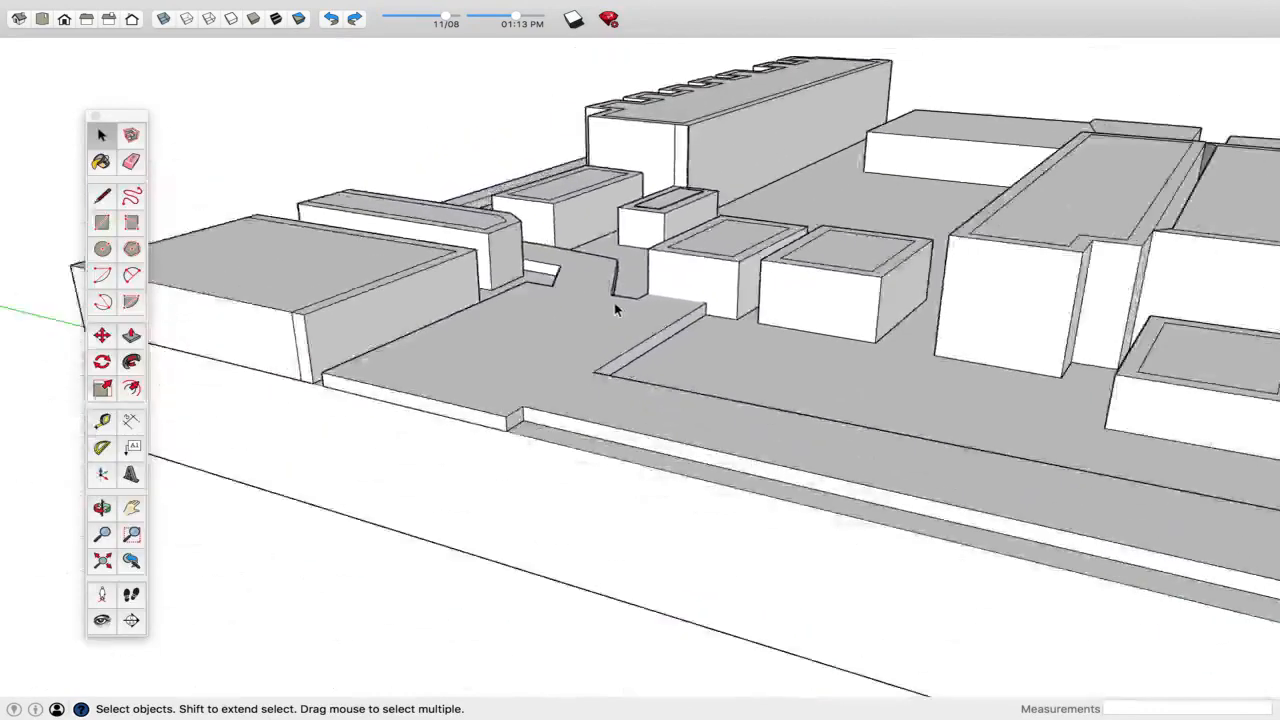
{"action": "scroll", "coordinate": [614, 310], "scroll_direction": "down", "scroll_amount": 5}
- Open the path group for editing
{"action": "left_click", "coordinate": [569, 345]}
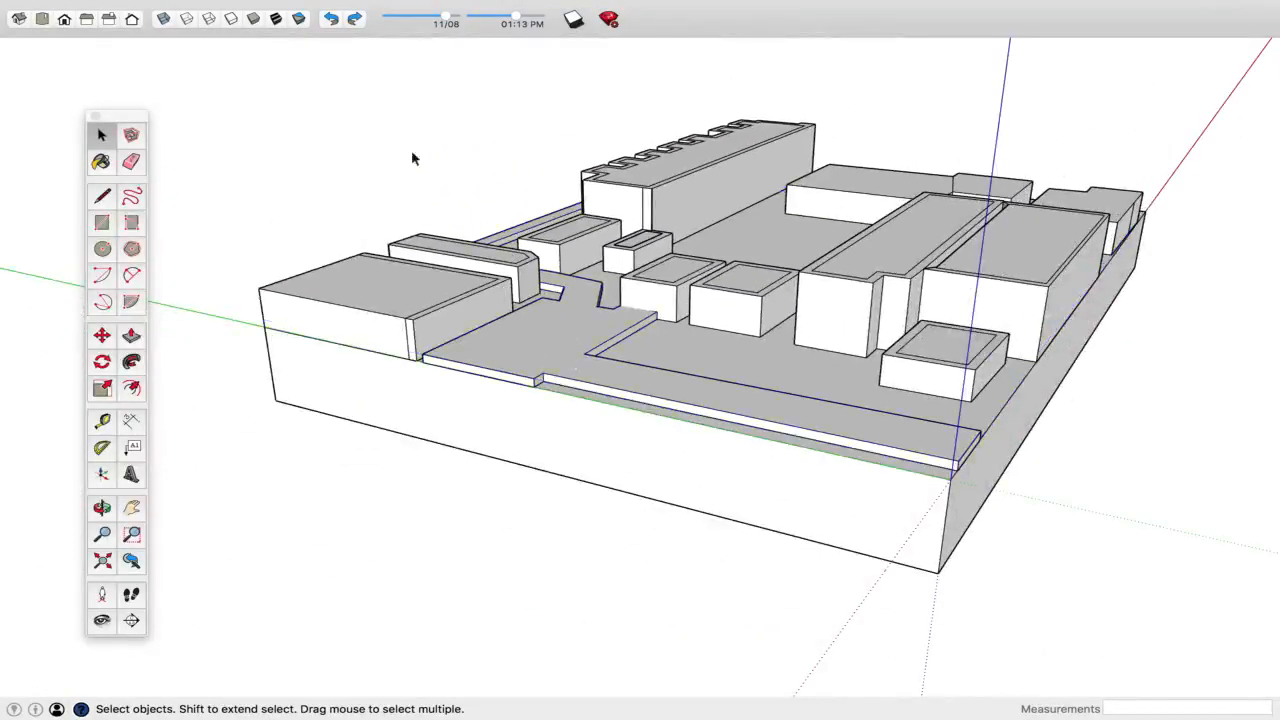
{"action": "double_click", "coordinate": [572, 322]}
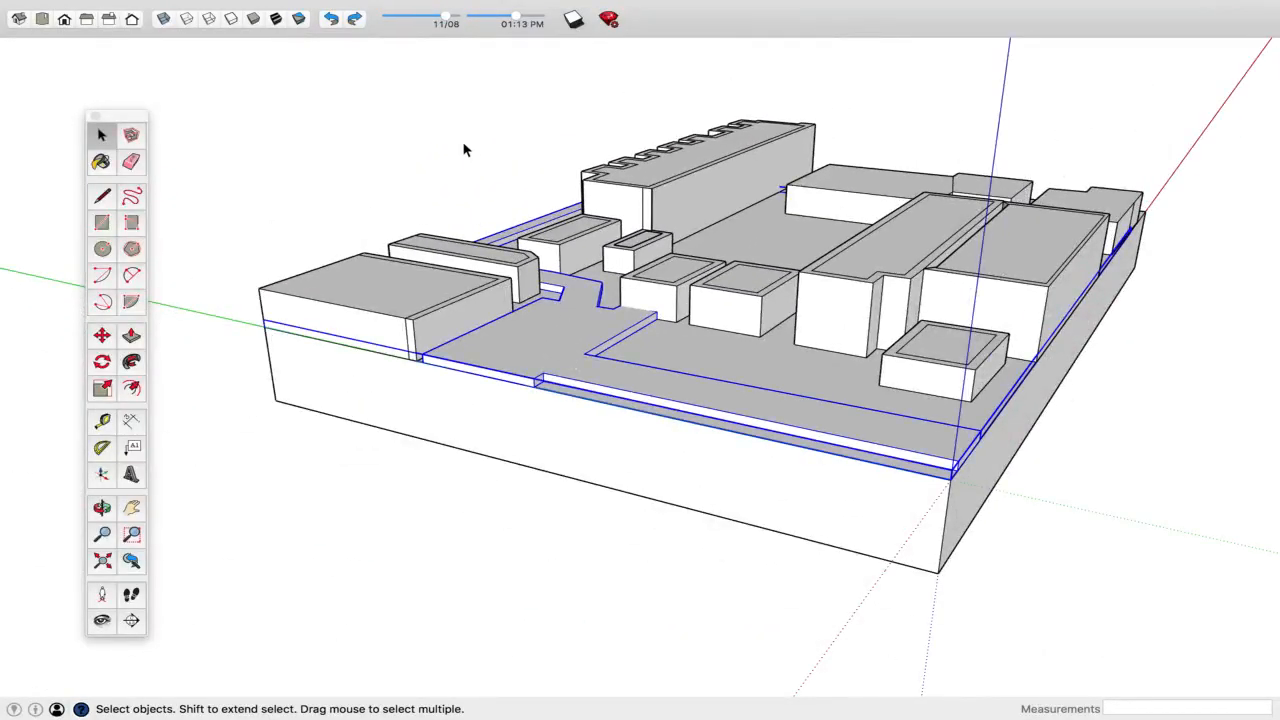
{"action": "double_click", "coordinate": [563, 331]}
{"action": "scroll", "coordinate": [578, 337], "scroll_direction": "up", "scroll_amount": 5}
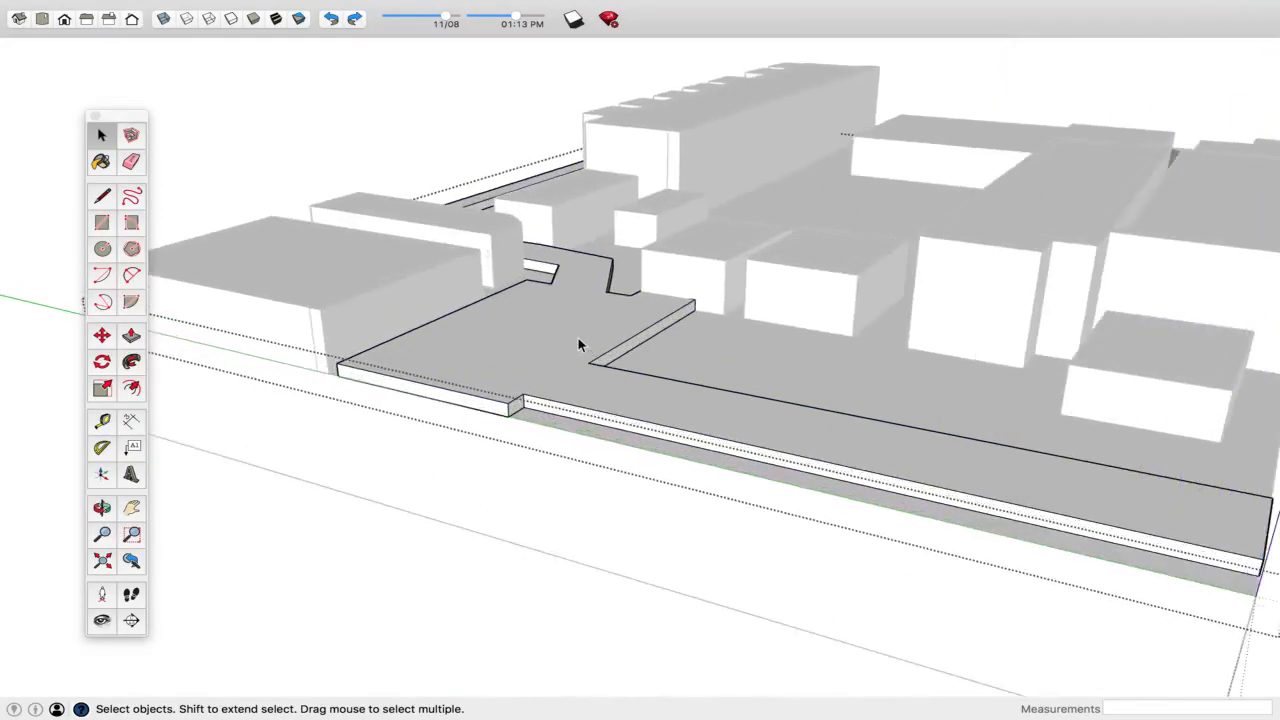
{"action": "scroll", "coordinate": [578, 337], "scroll_direction": "down", "scroll_amount": 4}
{"action": "mouse_move", "coordinate": [578, 337]}
{"action": "middle_mouse_down"}
{"action": "mouse_move", "coordinate": [567, 256]}
{"action": "mouse_move", "coordinate": [531, 209]}
{"action": "middle_mouse_up"}
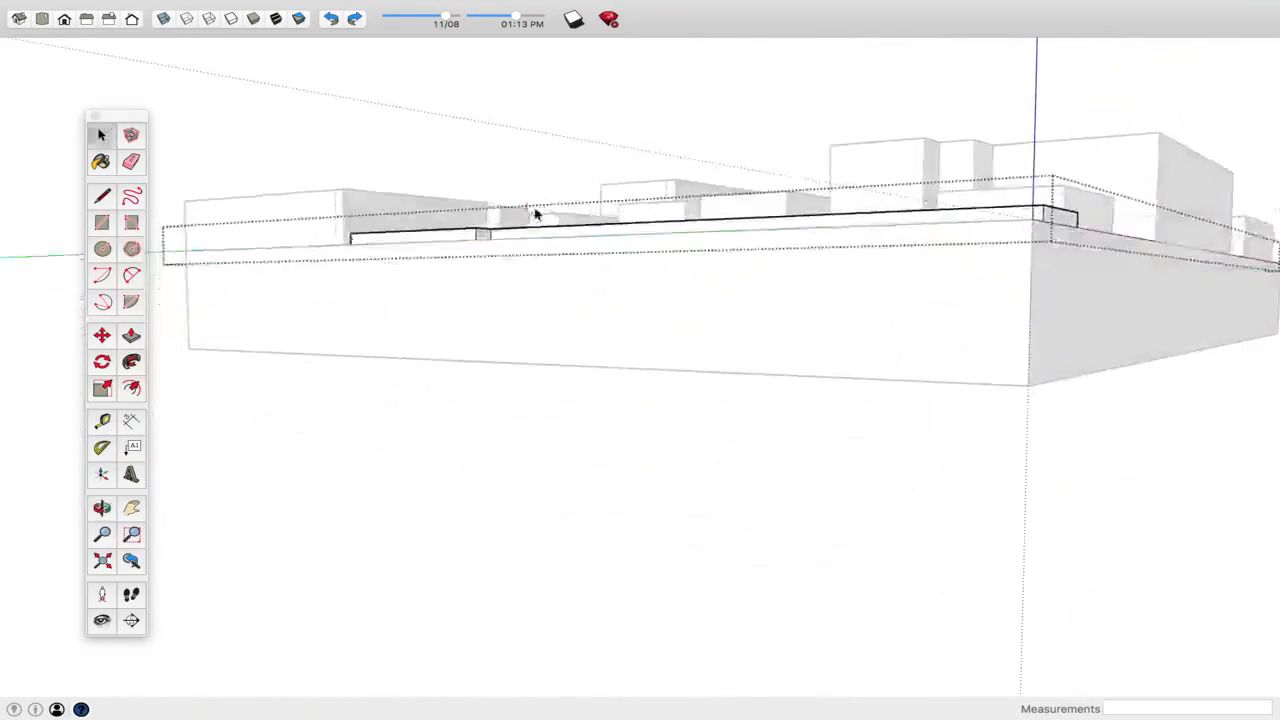
{"action": "middle_click_drag", "start_coordinate": [598, 124], "coordinate": [494, 291]}
- Pull the path's top face up into a tall block with Push/Pull and leave the group
{"action": "left_click", "coordinate": [501, 246]}
{"action": "scroll", "coordinate": [546, 315], "scroll_direction": "down", "scroll_amount": 5}
{"action": "scroll", "coordinate": [546, 318], "scroll_direction": "down", "scroll_amount": 2}
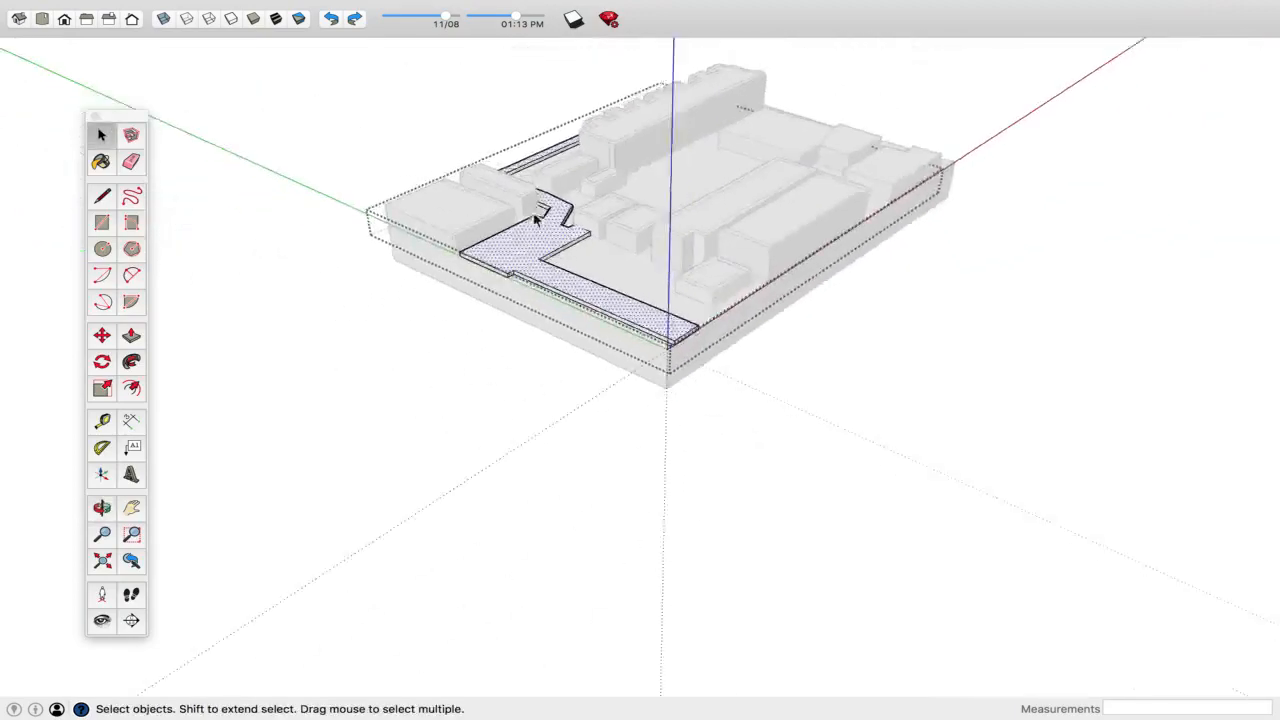
{"action": "scroll", "coordinate": [540, 260], "scroll_direction": "up", "scroll_amount": 6}
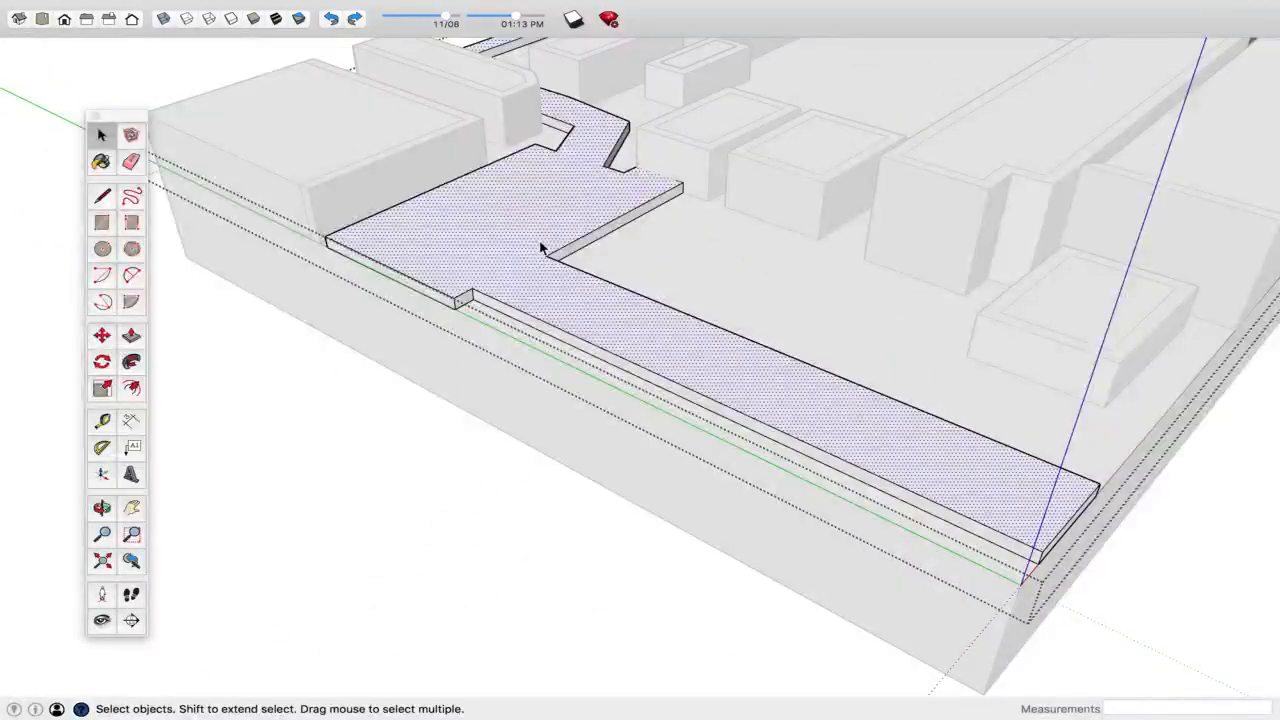
{"action": "key", "text": "p"}
{"action": "left_click_drag", "start_coordinate": [526, 250], "coordinate": [531, 191]}
{"action": "middle_click_drag", "start_coordinate": [531, 191], "coordinate": [449, 367]}
{"action": "key", "text": "space"}
{"action": "left_click", "coordinate": [528, 409]}
{"action": "middle_click_drag", "start_coordinate": [737, 412], "coordinate": [343, 352]}
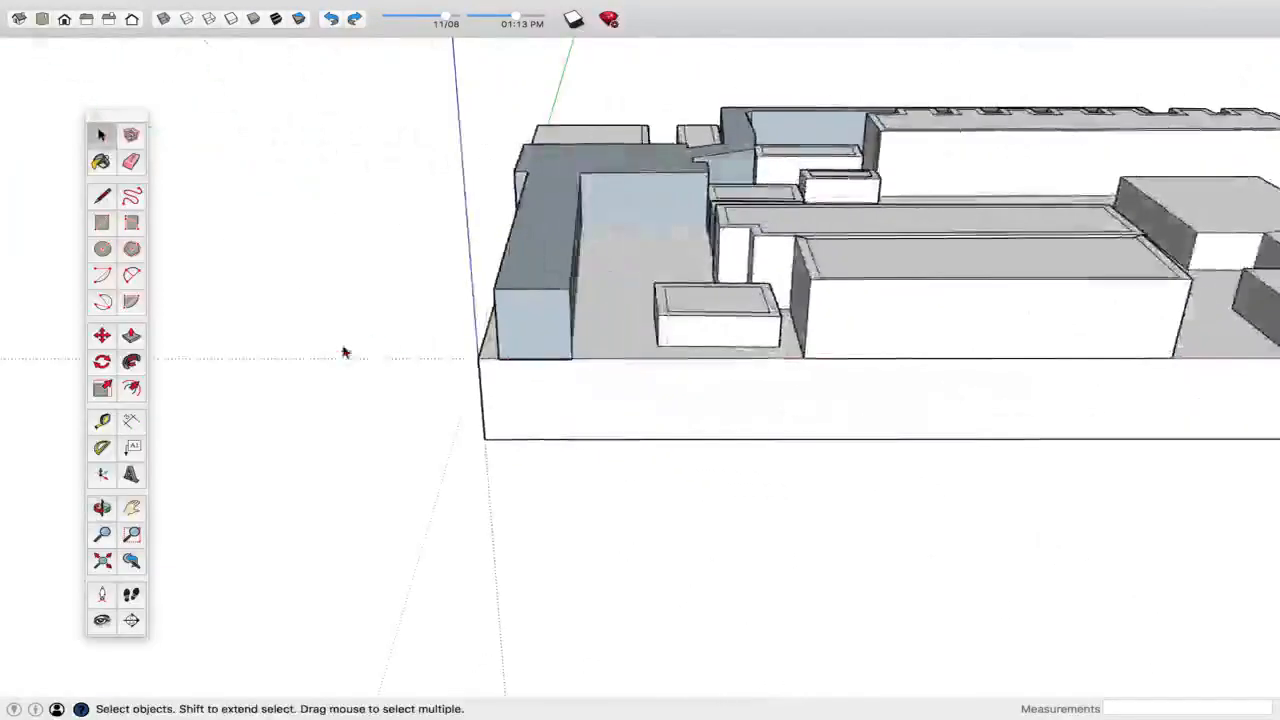
- Open the buildings group and pull the inner roof face of the long notched building up 17.64 m
{"action": "scroll", "coordinate": [343, 352], "scroll_direction": "down", "scroll_amount": 6}
{"action": "double_click", "coordinate": [693, 342]}
{"action": "scroll", "coordinate": [731, 233], "scroll_direction": "up", "scroll_amount": 3}
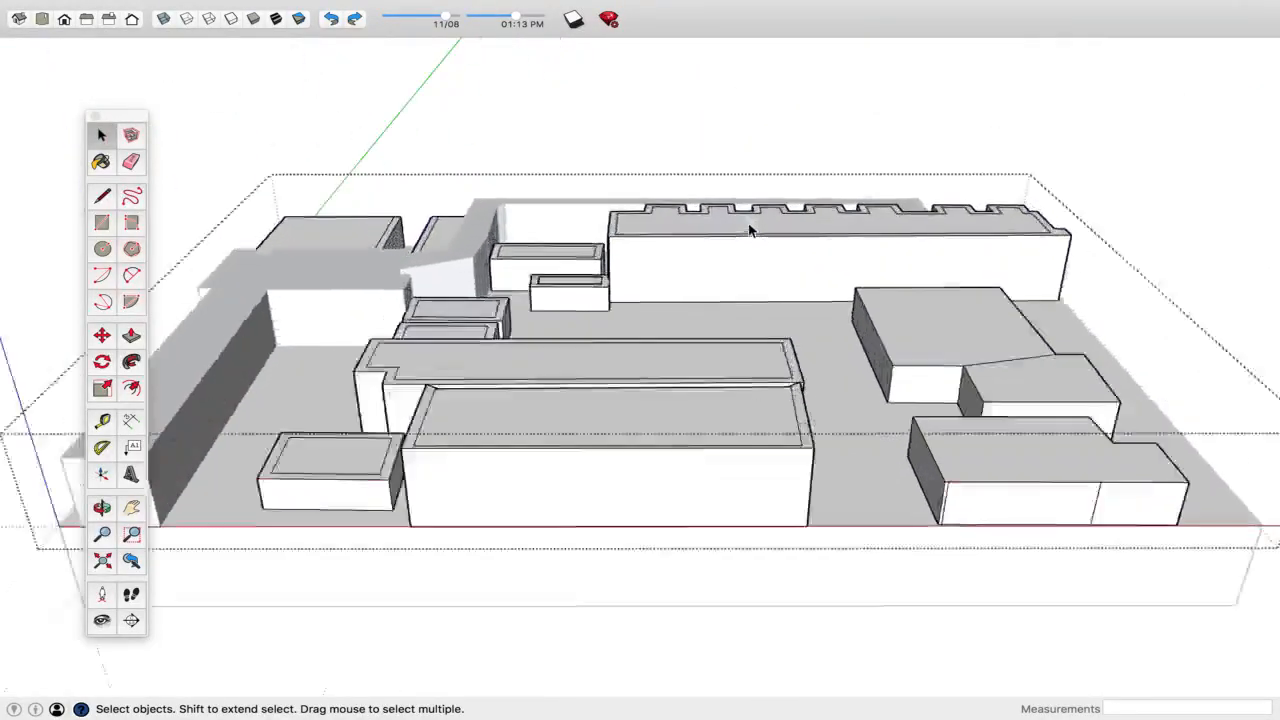
{"action": "key", "text": "p"}
{"action": "left_click", "coordinate": [760, 227]}
{"action": "left_click", "coordinate": [751, 126]}
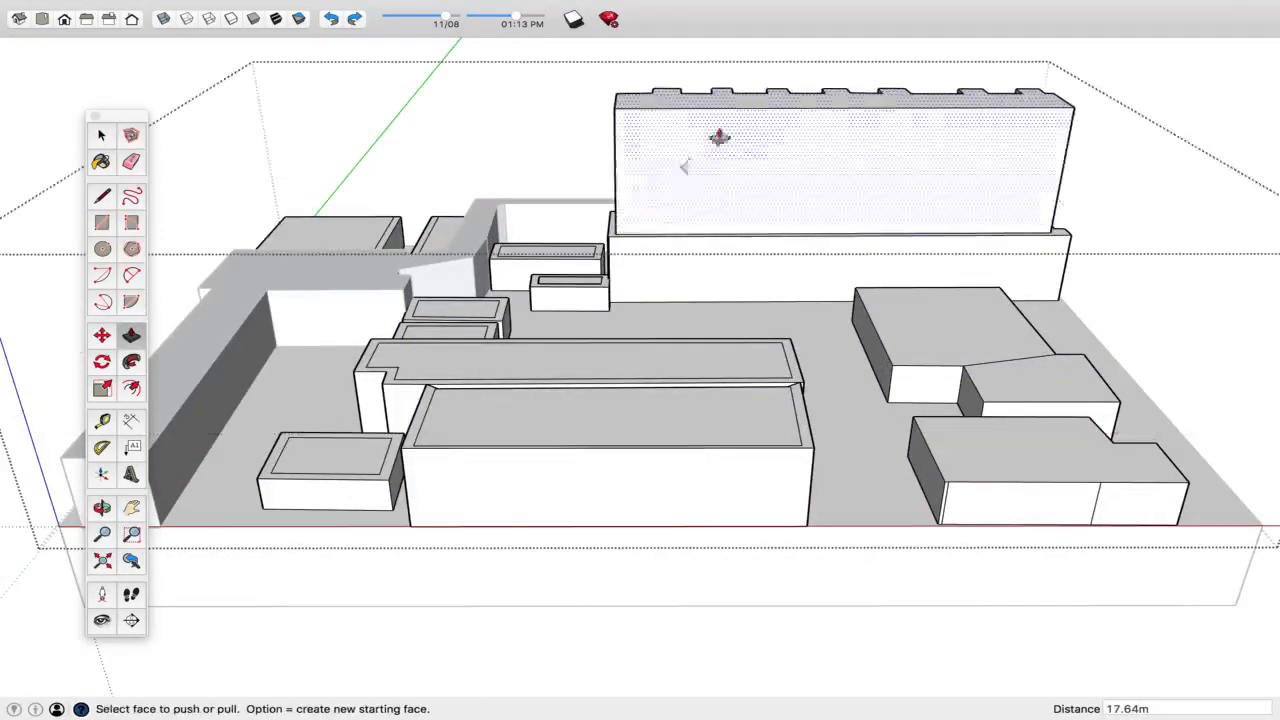
{"action": "scroll", "coordinate": [680, 200], "scroll_direction": "up", "scroll_amount": 6}
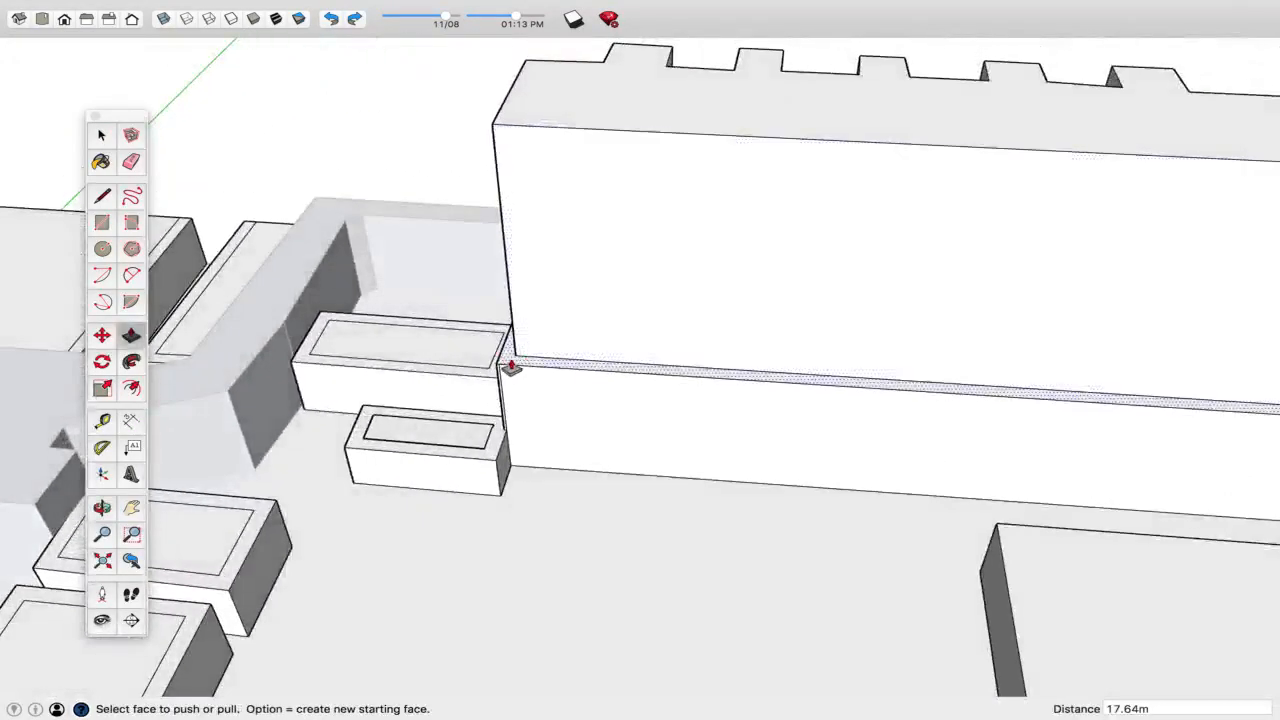
- Raise the remaining rim of the long notched building level with its raised roof and leave the group
{"action": "left_click", "coordinate": [511, 364]}
{"action": "left_click", "coordinate": [614, 103]}
{"action": "key", "text": "space"}
{"action": "scroll", "coordinate": [634, 154], "scroll_direction": "down", "scroll_amount": 10}
{"action": "left_click", "coordinate": [997, 434]}
{"action": "middle_click_drag", "start_coordinate": [740, 432], "coordinate": [1018, 391]}
- Open the path group, select all of the raised path's connected geometry, reverse its faces and leave the group
{"action": "left_click", "coordinate": [435, 343]}
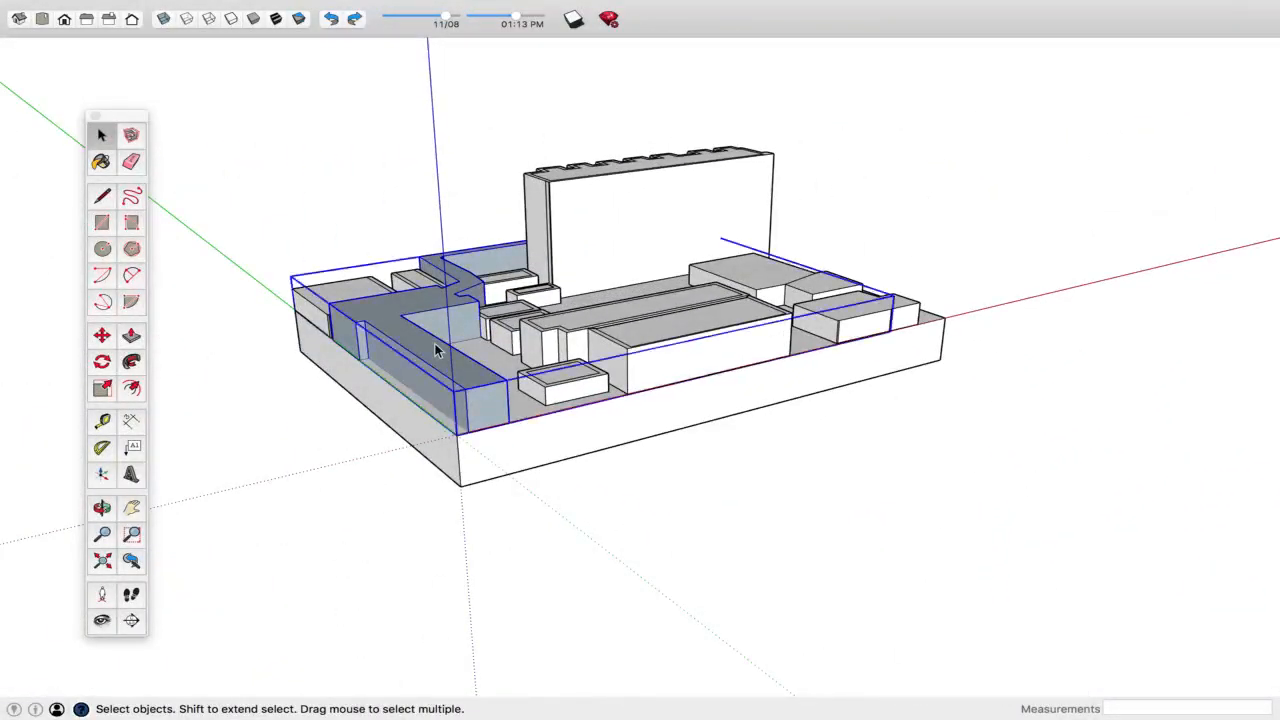
{"action": "left_click", "coordinate": [293, 383]}
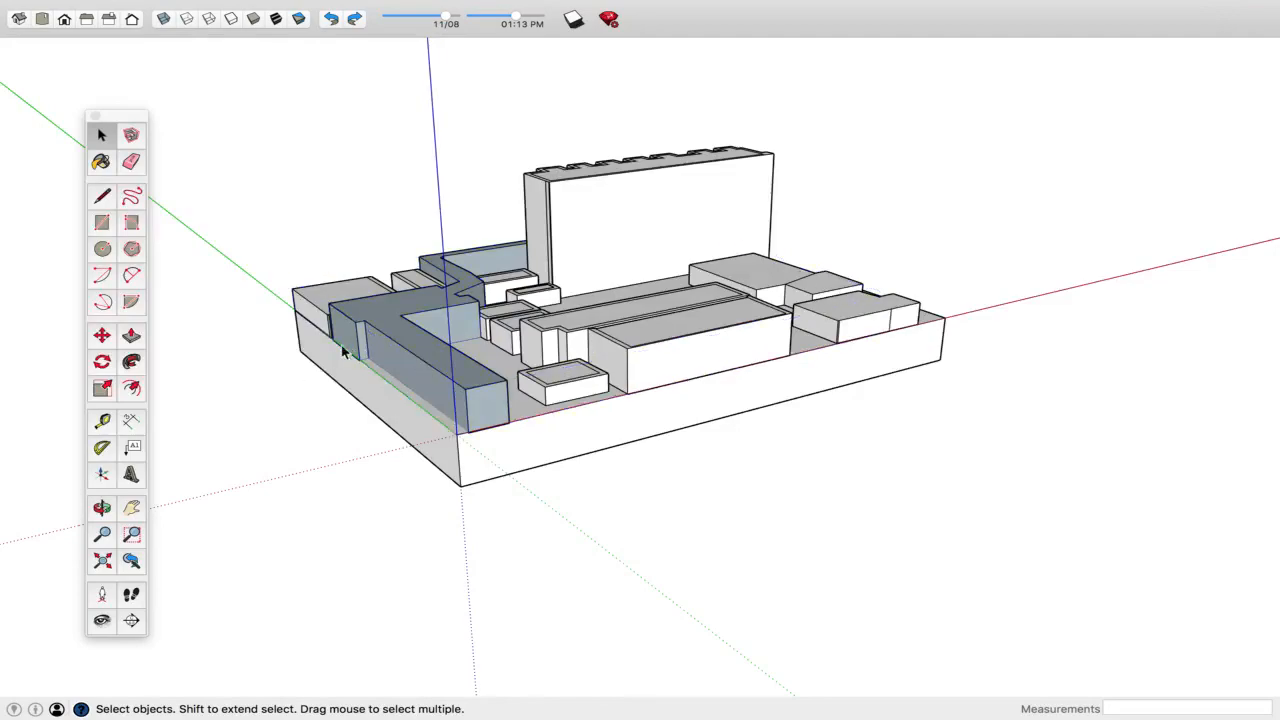
{"action": "double_click", "coordinate": [399, 329]}
{"action": "left_click", "coordinate": [399, 332]}
{"action": "right_click", "coordinate": [400, 337]}
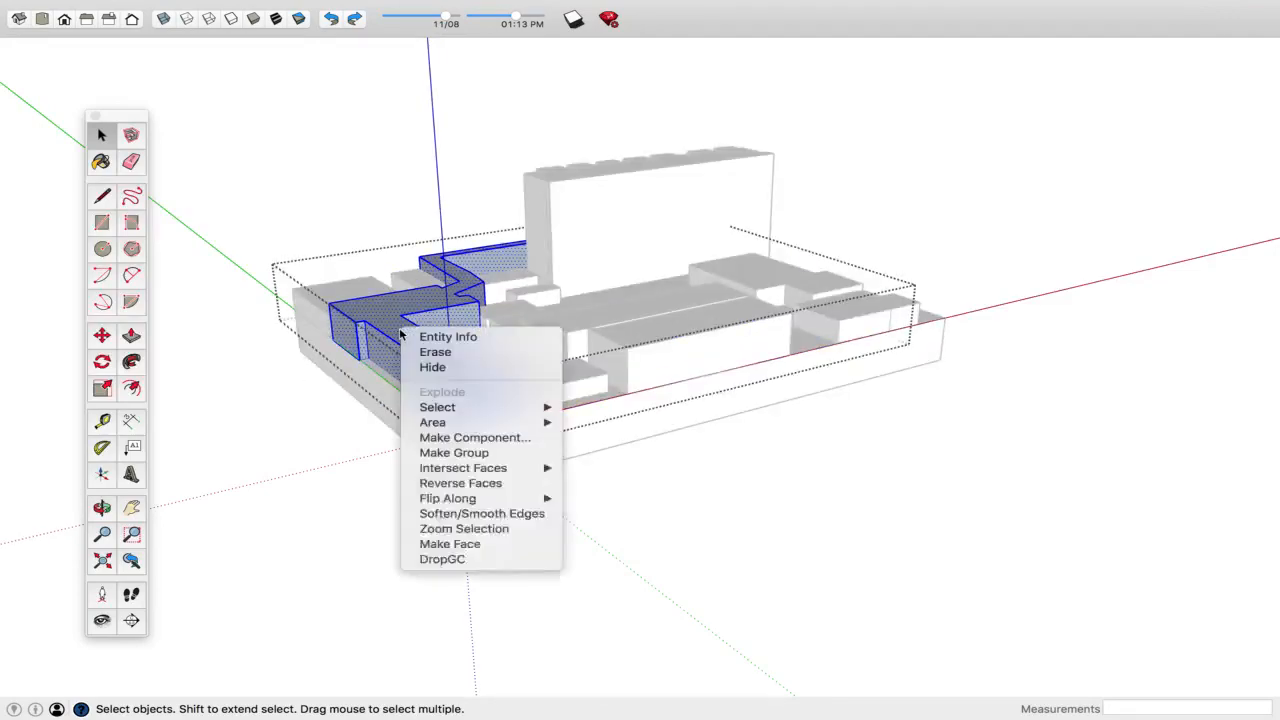
{"action": "left_click", "coordinate": [760, 521]}
{"action": "left_click", "coordinate": [760, 521]}
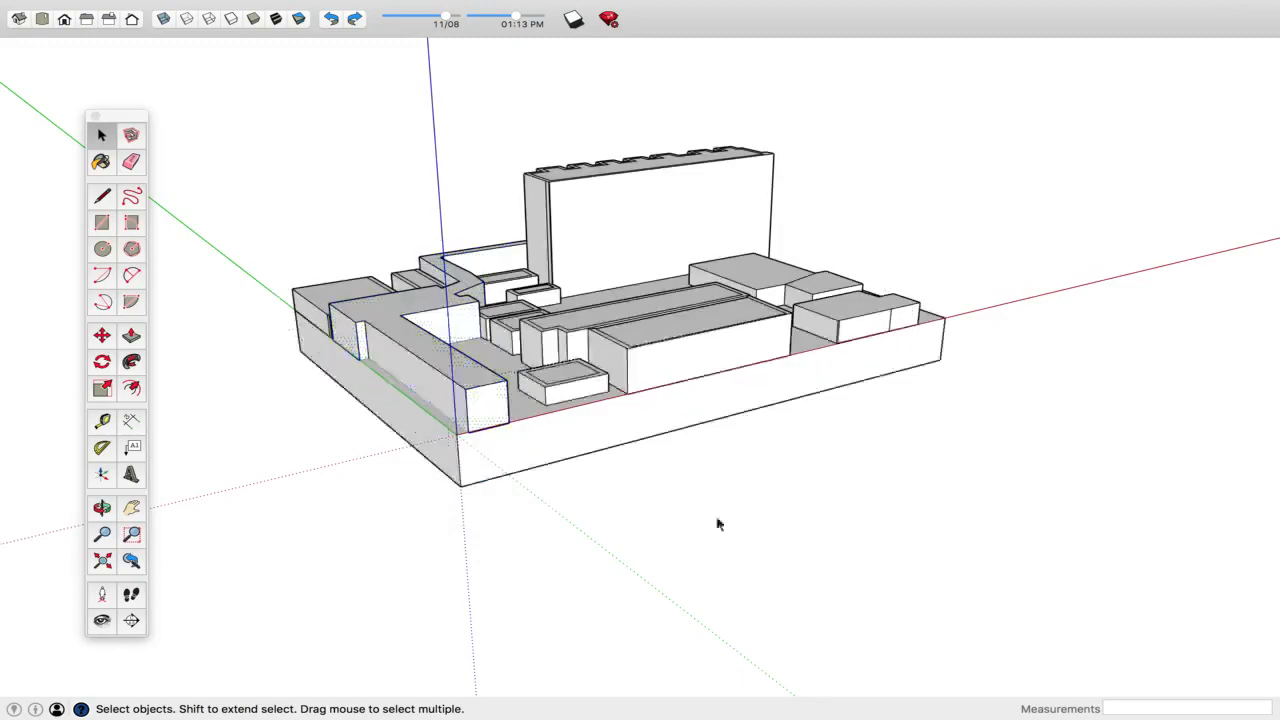
- Push the path's top face down to a thin slab inside the path group and leave the group
{"action": "left_click", "coordinate": [437, 368]}
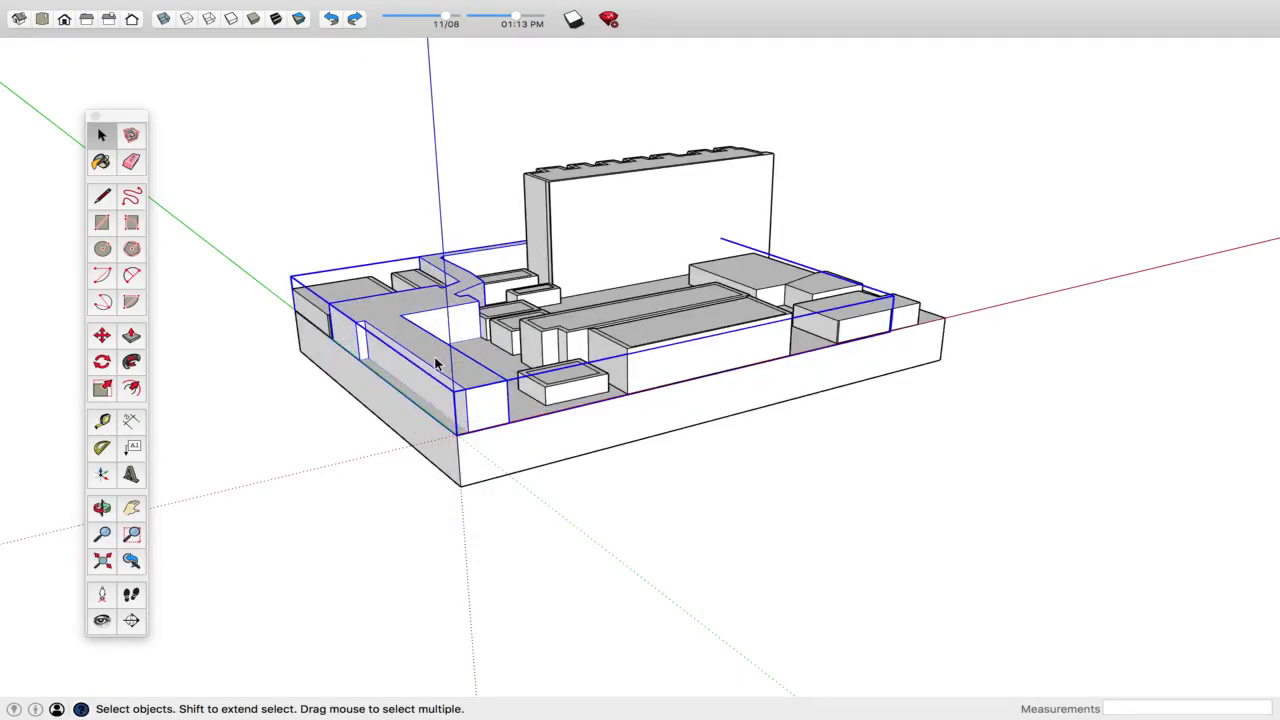
{"action": "left_click", "coordinate": [308, 446]}
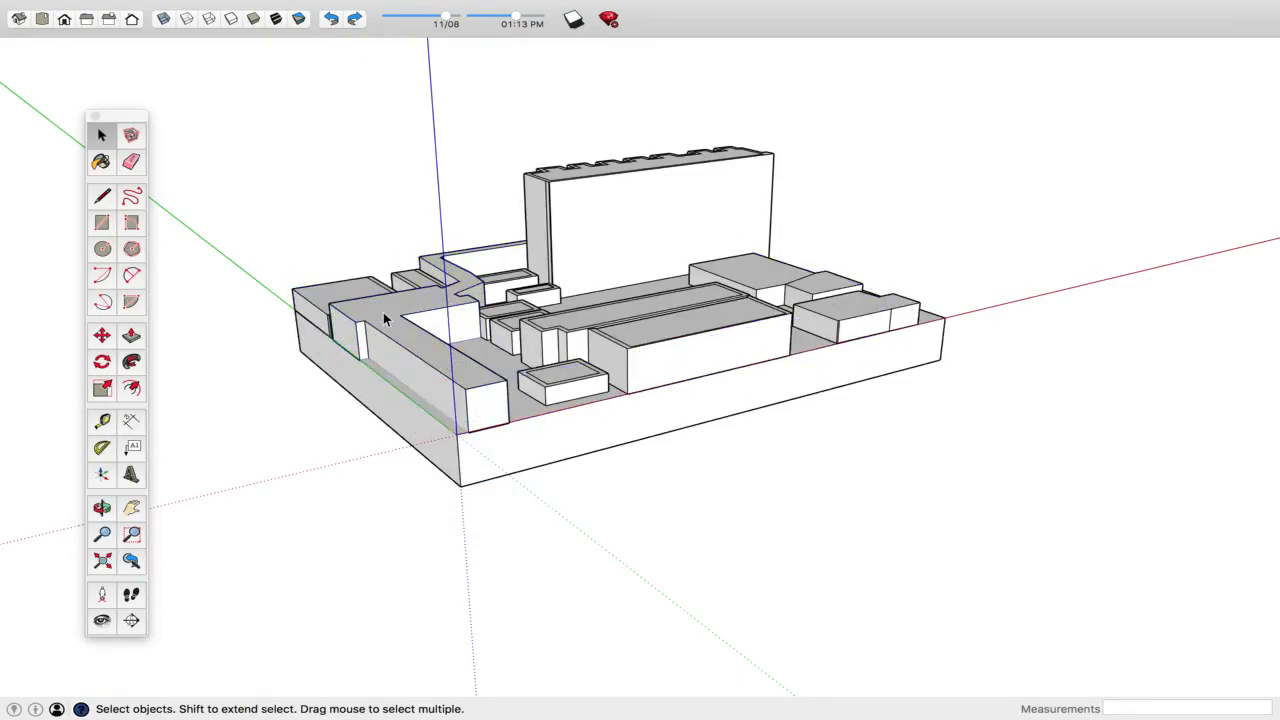
{"action": "left_click", "coordinate": [384, 318]}
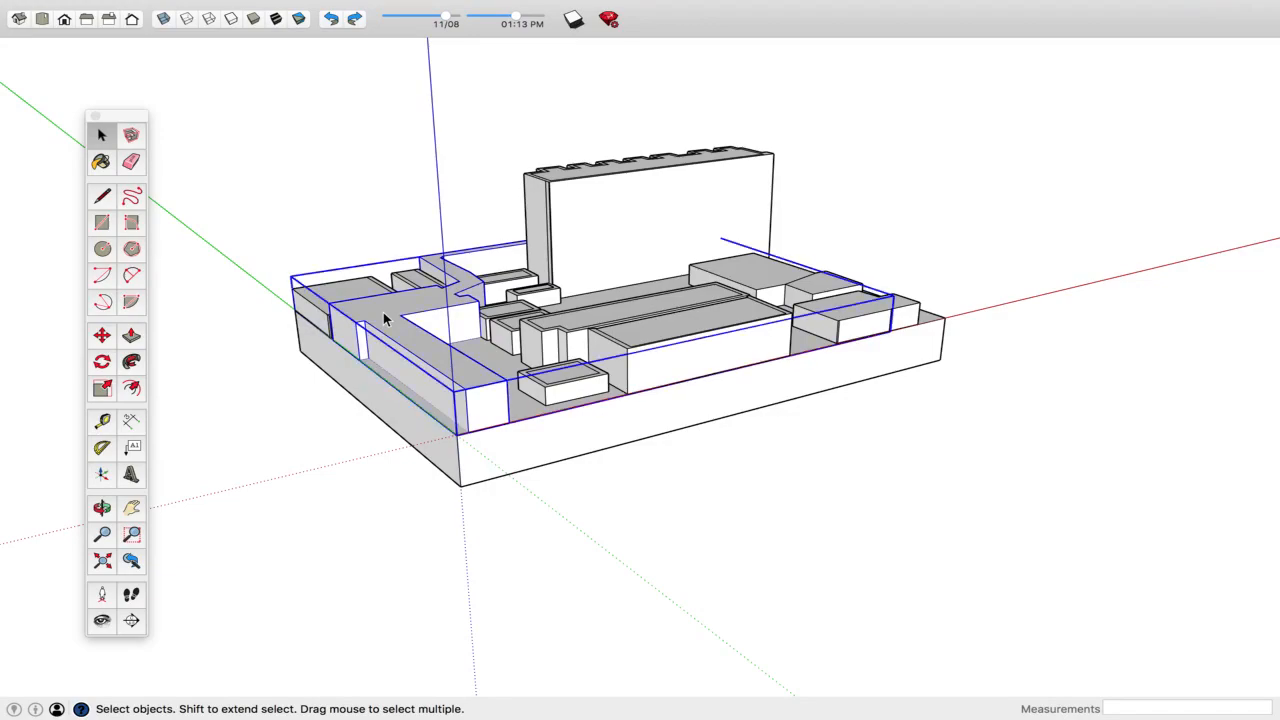
{"action": "double_click", "coordinate": [384, 318]}
{"action": "key", "text": "p"}
{"action": "left_click", "coordinate": [384, 303]}
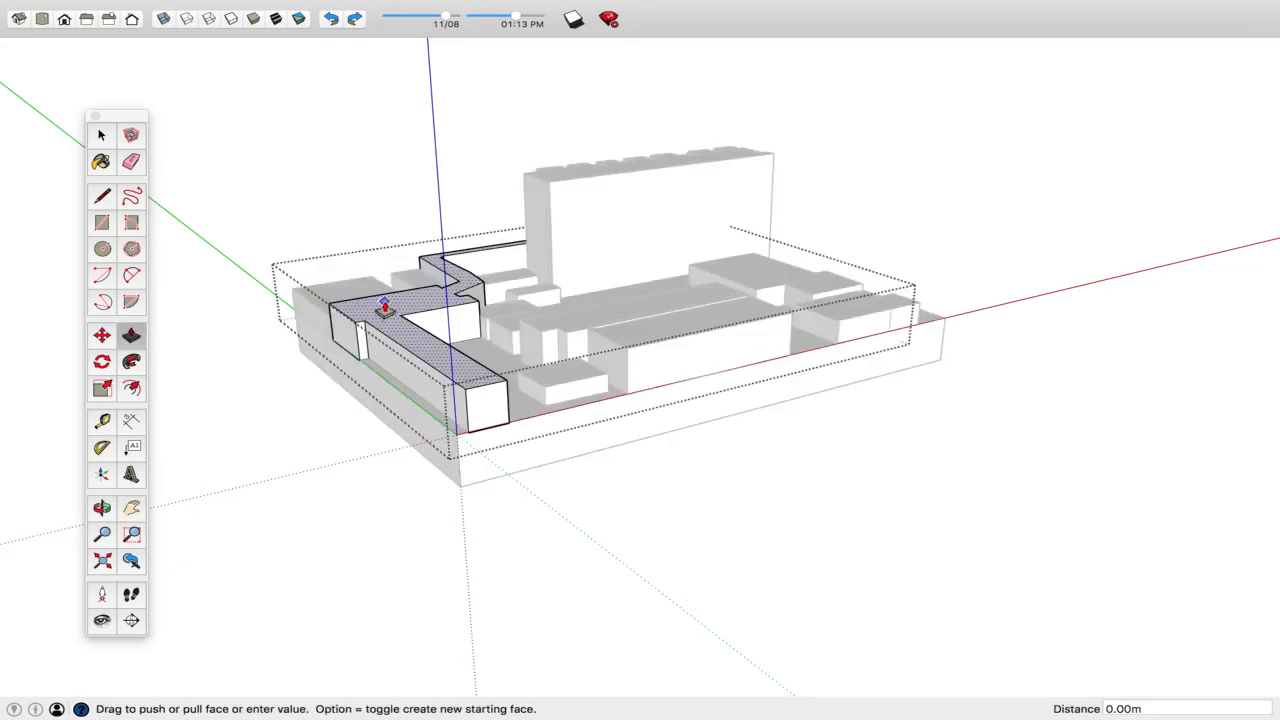
{"action": "left_click", "coordinate": [381, 343]}
{"action": "key", "text": "space"}
{"action": "left_click", "coordinate": [806, 491]}
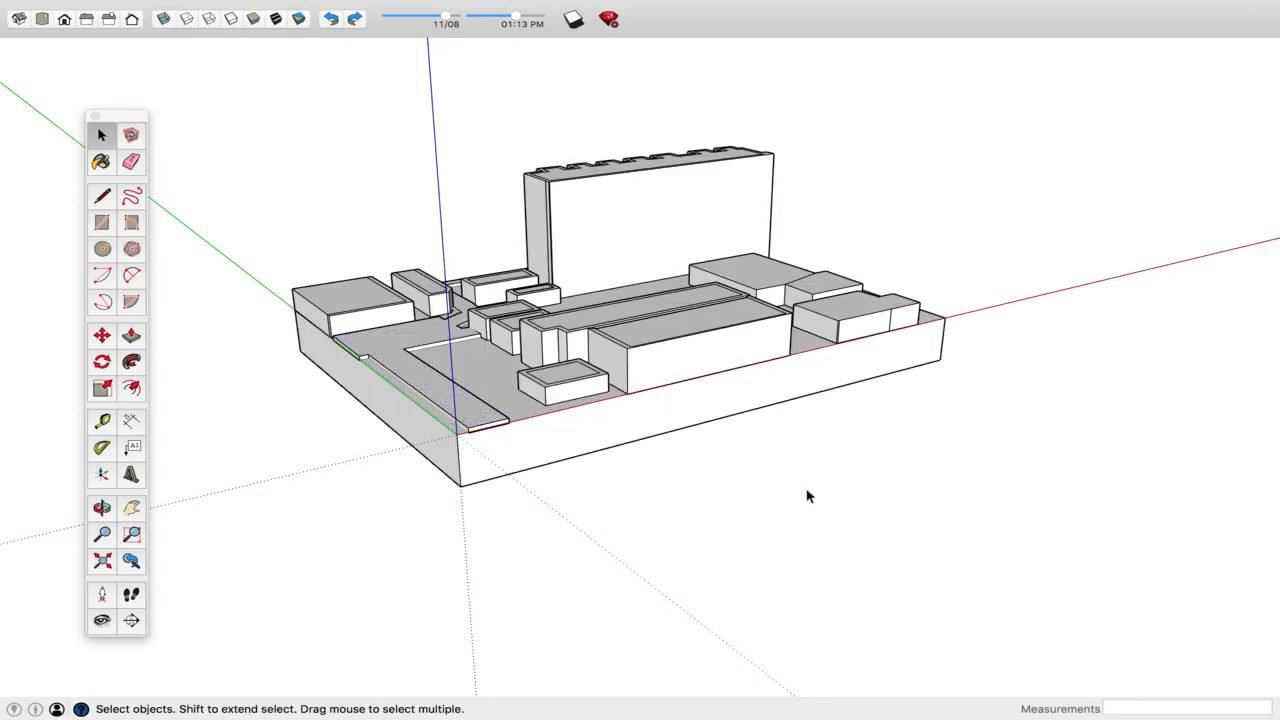
- Intersect the faces of the buildings group with the model where the buildings meet the path
{"action": "key", "text": "o"}
{"action": "left_click_drag", "start_coordinate": [894, 380], "coordinate": [354, 450]}
{"action": "middle_click_drag", "start_coordinate": [354, 450], "coordinate": [353, 222]}
{"action": "scroll", "coordinate": [728, 468], "scroll_direction": "down", "scroll_amount": 1}
{"action": "middle_click_drag", "start_coordinate": [453, 327], "coordinate": [614, 357]}
{"action": "scroll", "coordinate": [474, 387], "scroll_direction": "up", "scroll_amount": 6}
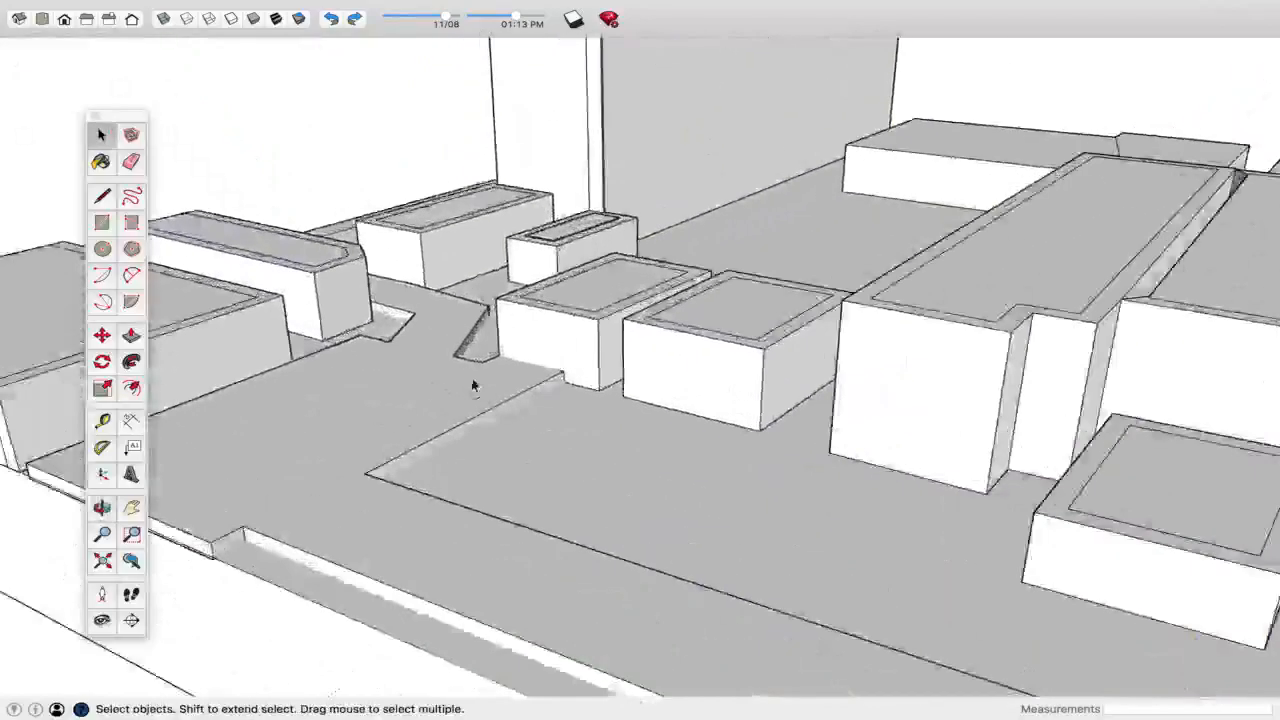
{"action": "scroll", "coordinate": [474, 387], "scroll_direction": "up", "scroll_amount": 4}
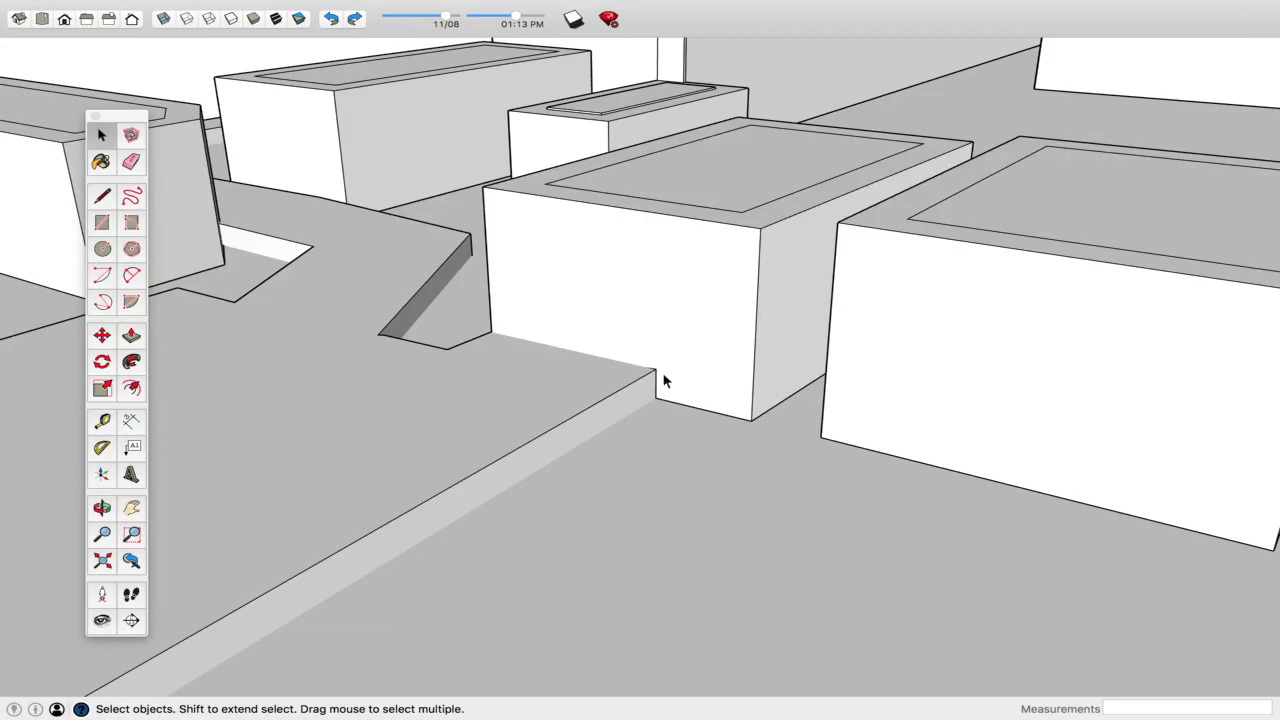
{"action": "right_click", "coordinate": [603, 284]}
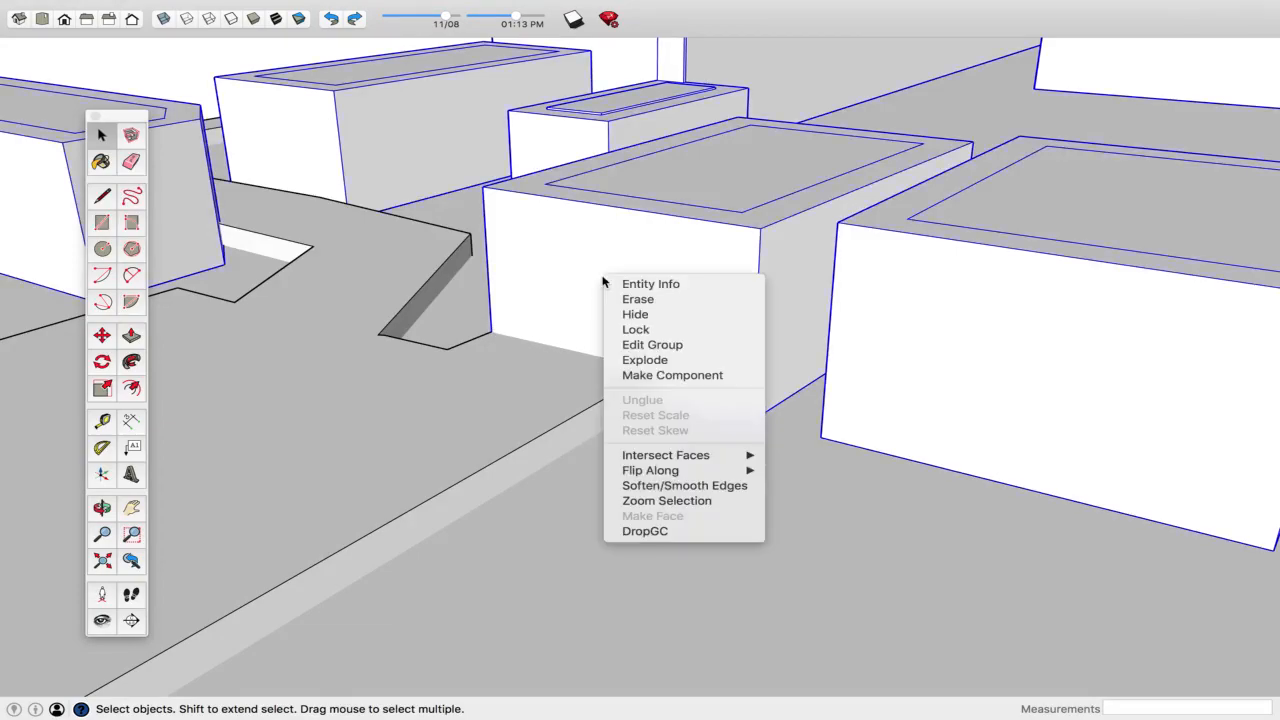
{"action": "mouse_move", "coordinate": [658, 458]}
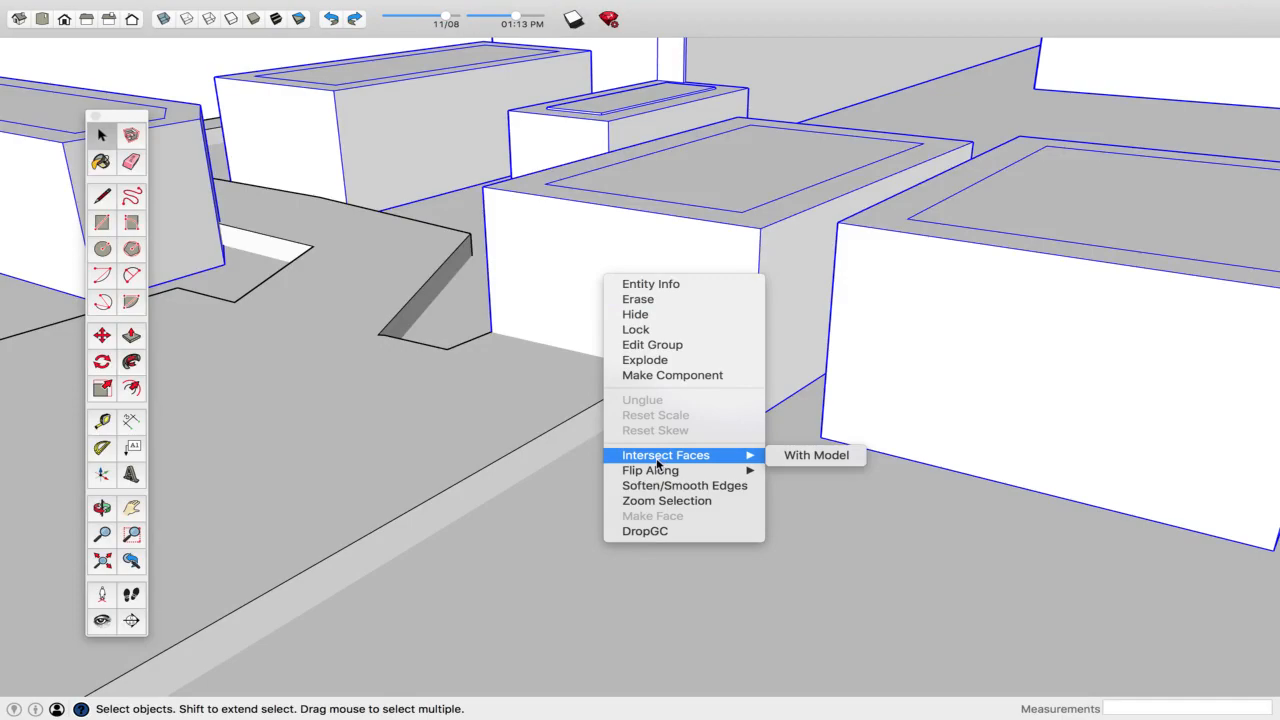
{"action": "left_click", "coordinate": [820, 456]}
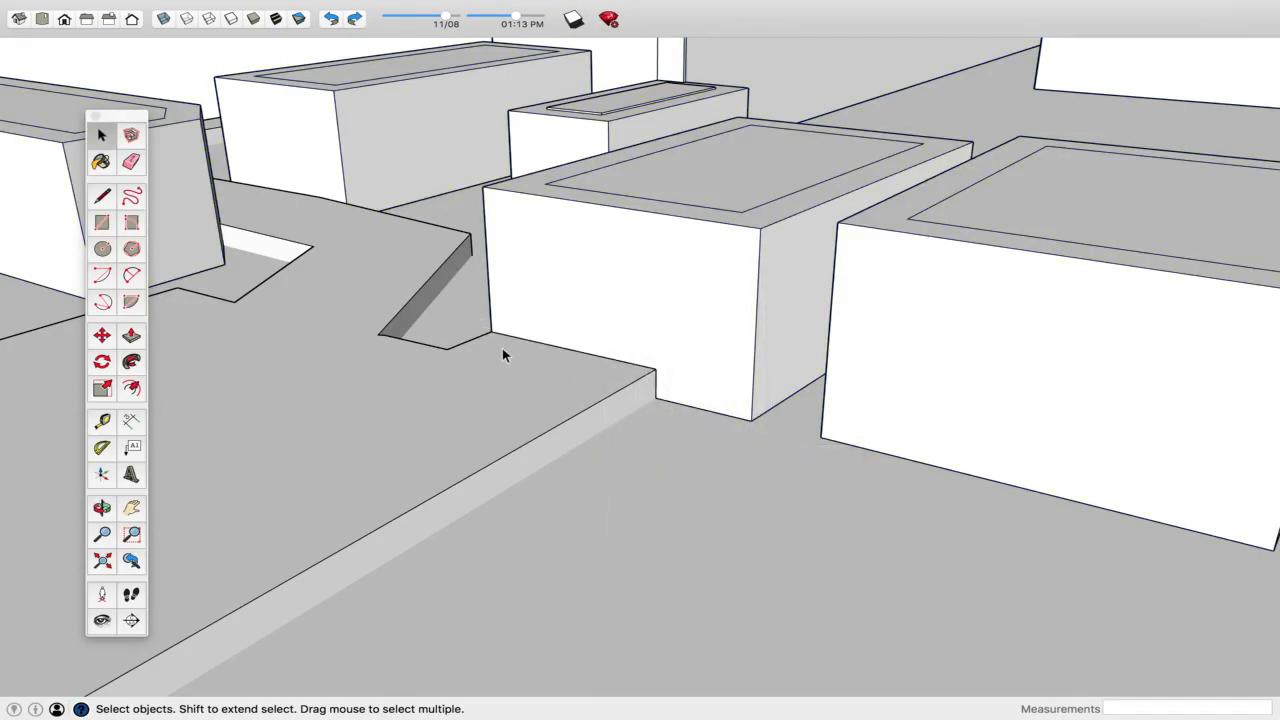
- Intersect the faces of the path group with the model
{"action": "middle_click_drag", "start_coordinate": [471, 266], "coordinate": [563, 197]}
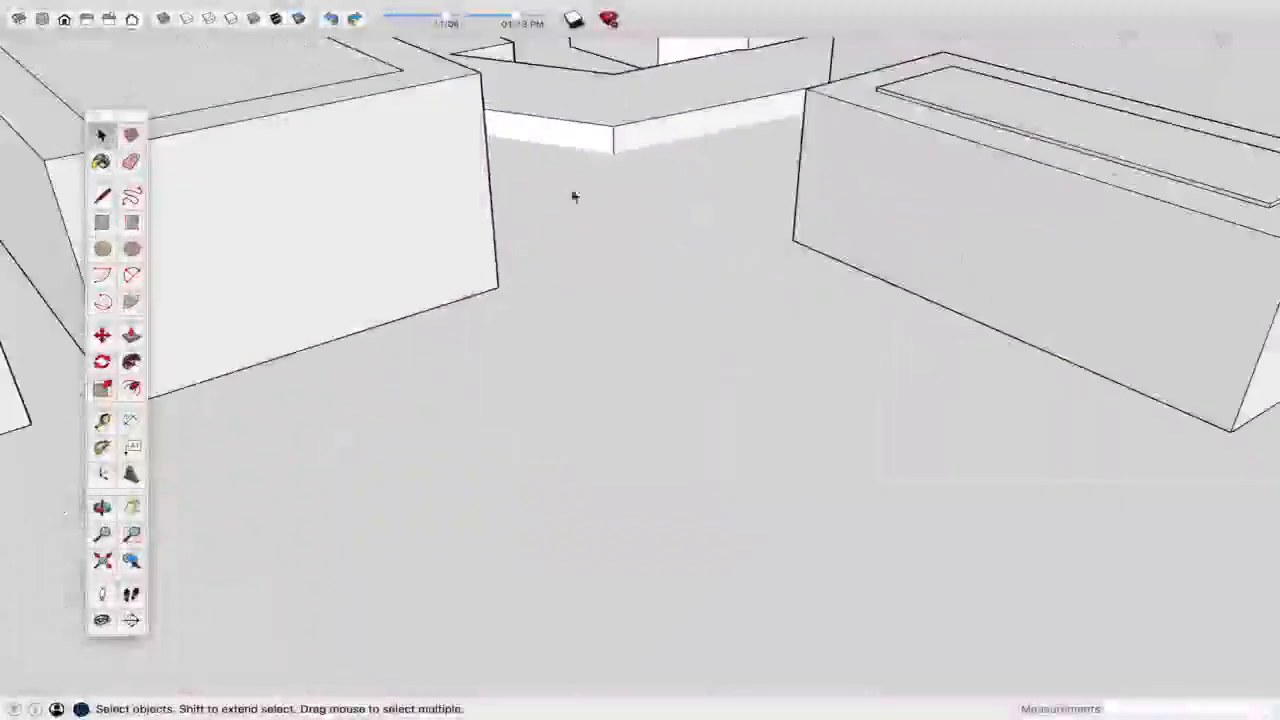
{"action": "right_click", "coordinate": [660, 131]}
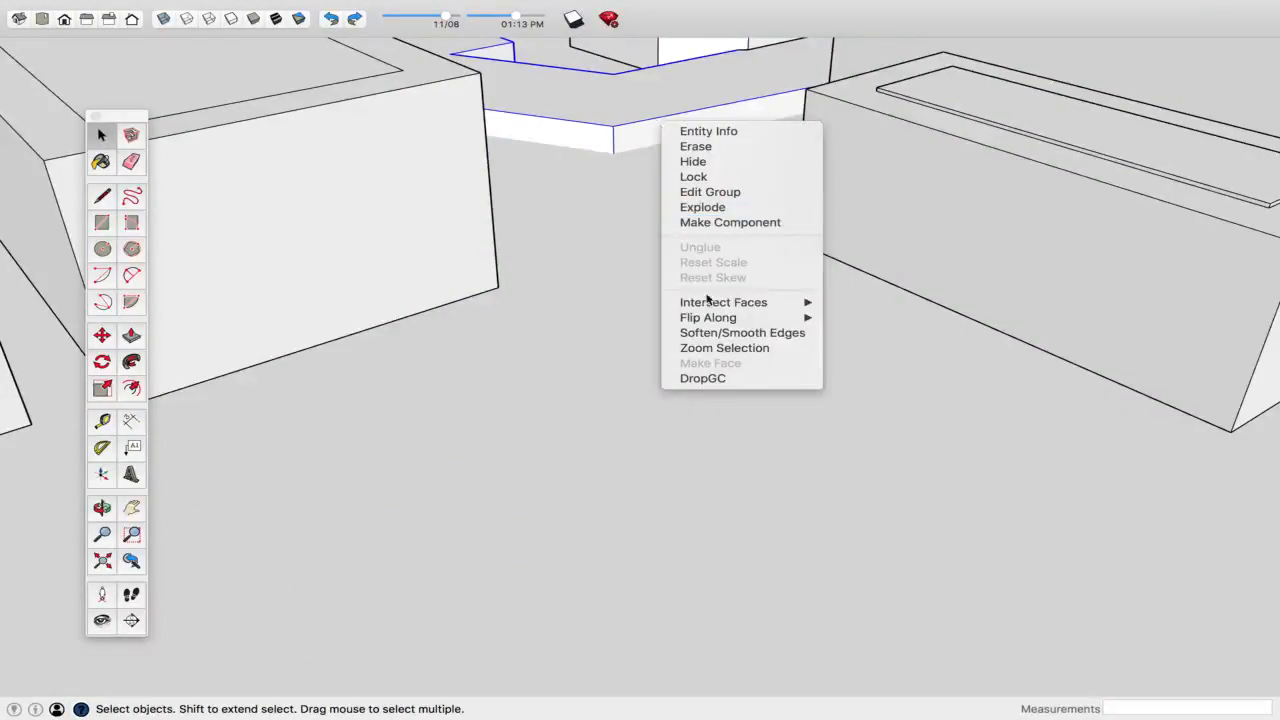
{"action": "mouse_move", "coordinate": [709, 302]}
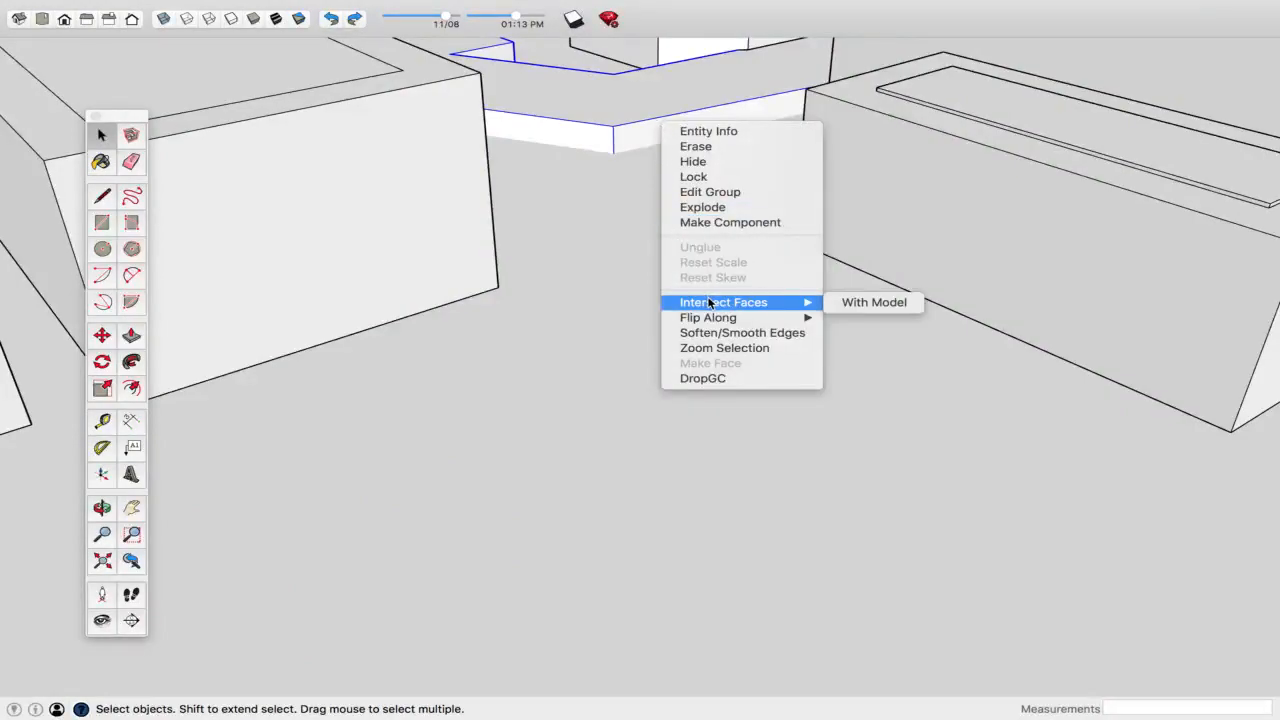
{"action": "left_click", "coordinate": [860, 303]}
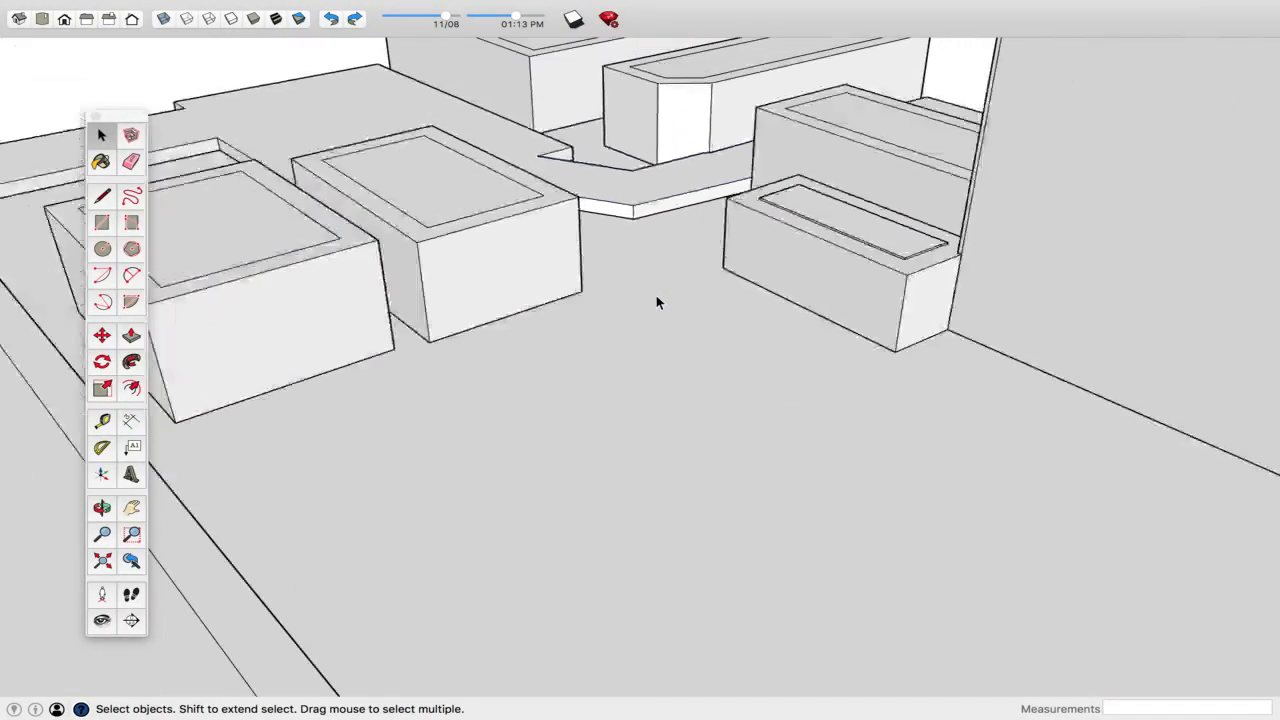
- Display the whole model, open the layer list, and hide the buildings and frame layers
{"action": "key", "text": "super+shift+e"}
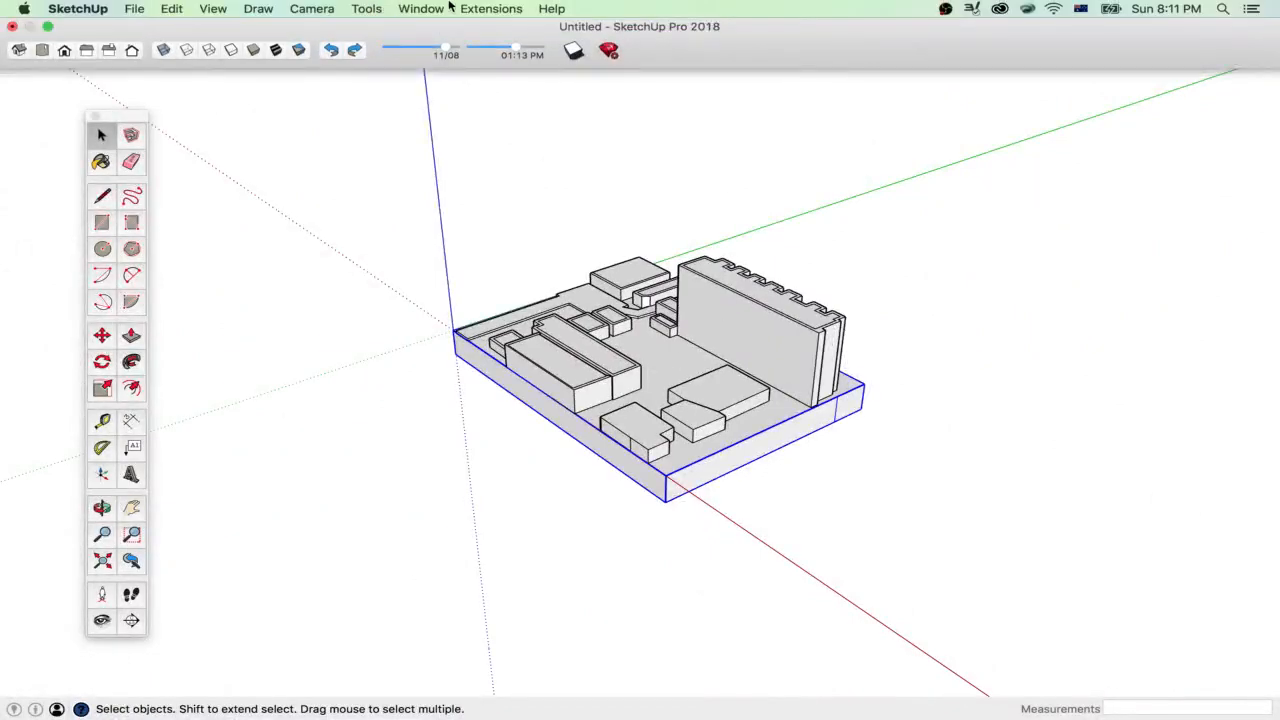
{"action": "left_click", "coordinate": [435, 7]}
{"action": "left_click", "coordinate": [466, 165]}
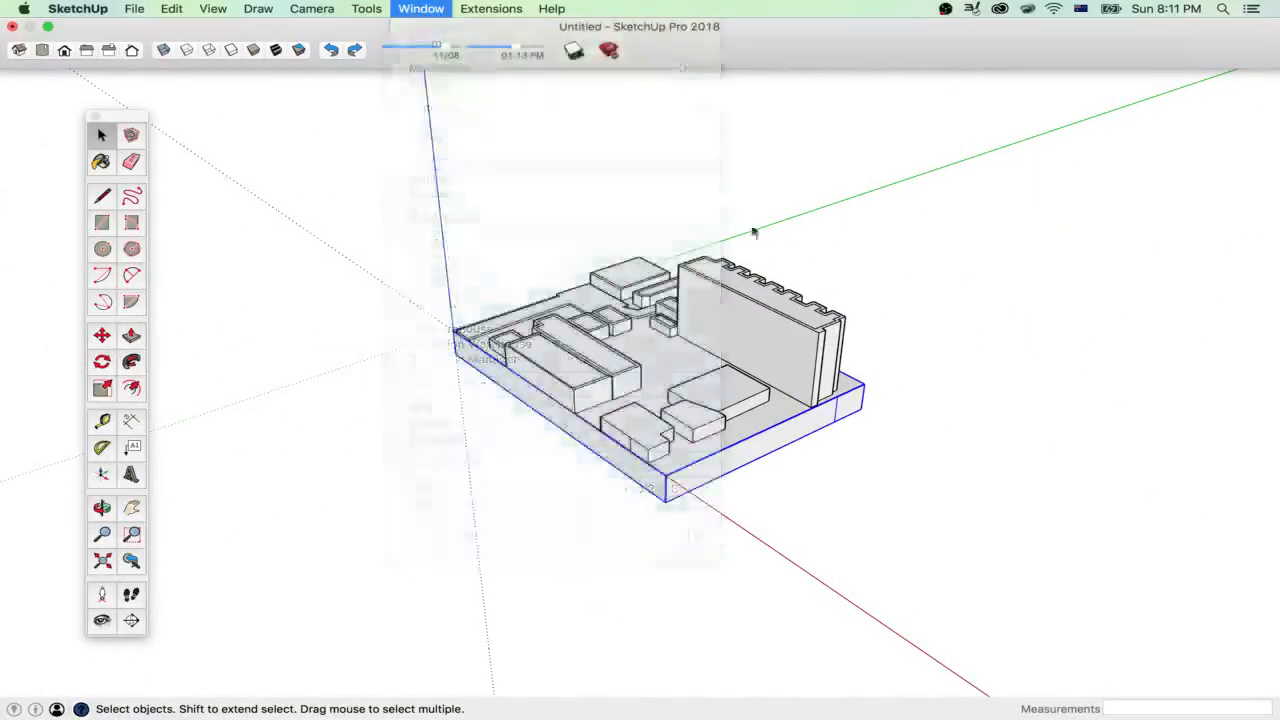
{"action": "scroll", "coordinate": [714, 285], "scroll_direction": "up", "scroll_amount": 3}
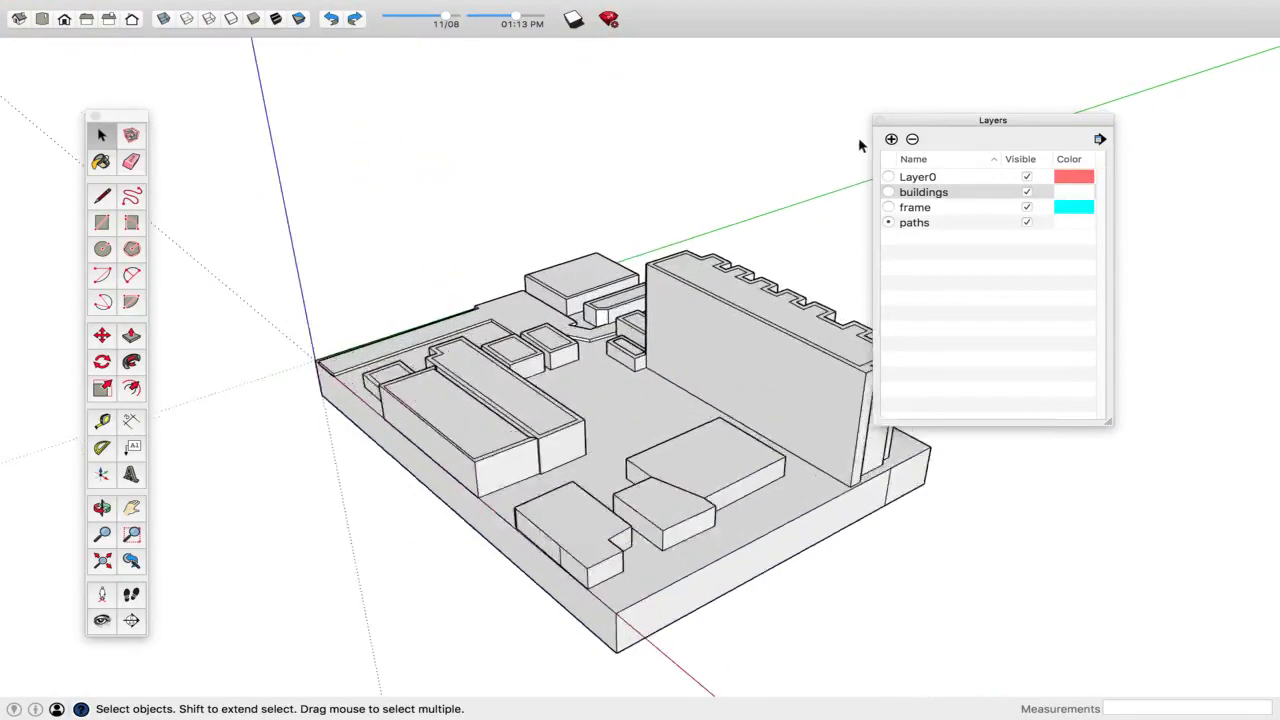
{"action": "left_click", "coordinate": [1026, 192]}
{"action": "left_click", "coordinate": [1027, 207]}
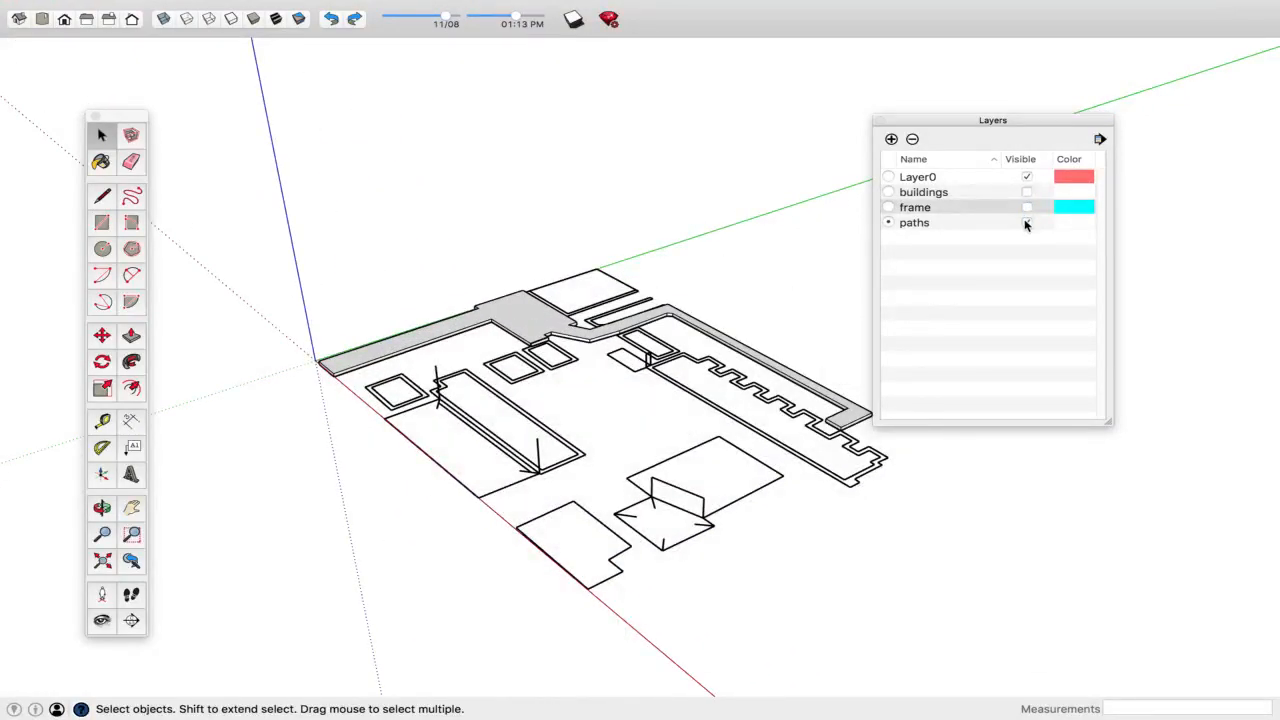
- Make frame the active layer and switch the paths layer on and off to examine which intersection lines it contains
{"action": "left_click", "coordinate": [888, 207]}
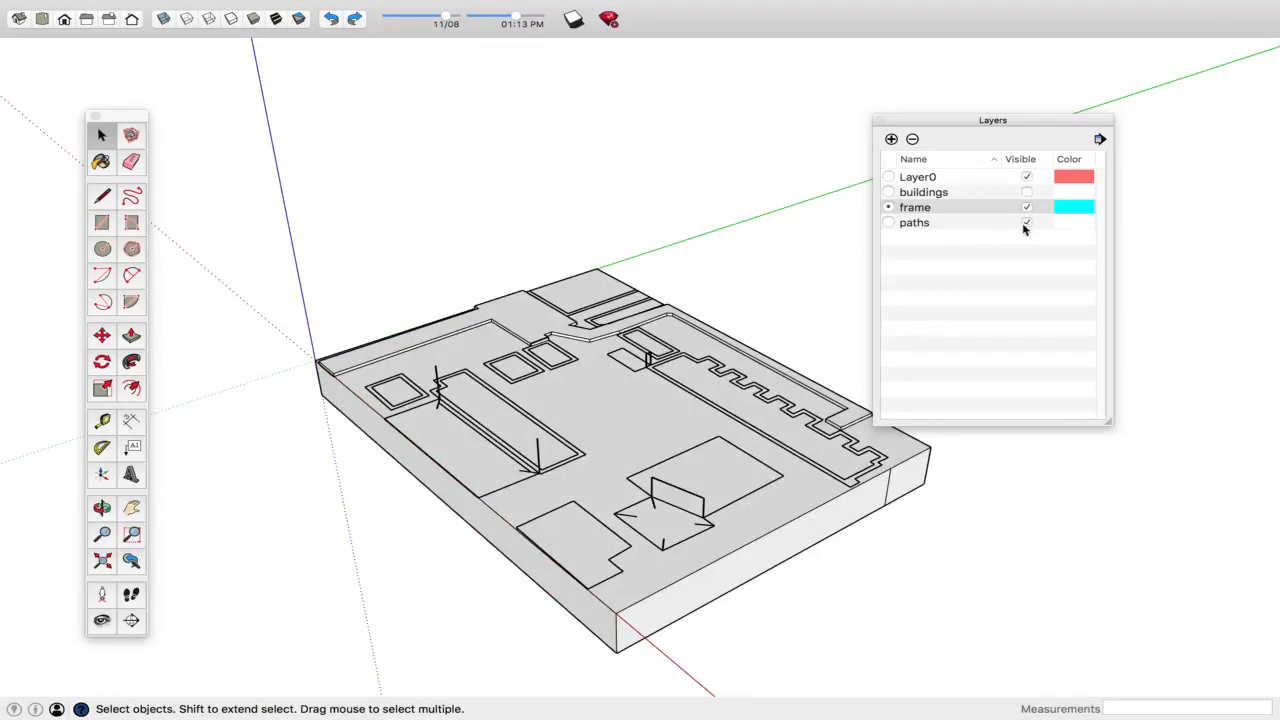
{"action": "left_click", "coordinate": [1026, 222]}
{"action": "left_click", "coordinate": [1027, 222]}
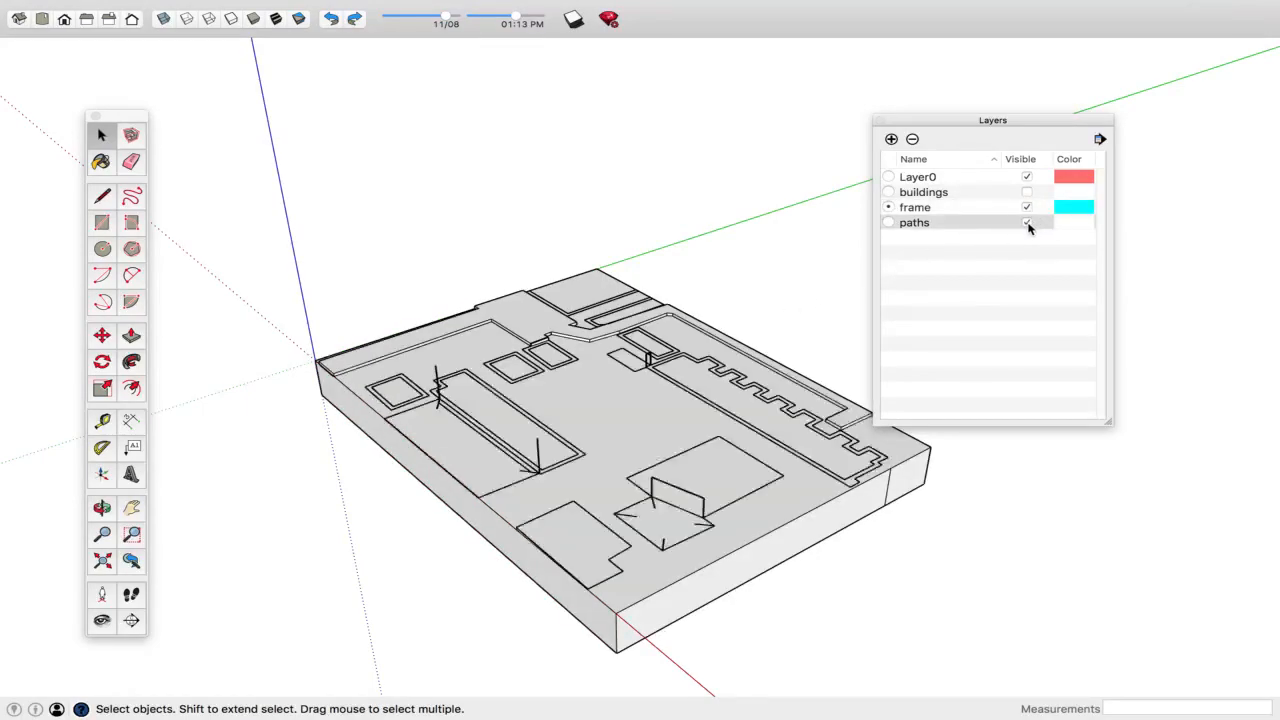
{"action": "middle_click_drag", "start_coordinate": [671, 505], "coordinate": [395, 430]}
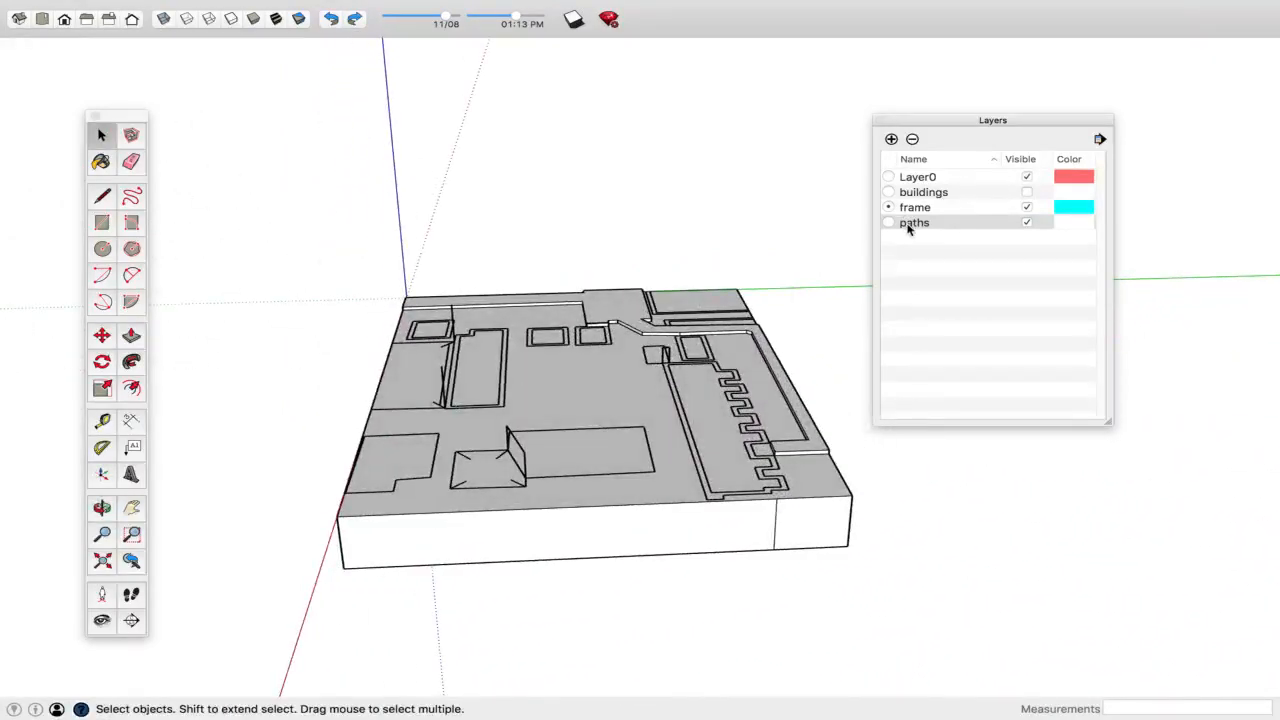
{"action": "left_click", "coordinate": [1028, 223]}
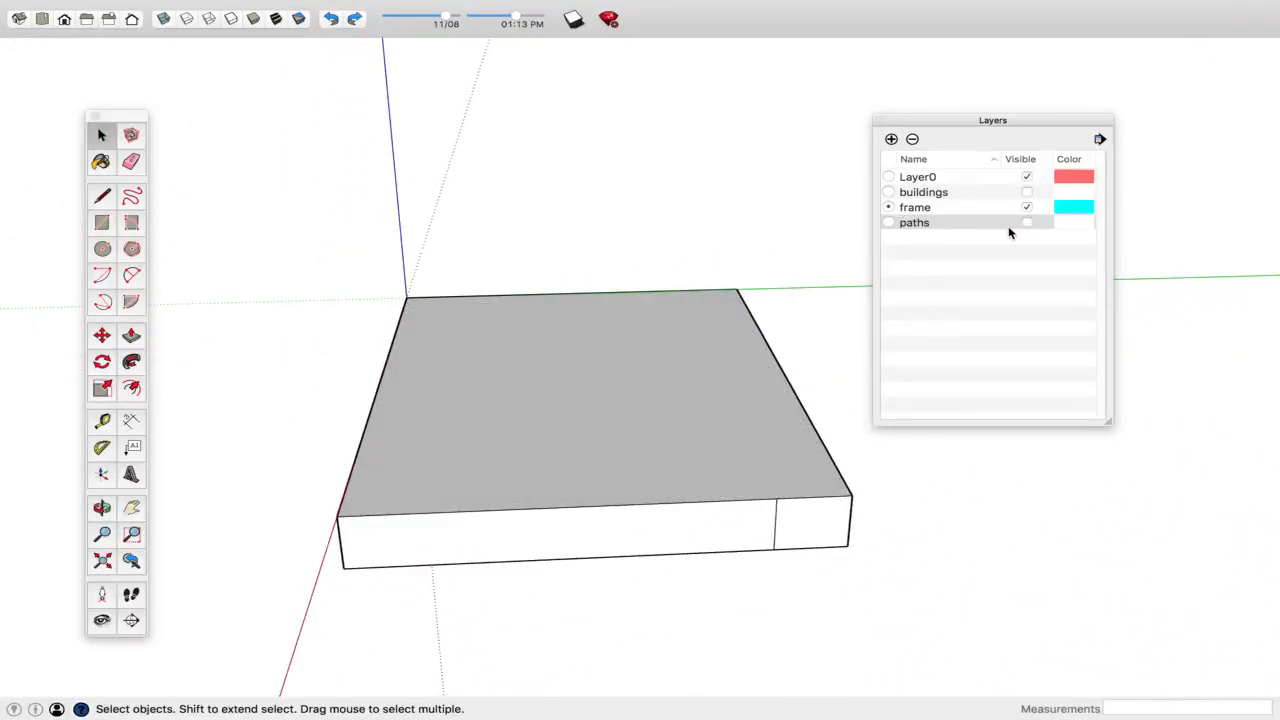
- Make Layer0 active and isolate the buildings layer to examine the building volumes on their own
{"action": "left_click", "coordinate": [889, 177]}
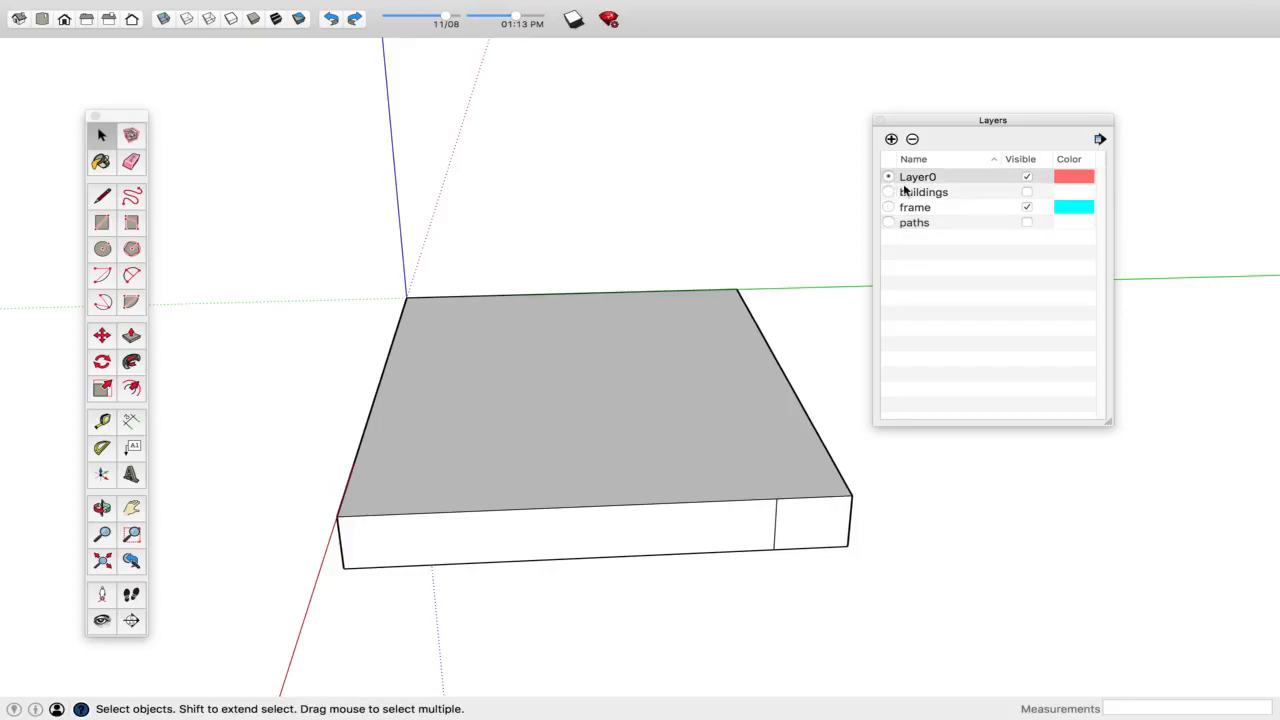
{"action": "left_click", "coordinate": [1028, 206]}
{"action": "left_click", "coordinate": [1028, 193]}
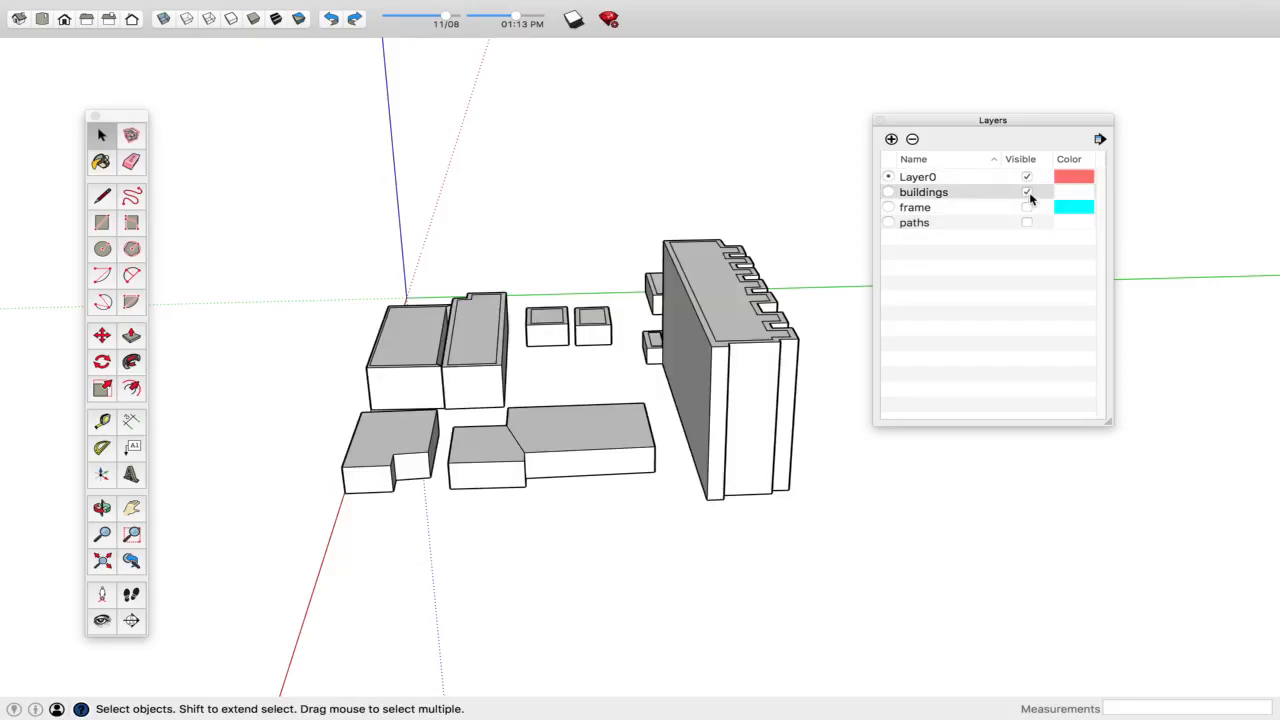
{"action": "left_click", "coordinate": [1029, 193]}
{"action": "middle_click_drag", "start_coordinate": [650, 312], "coordinate": [810, 312]}
{"action": "left_click", "coordinate": [1028, 193]}
{"action": "middle_click_drag", "start_coordinate": [850, 262], "coordinate": [766, 286]}
{"action": "scroll", "coordinate": [766, 286], "scroll_direction": "down", "scroll_amount": 3}
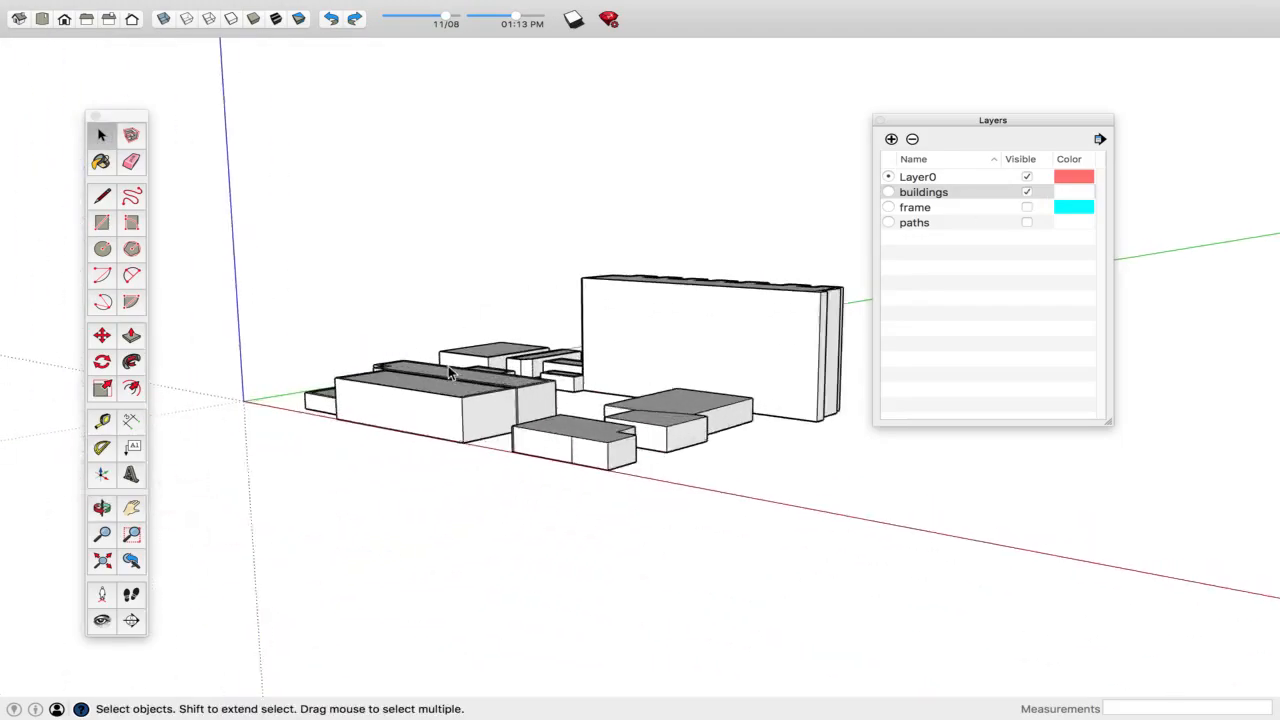
- Hide the buildings layer and show the paths layer to examine the path together with the intersection lines
{"action": "left_click", "coordinate": [1028, 192]}
{"action": "left_click", "coordinate": [1026, 222]}
{"action": "middle_click_drag", "start_coordinate": [705, 362], "coordinate": [453, 470]}
{"action": "scroll", "coordinate": [701, 306], "scroll_direction": "up", "scroll_amount": 4}
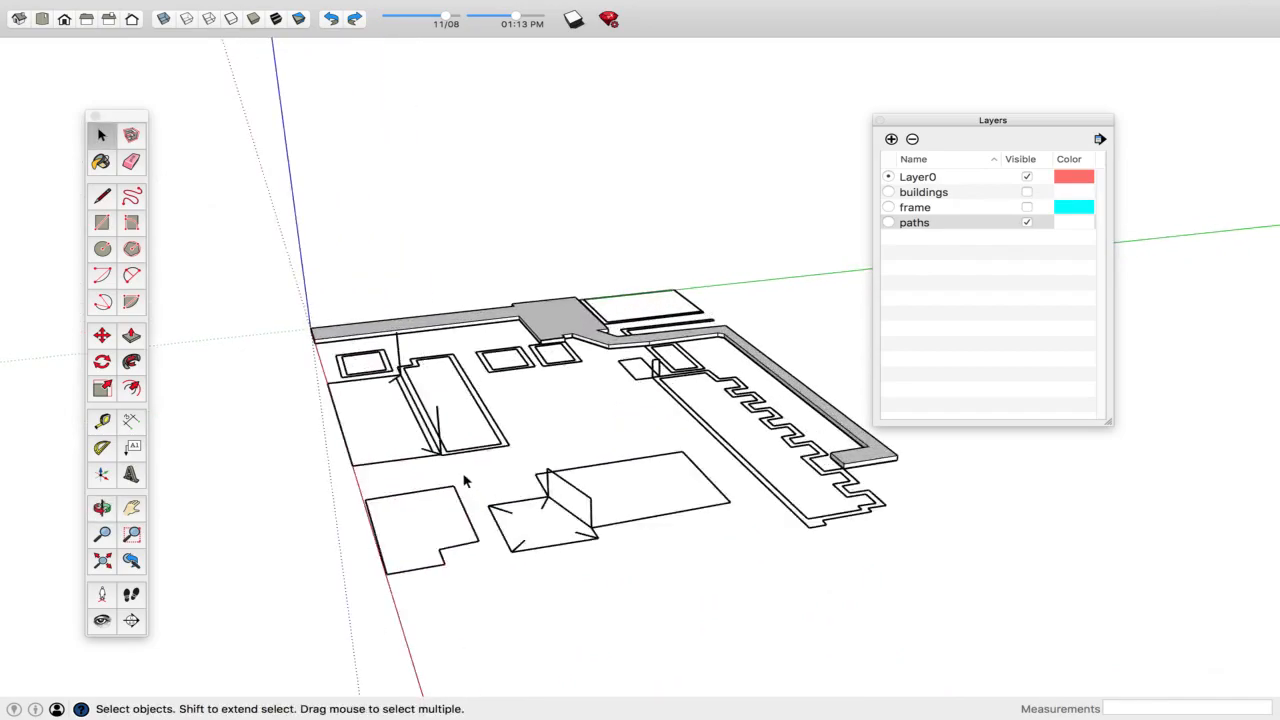
{"action": "middle_click_drag", "start_coordinate": [735, 492], "coordinate": [680, 400]}
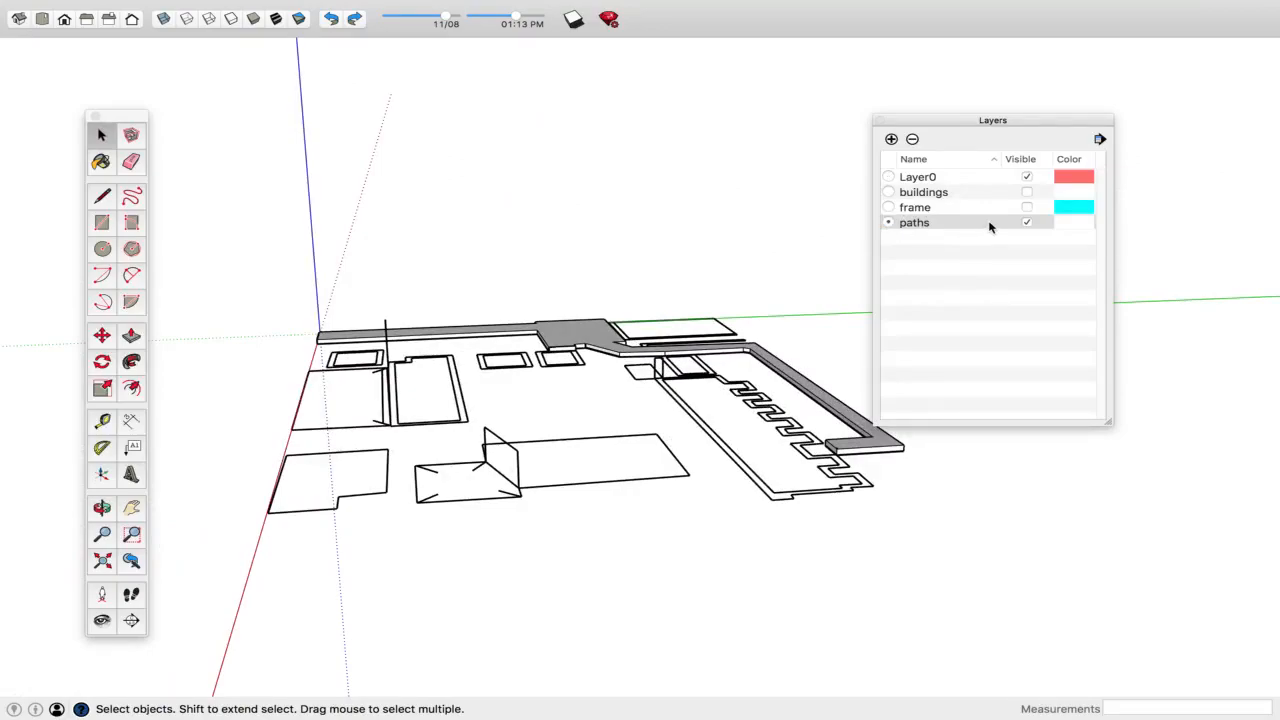
- Undo the layer visibility changes, the face intersections and the path's last push down to a thin slab
{"action": "middle_click_drag", "start_coordinate": [718, 316], "coordinate": [686, 409]}
{"action": "scroll", "coordinate": [669, 371], "scroll_direction": "down", "scroll_amount": 2}
{"action": "scroll", "coordinate": [658, 390], "scroll_direction": "up", "scroll_amount": 4}
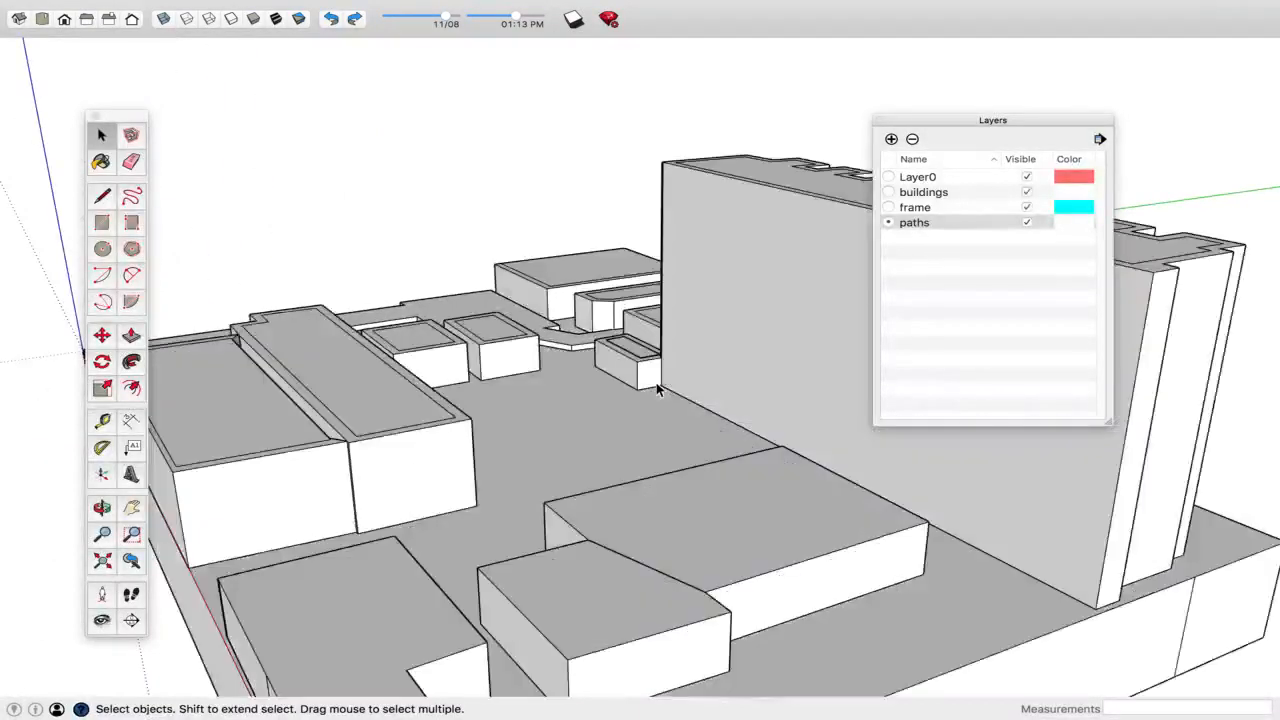
{"action": "scroll", "coordinate": [560, 364], "scroll_direction": "down", "scroll_amount": 5}
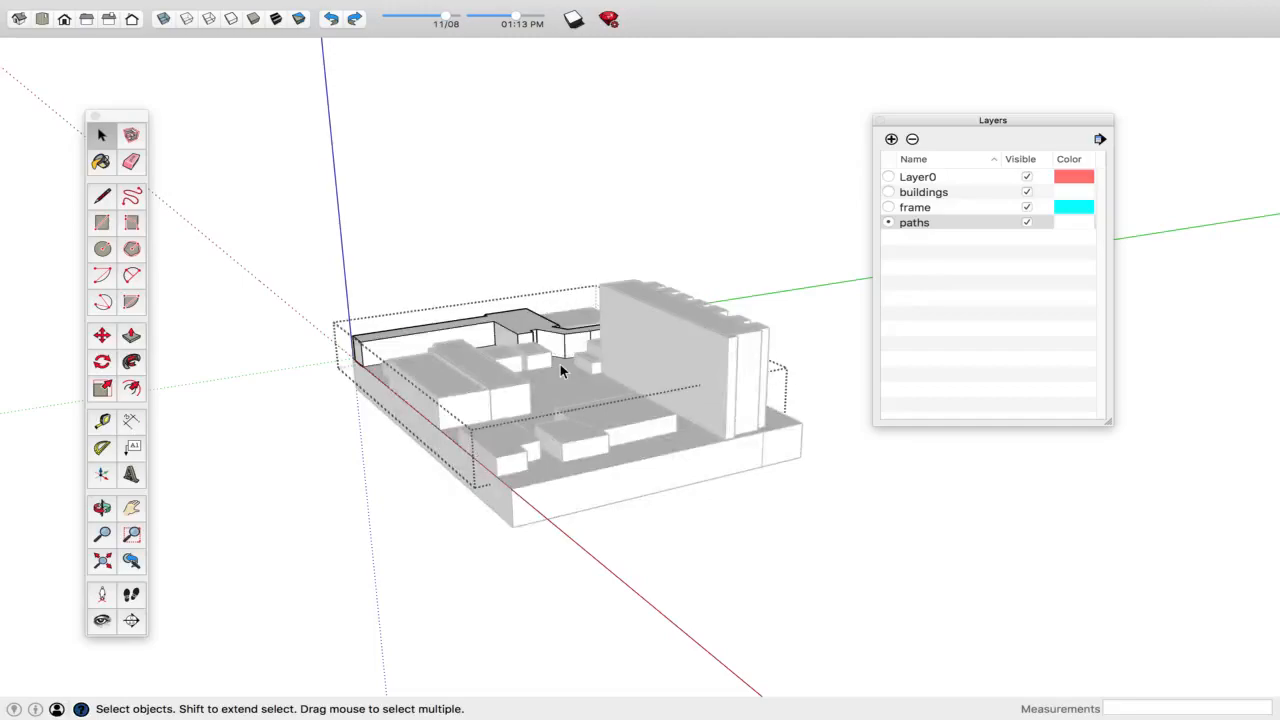
{"action": "middle_click_drag", "start_coordinate": [560, 364], "coordinate": [365, 374]}
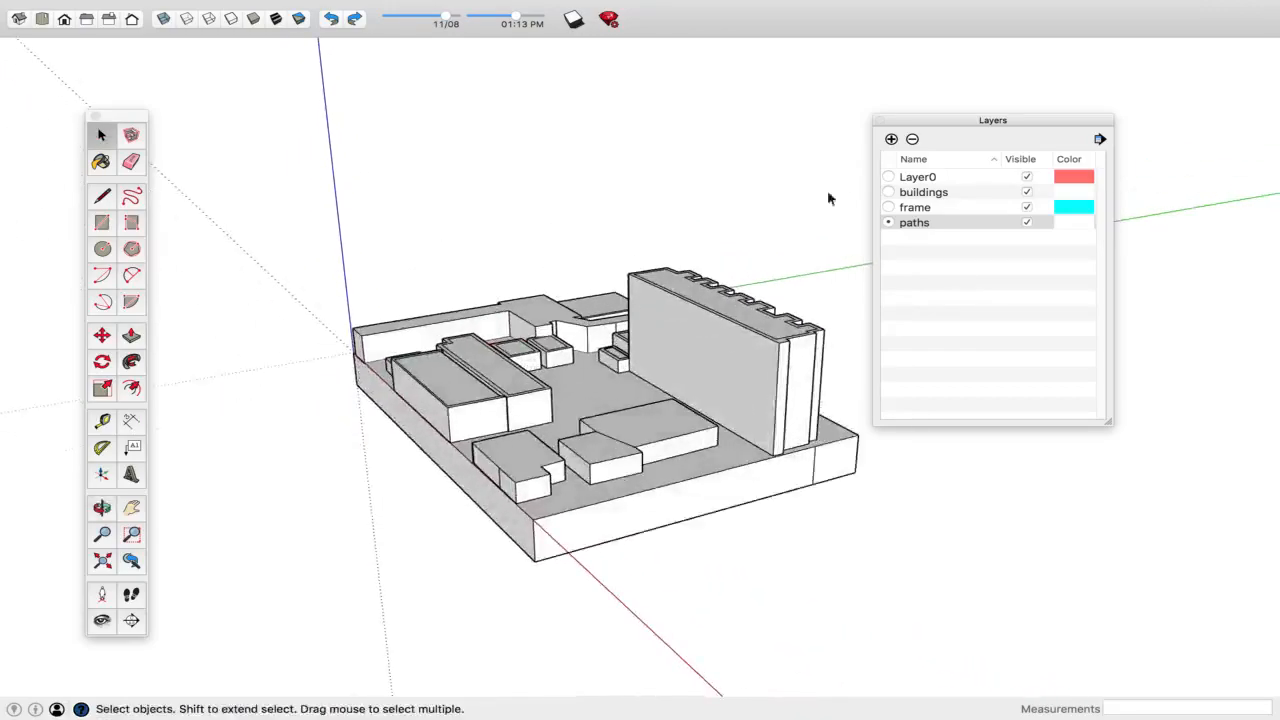
- Make Layer0 the active layer and toggle the buildings, frame and paths layers to check what each contains
{"action": "left_click", "coordinate": [889, 177]}
{"action": "left_click", "coordinate": [1026, 192]}
{"action": "left_click", "coordinate": [1026, 207]}
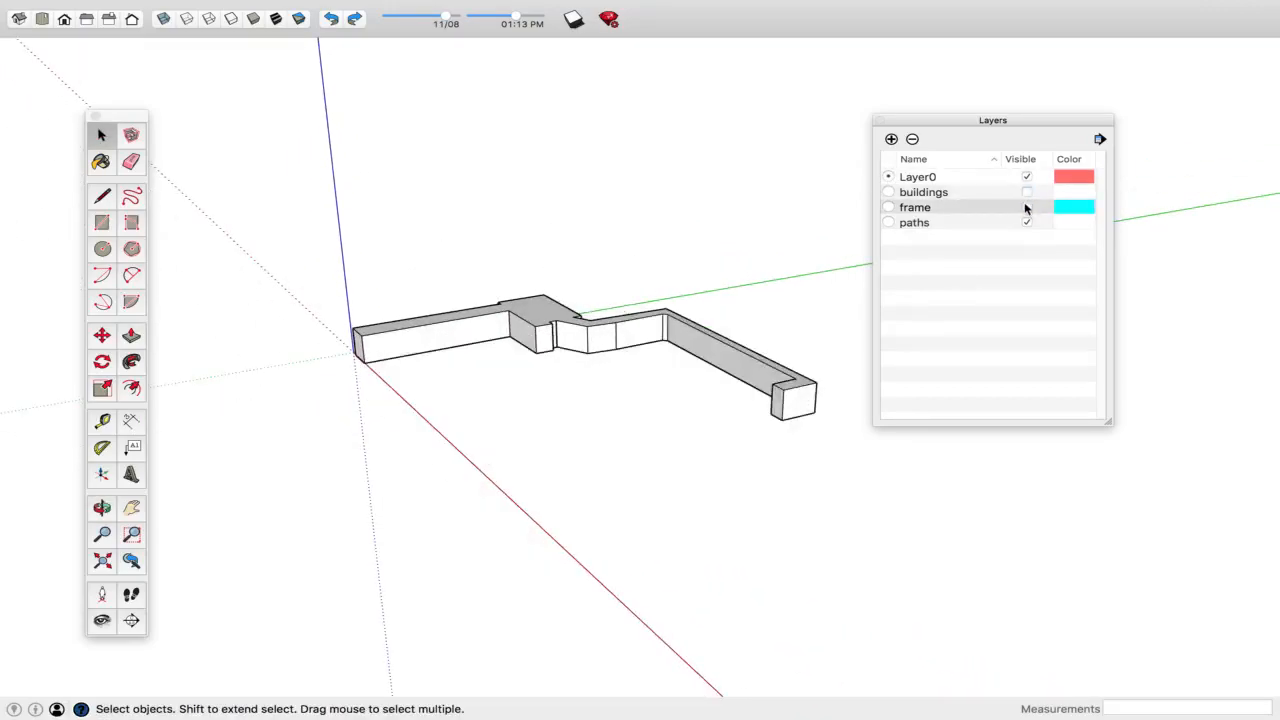
{"action": "left_click", "coordinate": [1027, 222]}
{"action": "left_click", "coordinate": [1027, 222]}
{"action": "left_click", "coordinate": [1027, 207]}
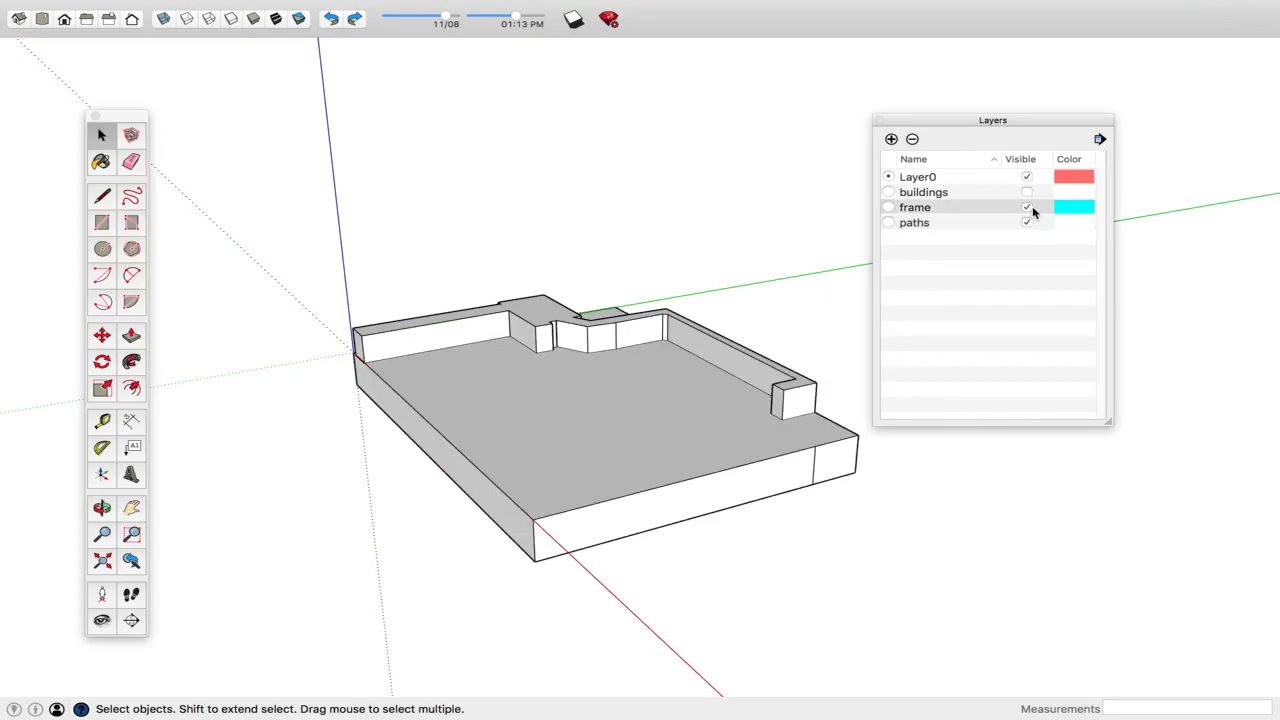
{"action": "left_click", "coordinate": [1026, 192]}
- Open the path group, try to push the path's top face down to the base surface, and leave the group
{"action": "middle_click_drag", "start_coordinate": [490, 281], "coordinate": [425, 443]}
{"action": "double_click", "coordinate": [425, 443]}
{"action": "key", "text": "p"}
{"action": "mouse_move", "coordinate": [414, 443]}
{"action": "left_mouse_down"}
{"action": "mouse_move", "coordinate": [410, 472]}
{"action": "mouse_move", "coordinate": [403, 458]}
{"action": "left_mouse_up"}
{"action": "key", "text": "space"}
{"action": "left_click", "coordinate": [351, 423]}
- Undo the path's flattening, push its top face down to a thin slab above the base, and leave the group
{"action": "scroll", "coordinate": [442, 484], "scroll_direction": "up", "scroll_amount": 10}
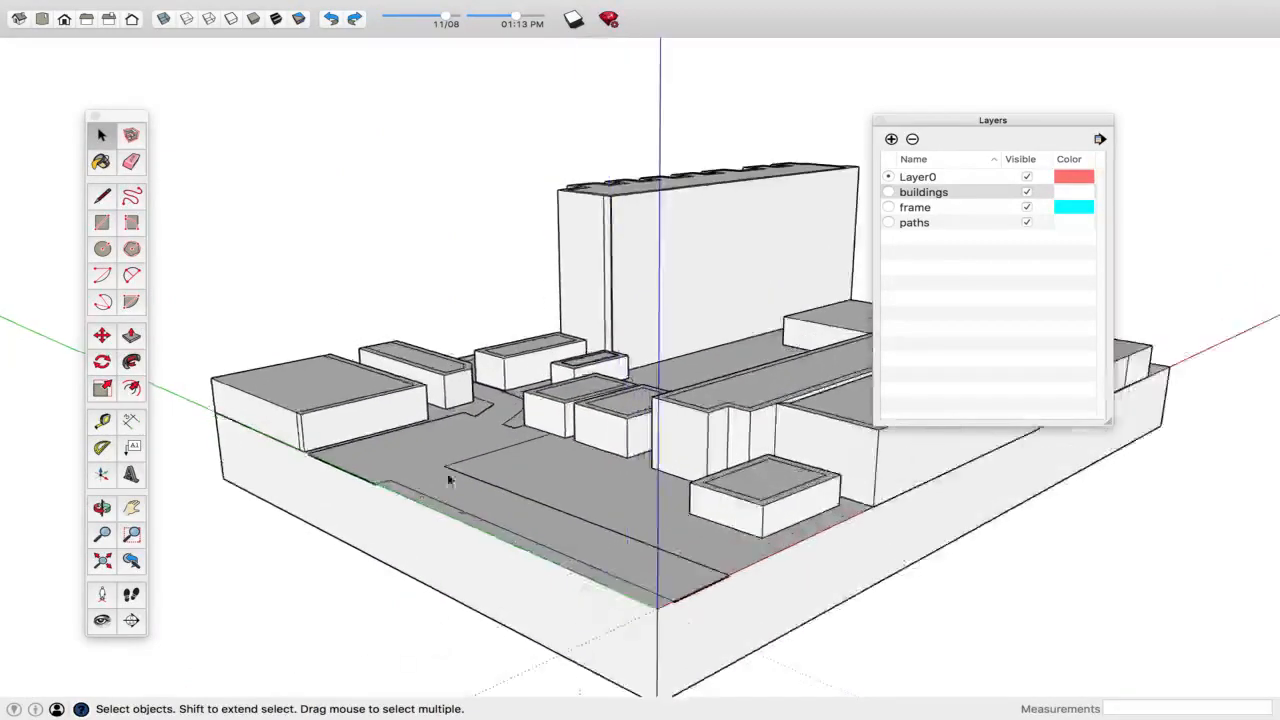
{"action": "double_click", "coordinate": [438, 415]}
{"action": "key", "text": "super+z"}
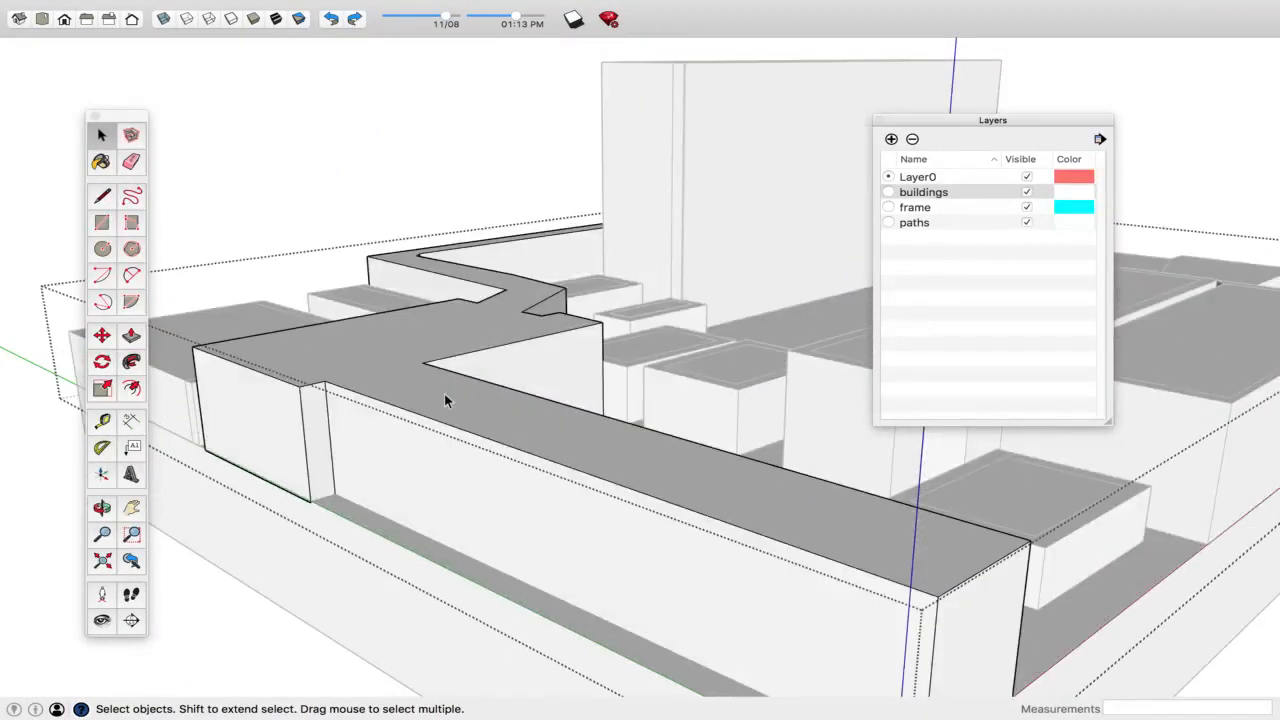
{"action": "key", "text": "p"}
{"action": "left_click_drag", "start_coordinate": [403, 372], "coordinate": [414, 446]}
{"action": "key", "text": "space"}
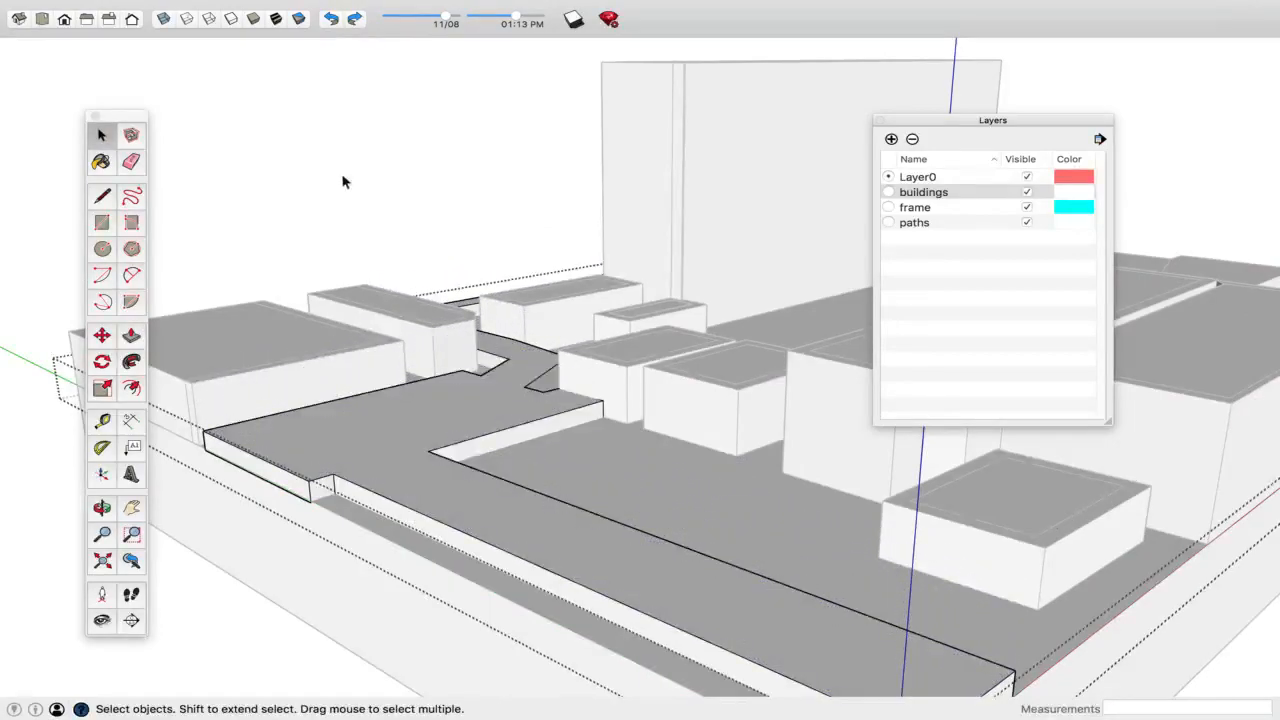
{"action": "left_click", "coordinate": [354, 203]}
- Add a new layer named "intersect lines"
{"action": "scroll", "coordinate": [503, 368], "scroll_direction": "down", "scroll_amount": 3}
{"action": "scroll", "coordinate": [611, 443], "scroll_direction": "up", "scroll_amount": 10}
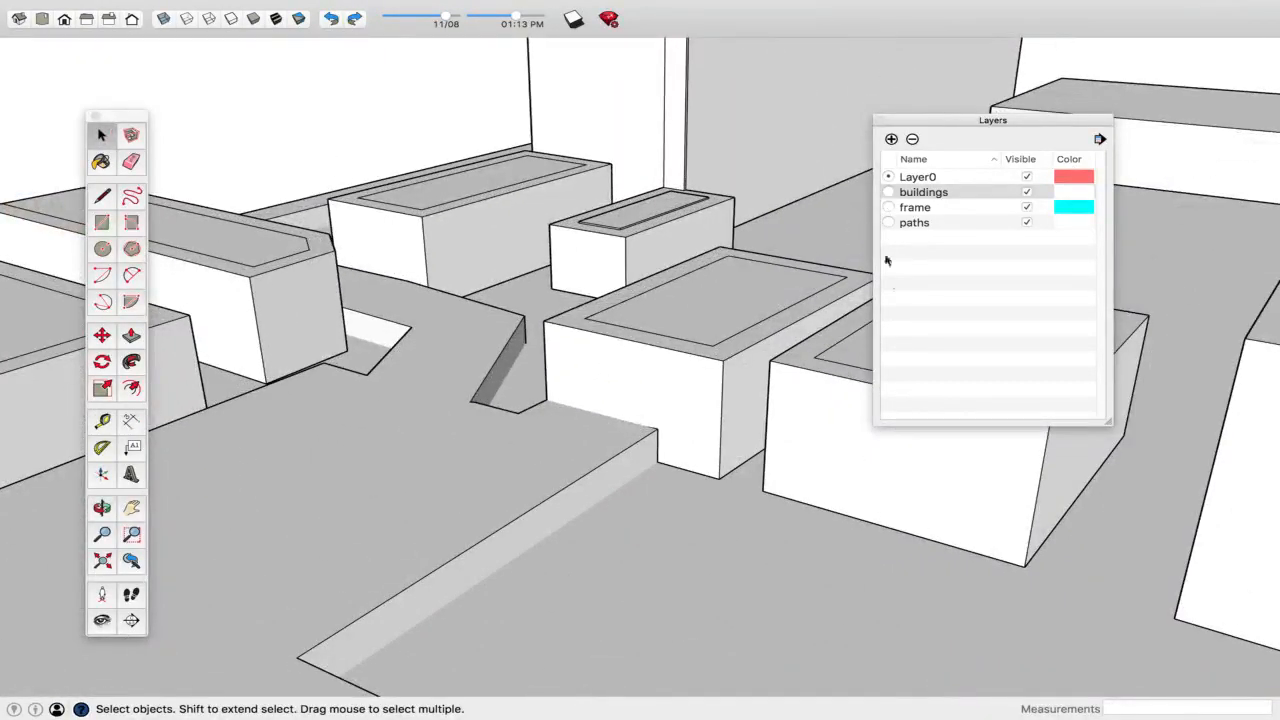
{"action": "left_click", "coordinate": [892, 140]}
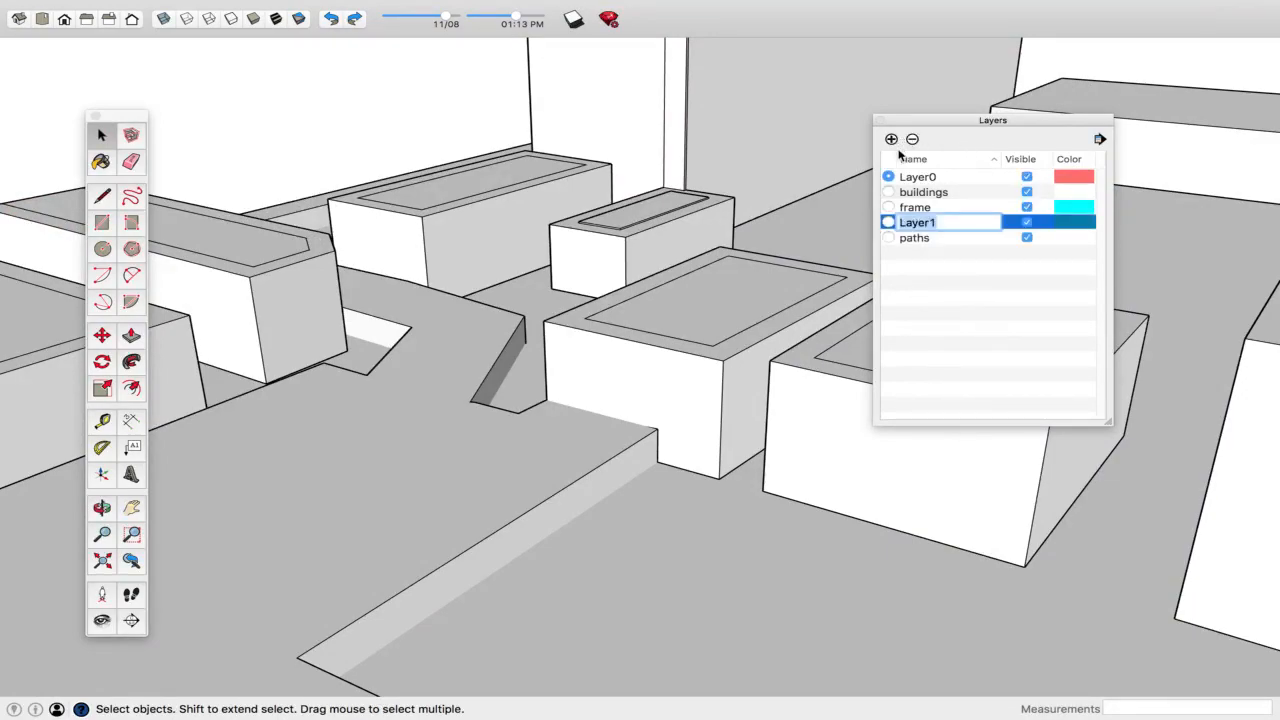
{"action": "type", "text": "intersect lines"}
{"action": "key", "text": "Return"}
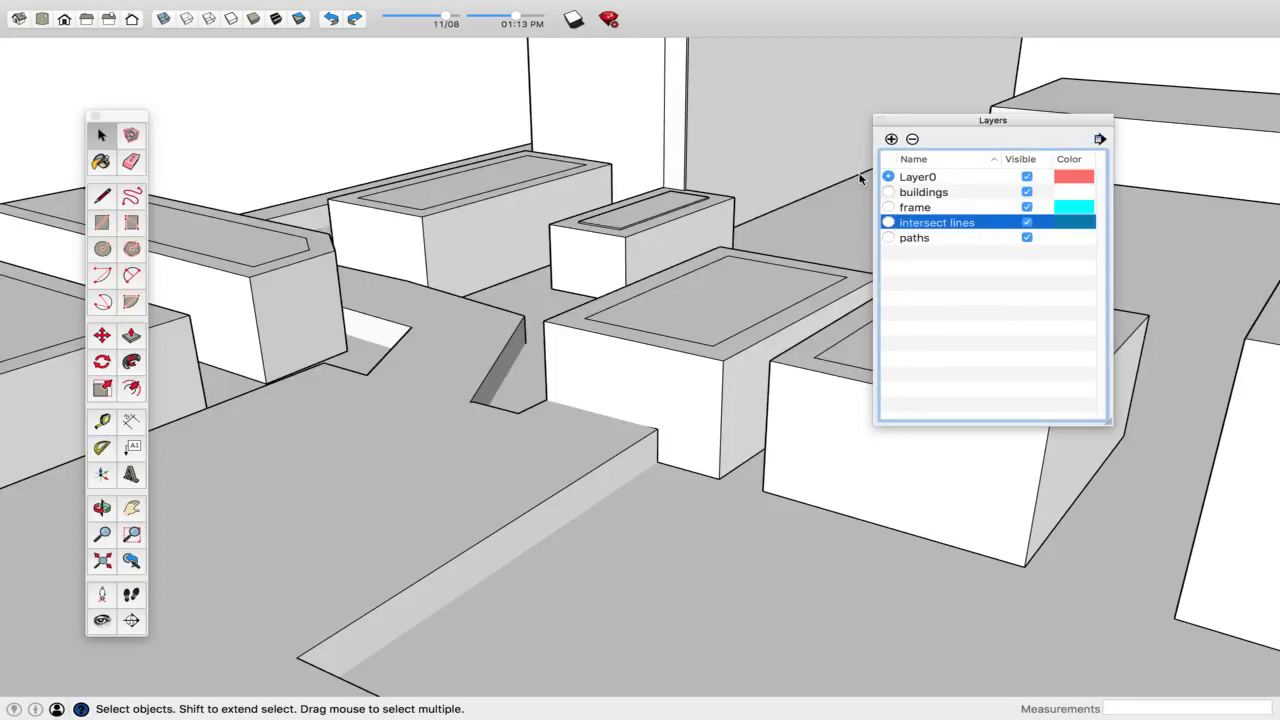
- Make "intersect lines" the active layer and intersect the buildings group's faces with the model
{"action": "right_click", "coordinate": [620, 388]}
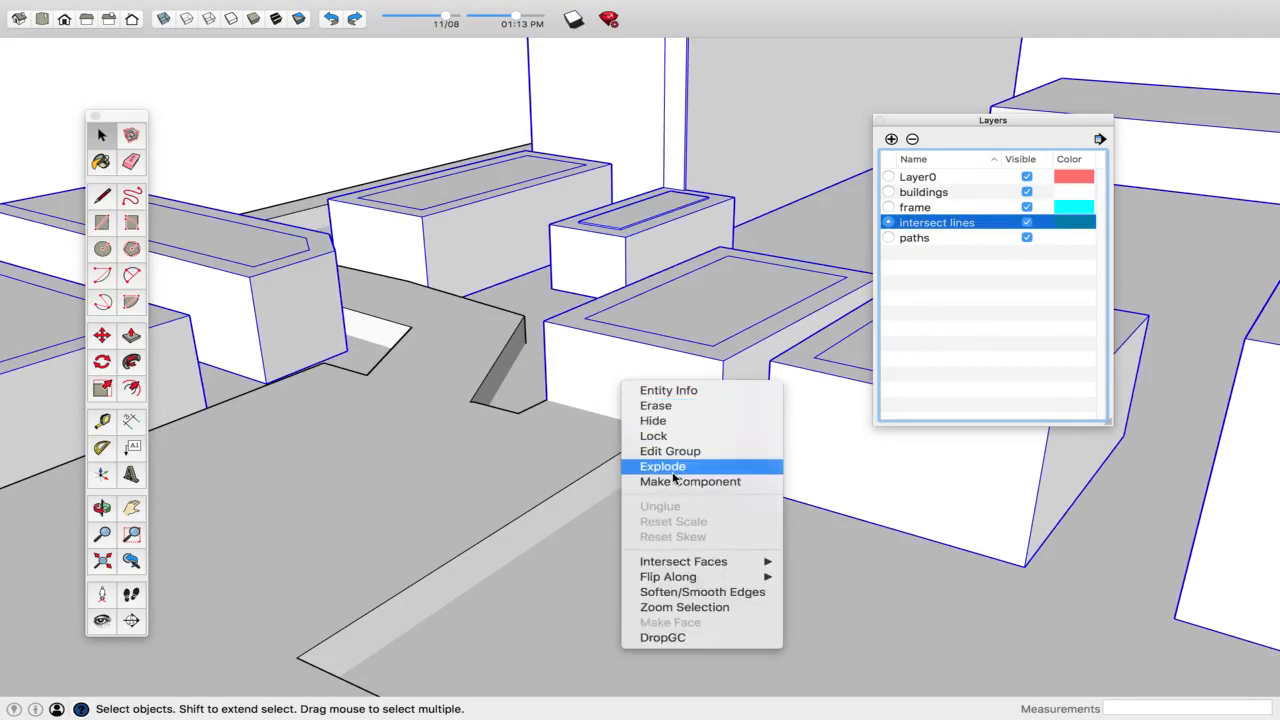
{"action": "mouse_move", "coordinate": [720, 563]}
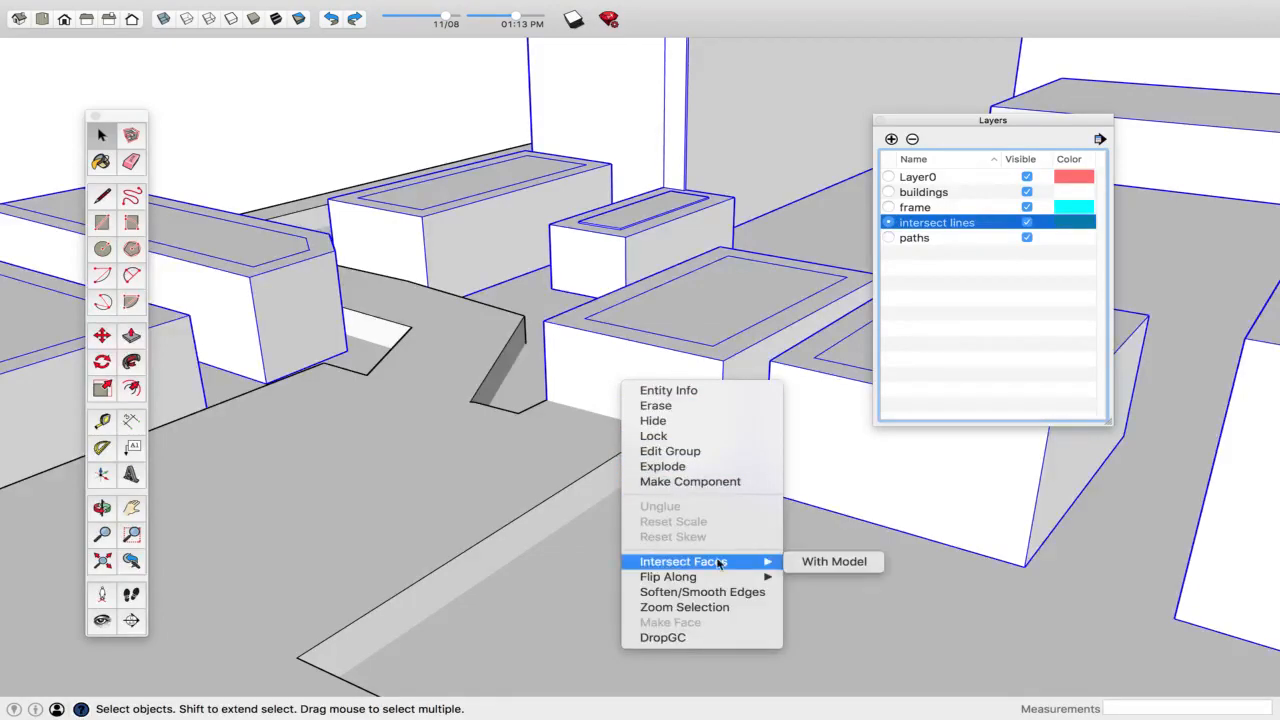
{"action": "left_click", "coordinate": [818, 564]}
- Intersect the path group's faces with the model
{"action": "middle_click_drag", "start_coordinate": [700, 450], "coordinate": [438, 316]}
{"action": "left_click", "coordinate": [623, 258]}
{"action": "right_click", "coordinate": [623, 257]}
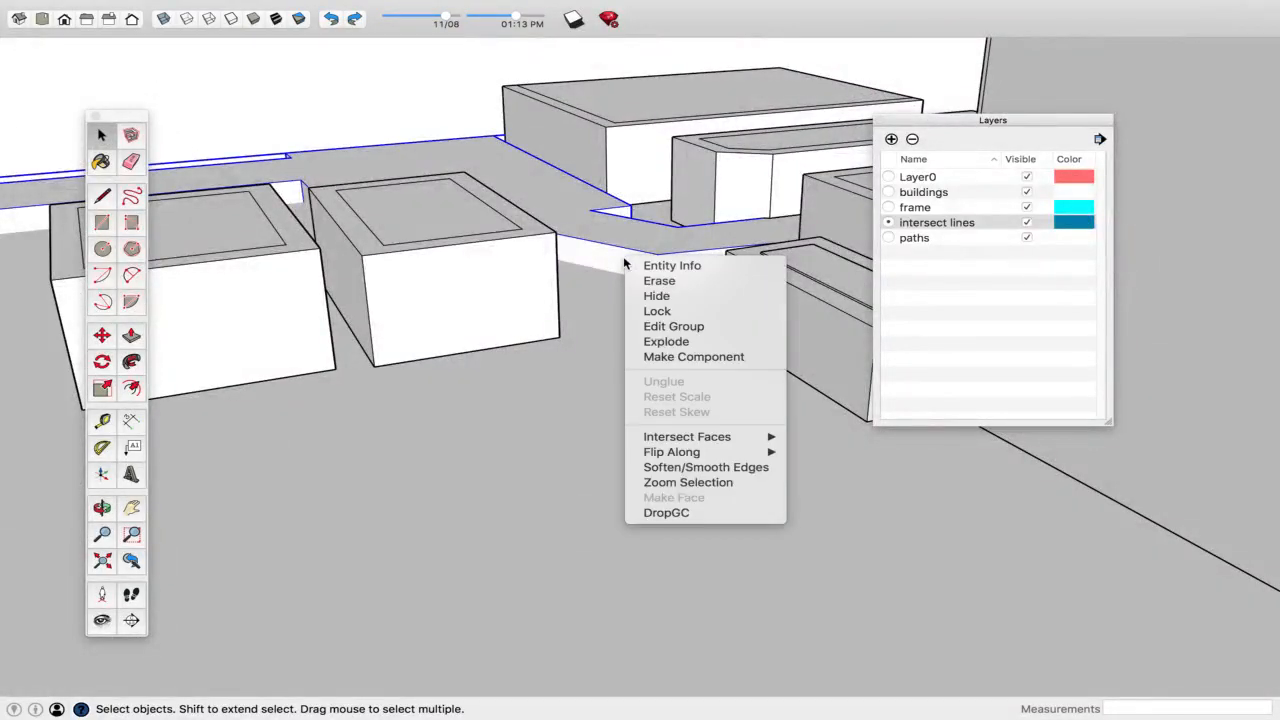
{"action": "mouse_move", "coordinate": [690, 437]}
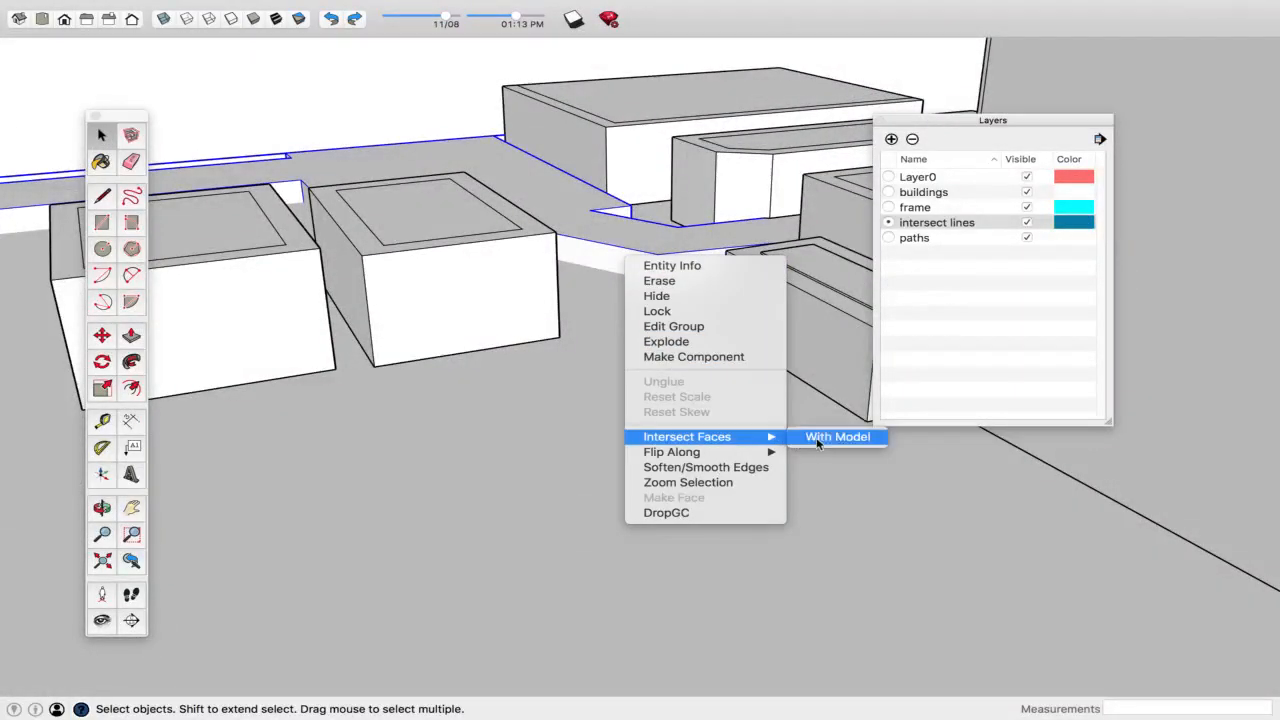
{"action": "left_click", "coordinate": [816, 437]}
- Make Layer0 the active layer and toggle the intersect lines, buildings, frame and paths layers until all four are hidden
{"action": "mouse_move", "coordinate": [669, 375]}
{"action": "middle_mouse_down"}
{"action": "mouse_move", "coordinate": [633, 313]}
{"action": "mouse_move", "coordinate": [423, 394]}
{"action": "mouse_move", "coordinate": [671, 368]}
{"action": "middle_mouse_up"}
{"action": "scroll", "coordinate": [508, 226], "scroll_direction": "down", "scroll_amount": 5}
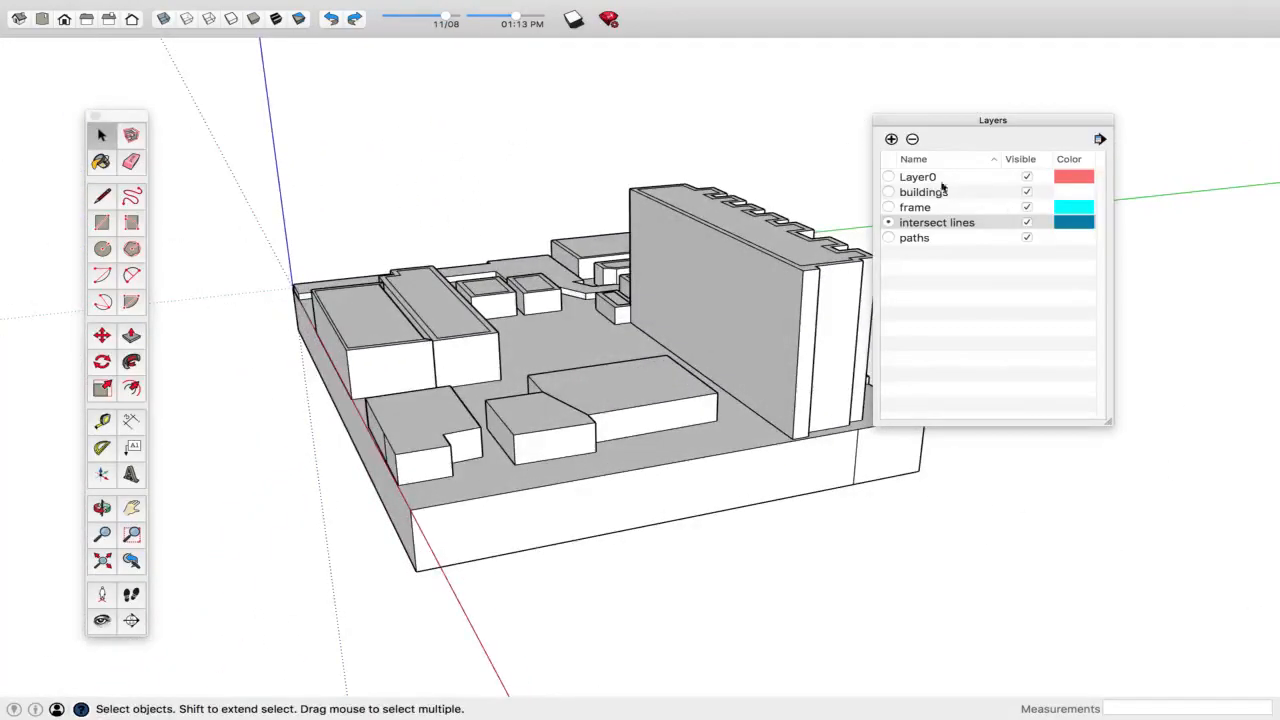
{"action": "left_click", "coordinate": [888, 177]}
{"action": "left_click", "coordinate": [1027, 223]}
{"action": "left_click", "coordinate": [1027, 192]}
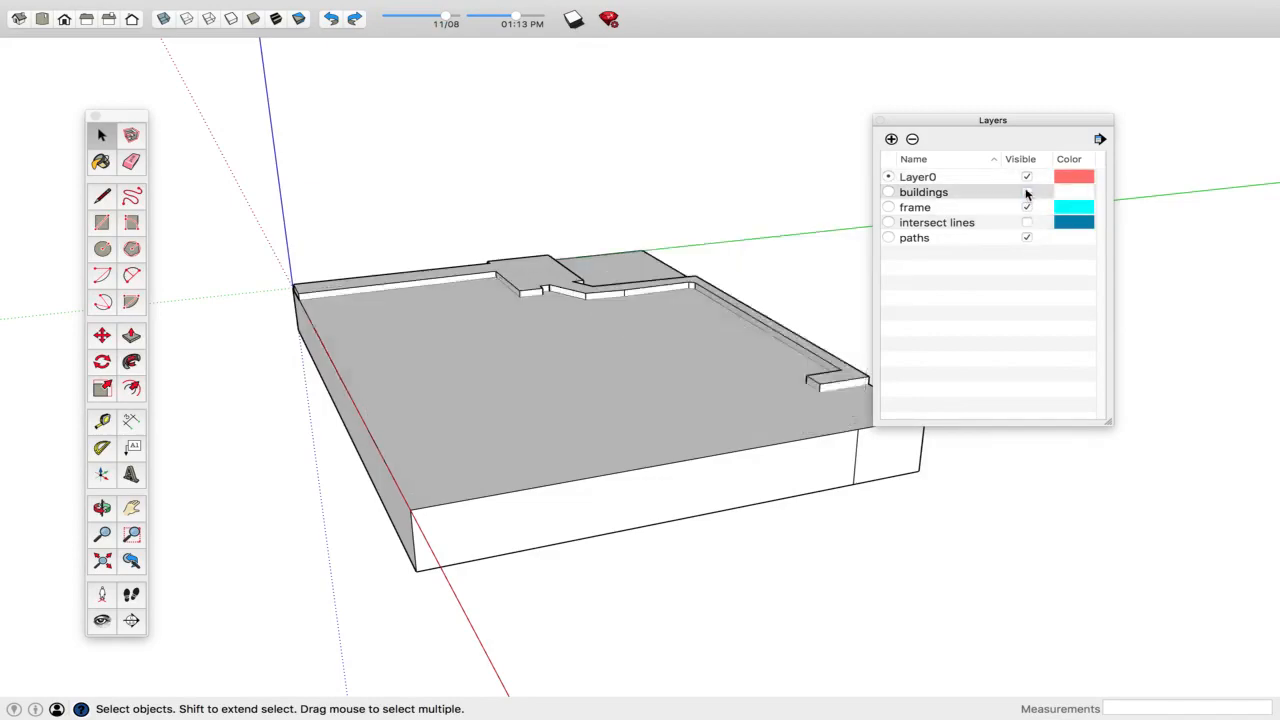
{"action": "left_click", "coordinate": [1027, 207]}
{"action": "left_click", "coordinate": [1027, 238]}
{"action": "left_click", "coordinate": [1027, 238]}
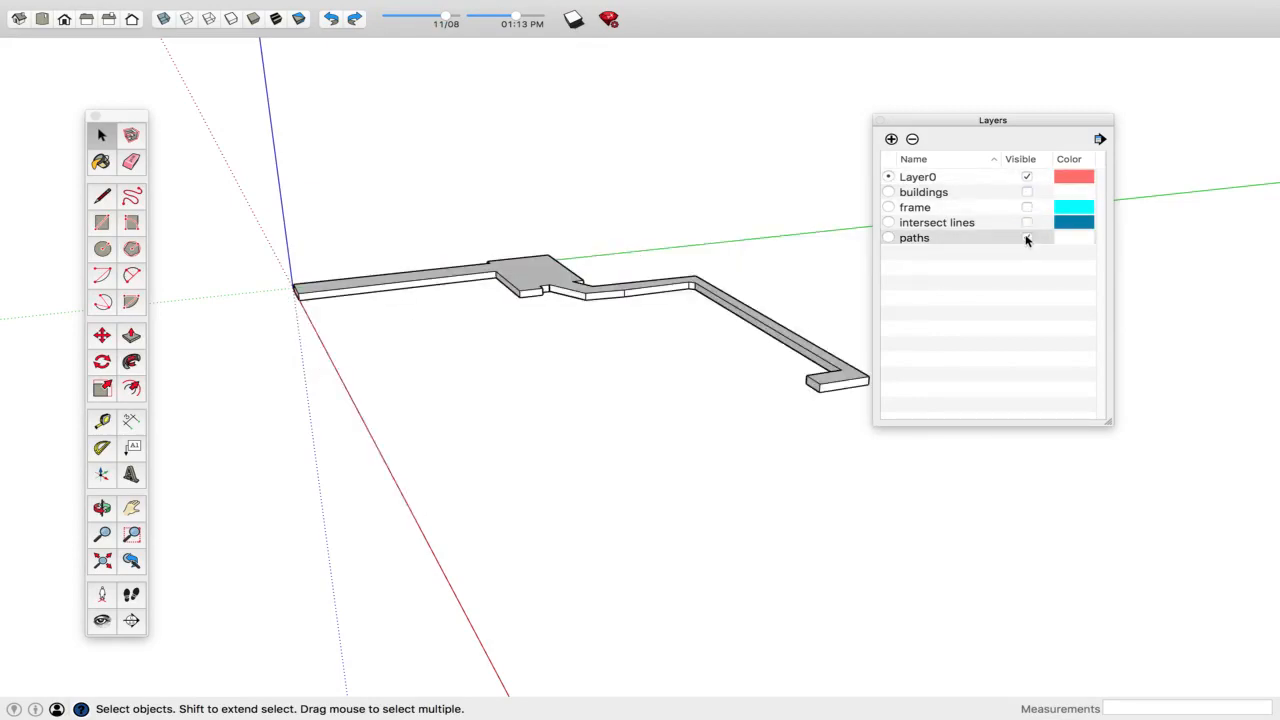
{"action": "left_click", "coordinate": [1027, 238]}
{"action": "left_click", "coordinate": [1027, 207]}
{"action": "left_click", "coordinate": [1027, 207]}
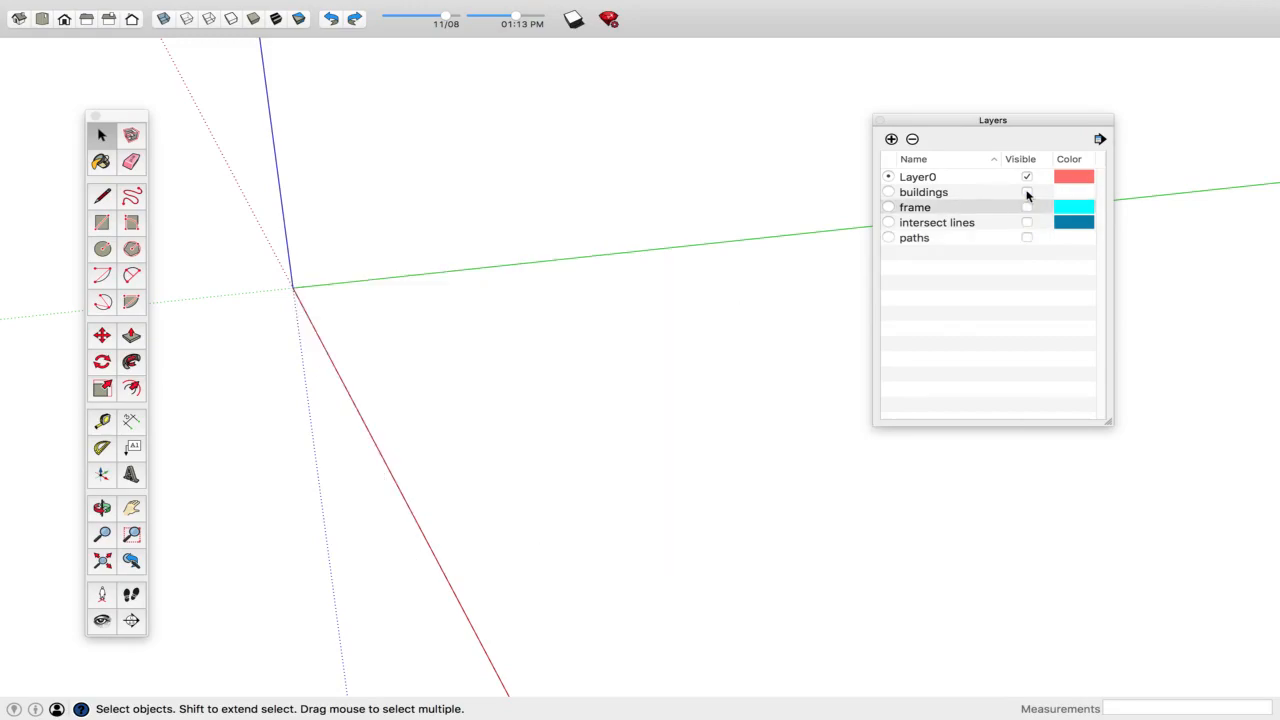
{"action": "left_click", "coordinate": [1027, 192]}
{"action": "left_click", "coordinate": [1027, 192]}
- Show the intersect lines layer on its own and examine the generated intersection edges
{"action": "left_click", "coordinate": [1027, 222]}
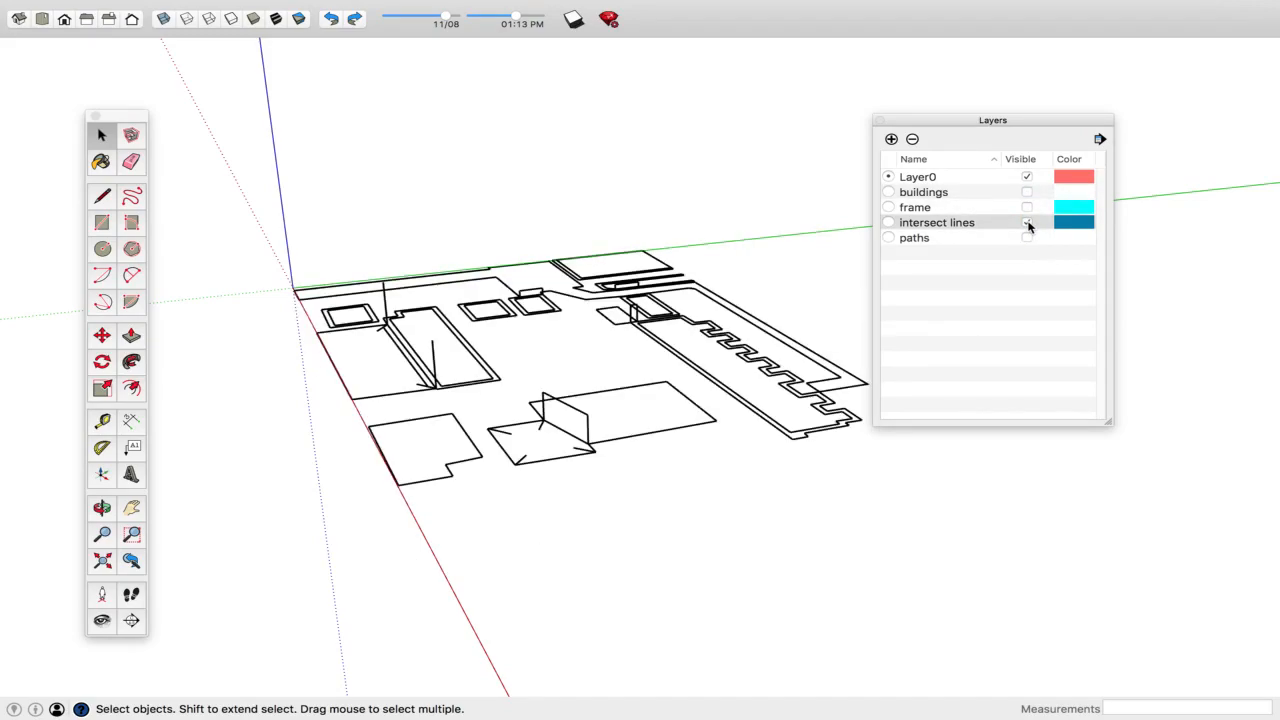
{"action": "scroll", "coordinate": [588, 290], "scroll_direction": "up", "scroll_amount": 5}
{"action": "scroll", "coordinate": [660, 305], "scroll_direction": "down", "scroll_amount": 5}
{"action": "middle_click_drag", "start_coordinate": [650, 335], "coordinate": [675, 305]}
{"action": "scroll", "coordinate": [645, 284], "scroll_direction": "down", "scroll_amount": 4}
{"action": "scroll", "coordinate": [657, 280], "scroll_direction": "up", "scroll_amount": 5}
{"action": "scroll", "coordinate": [655, 288], "scroll_direction": "up", "scroll_amount": 3}
{"action": "scroll", "coordinate": [648, 298], "scroll_direction": "down", "scroll_amount": 5}
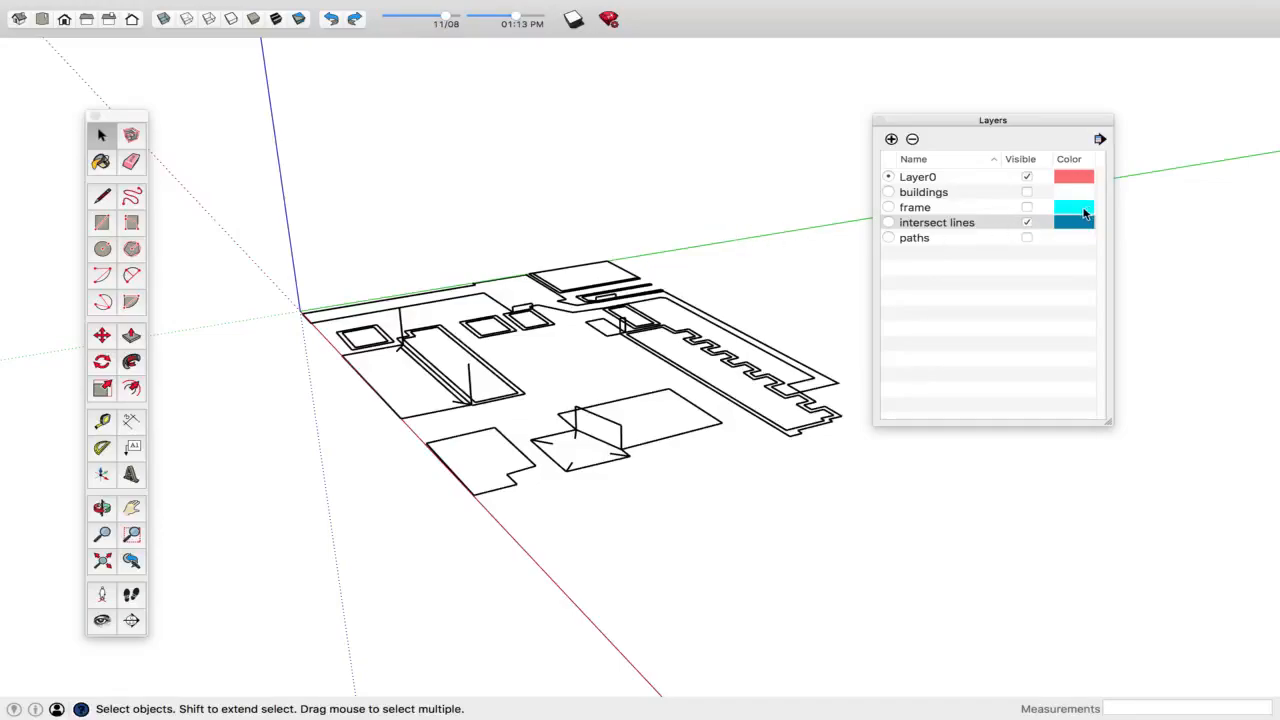
- Turn the frame, buildings and paths layers back on together with the intersect lines layer
{"action": "left_click", "coordinate": [1026, 223]}
{"action": "left_click", "coordinate": [1026, 207]}
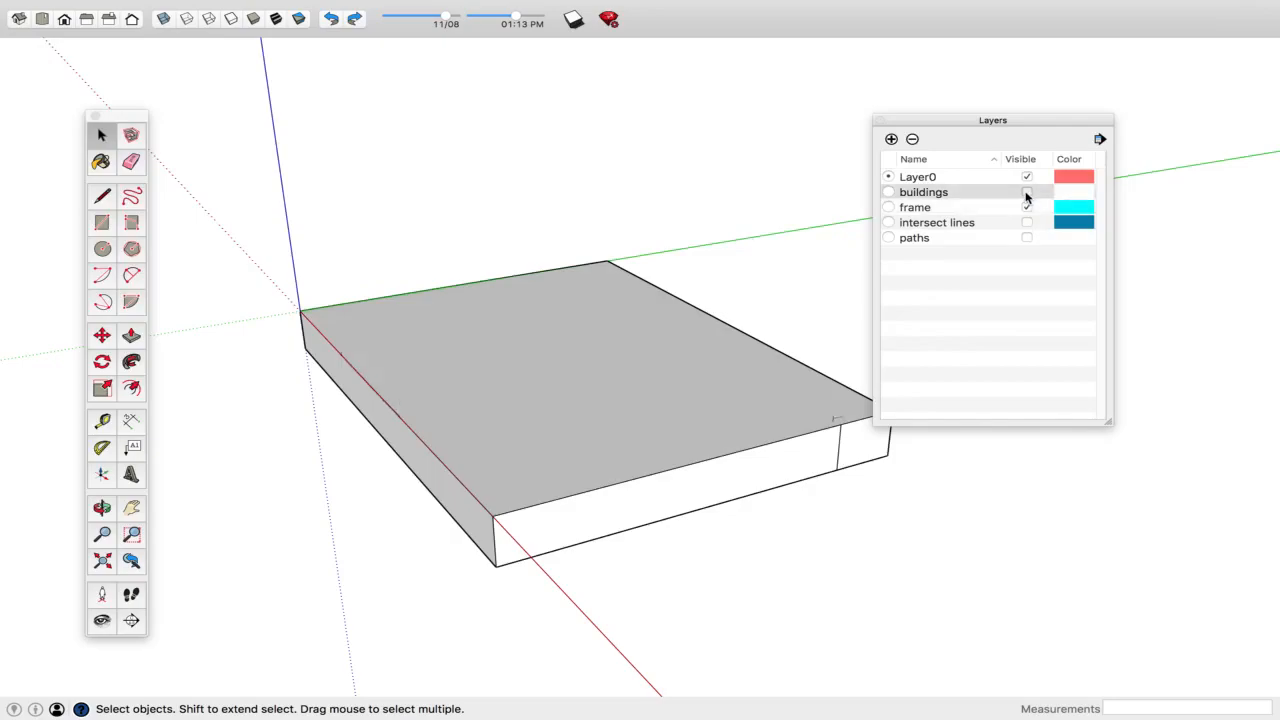
{"action": "left_click", "coordinate": [1026, 192]}
{"action": "left_click", "coordinate": [1026, 237]}
{"action": "left_click", "coordinate": [1026, 222]}
- Compare the path's base edges with the intersect lines layer on and off, and leave that layer hidden
{"action": "scroll", "coordinate": [560, 292], "scroll_direction": "up", "scroll_amount": 10}
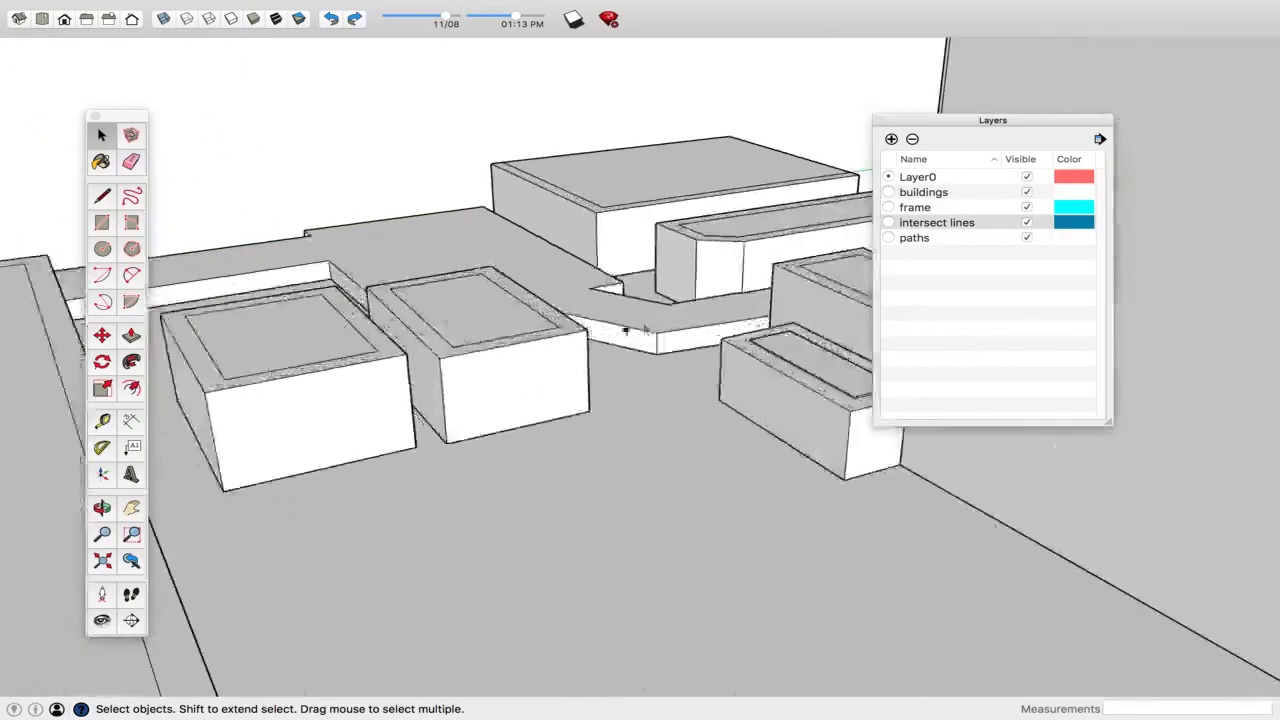
{"action": "middle_click_drag", "start_coordinate": [666, 377], "coordinate": [588, 352]}
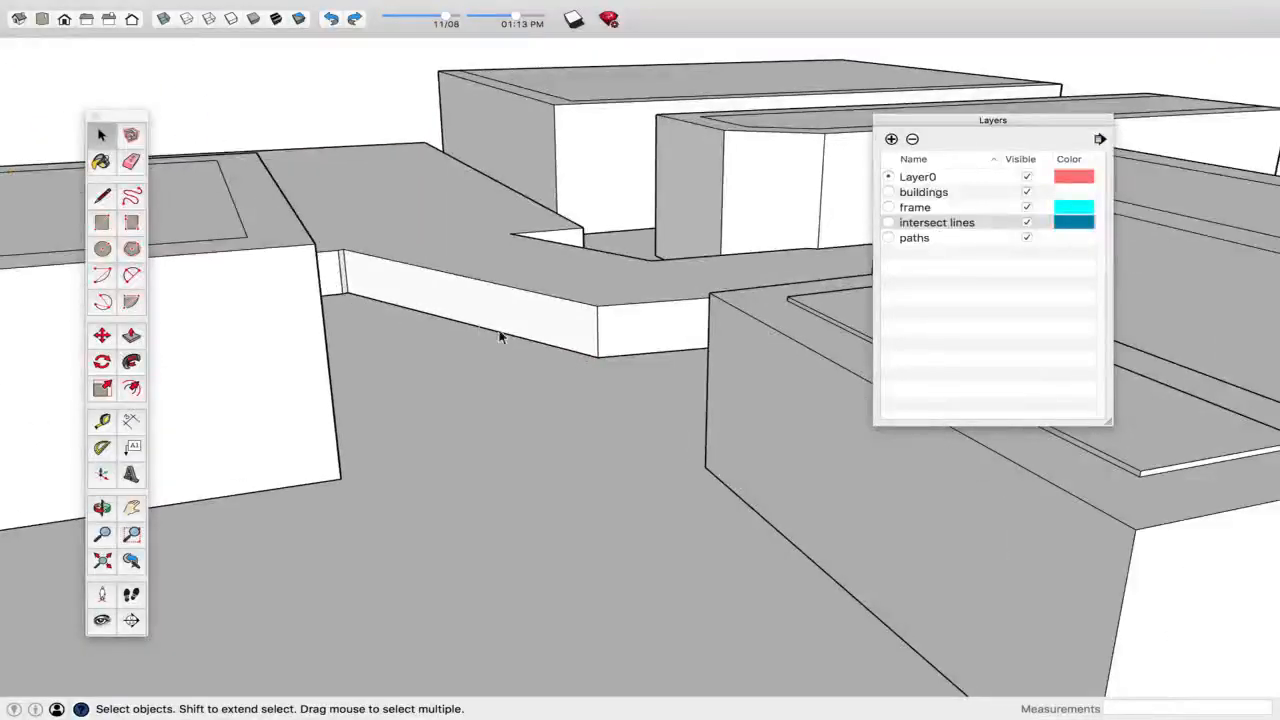
{"action": "left_click", "coordinate": [1026, 222]}
{"action": "left_click", "coordinate": [1026, 222]}
{"action": "left_click", "coordinate": [1027, 222]}
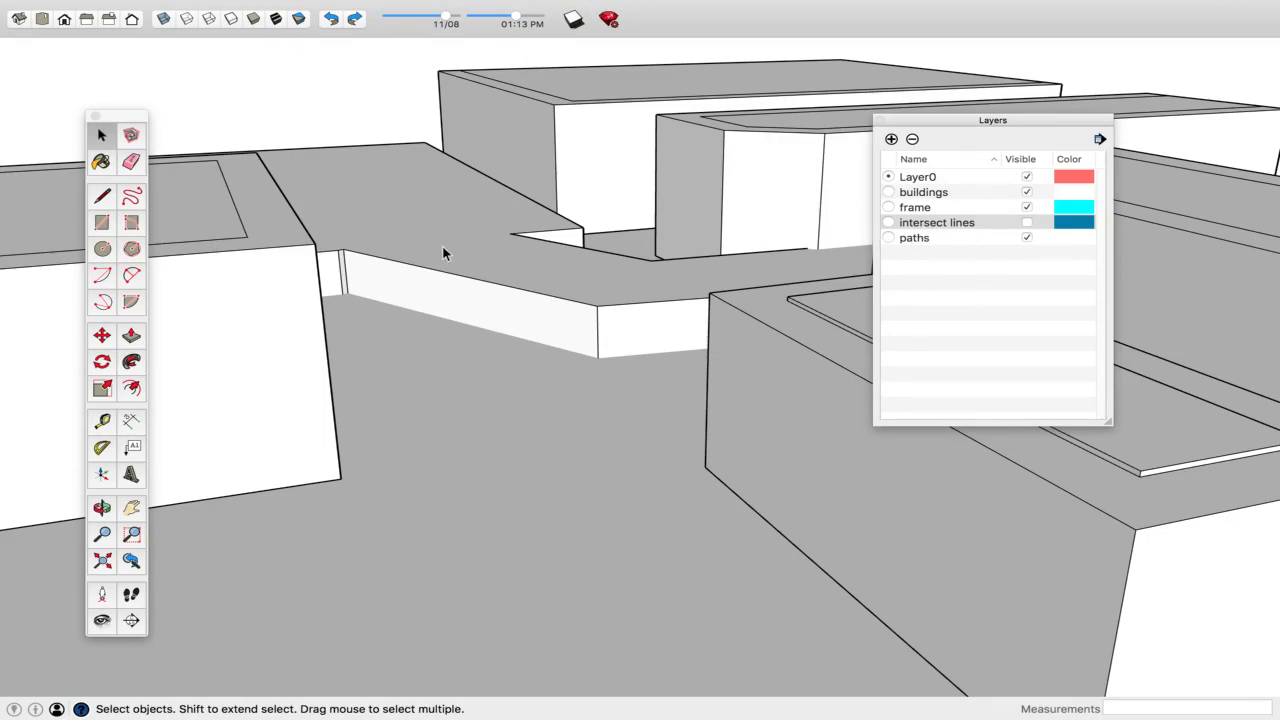
- Examine the whole site model from several angles, checking the buildings, paths and frame against one another
{"action": "scroll", "coordinate": [443, 248], "scroll_direction": "down", "scroll_amount": 15}
{"action": "mouse_move", "coordinate": [402, 314]}
{"action": "middle_mouse_down"}
{"action": "mouse_move", "coordinate": [658, 360]}
{"action": "mouse_move", "coordinate": [401, 324]}
{"action": "middle_mouse_up"}
{"action": "scroll", "coordinate": [667, 345], "scroll_direction": "down", "scroll_amount": 5}
{"action": "mouse_move", "coordinate": [792, 279]}
{"action": "middle_mouse_down"}
{"action": "mouse_move", "coordinate": [634, 283]}
{"action": "mouse_move", "coordinate": [489, 337]}
{"action": "mouse_move", "coordinate": [86, 289]}
{"action": "middle_mouse_up"}
{"action": "mouse_move", "coordinate": [635, 375]}
{"action": "middle_mouse_down"}
{"action": "mouse_move", "coordinate": [517, 369]}
{"action": "mouse_move", "coordinate": [270, 400]}
{"action": "mouse_move", "coordinate": [728, 404]}
{"action": "mouse_move", "coordinate": [662, 432]}
{"action": "middle_mouse_up"}
{"action": "middle_click_drag", "start_coordinate": [738, 402], "coordinate": [500, 356], "text": "shift"}
{"action": "scroll", "coordinate": [427, 353], "scroll_direction": "up", "scroll_amount": 5}
{"action": "scroll", "coordinate": [427, 353], "scroll_direction": "up", "scroll_amount": 5}
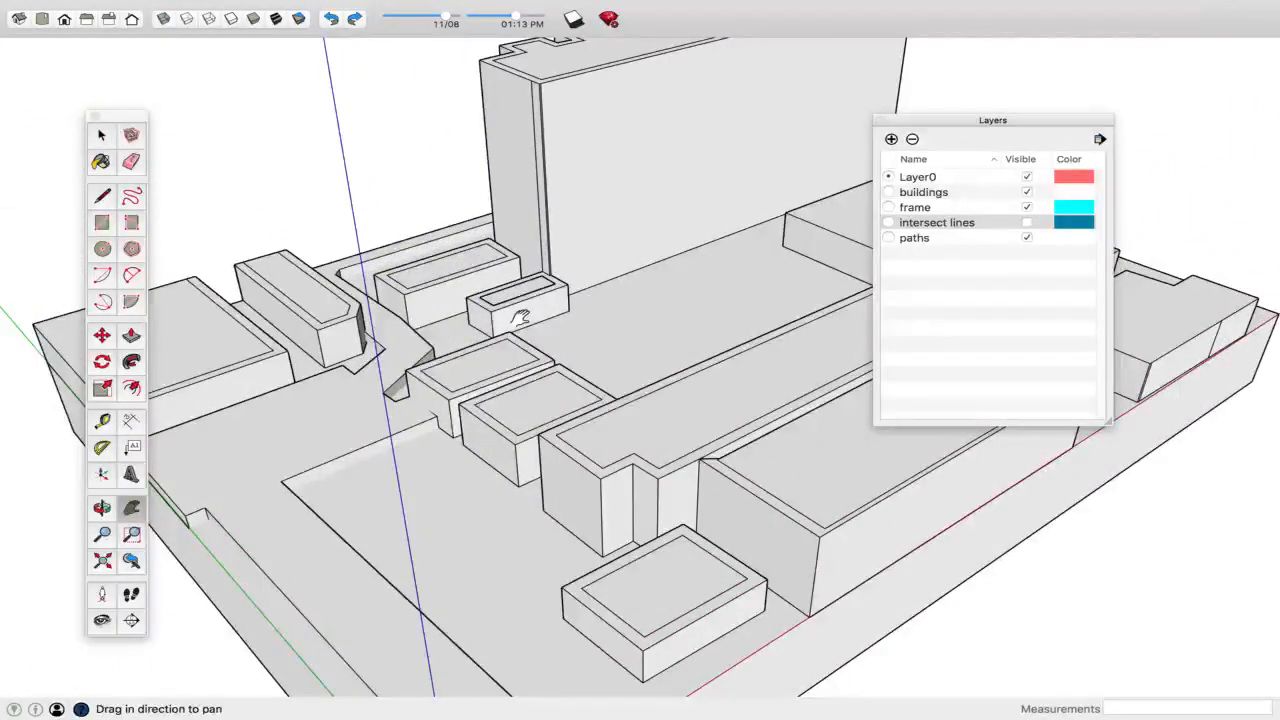
{"action": "scroll", "coordinate": [520, 318], "scroll_direction": "down", "scroll_amount": 5}
{"action": "scroll", "coordinate": [594, 309], "scroll_direction": "down", "scroll_amount": 3}
{"action": "middle_click_drag", "start_coordinate": [700, 331], "coordinate": [623, 312]}
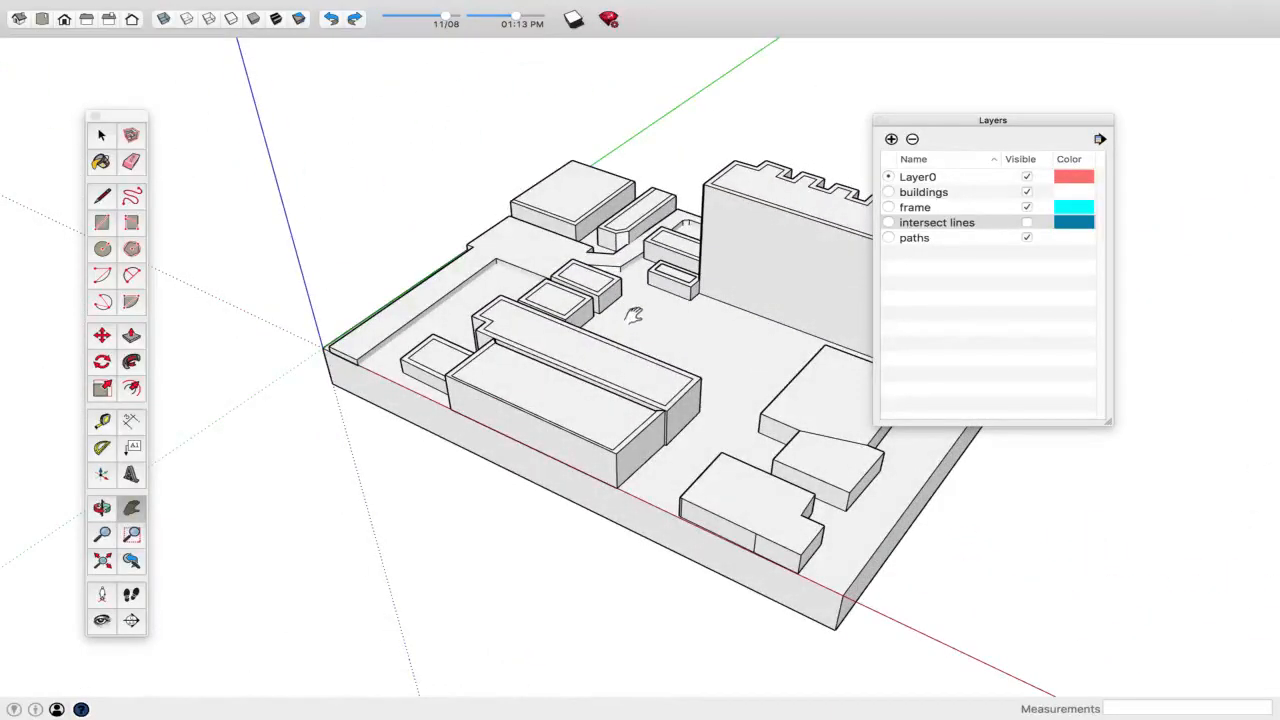
{"action": "middle_click_drag", "start_coordinate": [780, 421], "coordinate": [376, 298]}
{"action": "scroll", "coordinate": [700, 378], "scroll_direction": "up", "scroll_amount": 5}
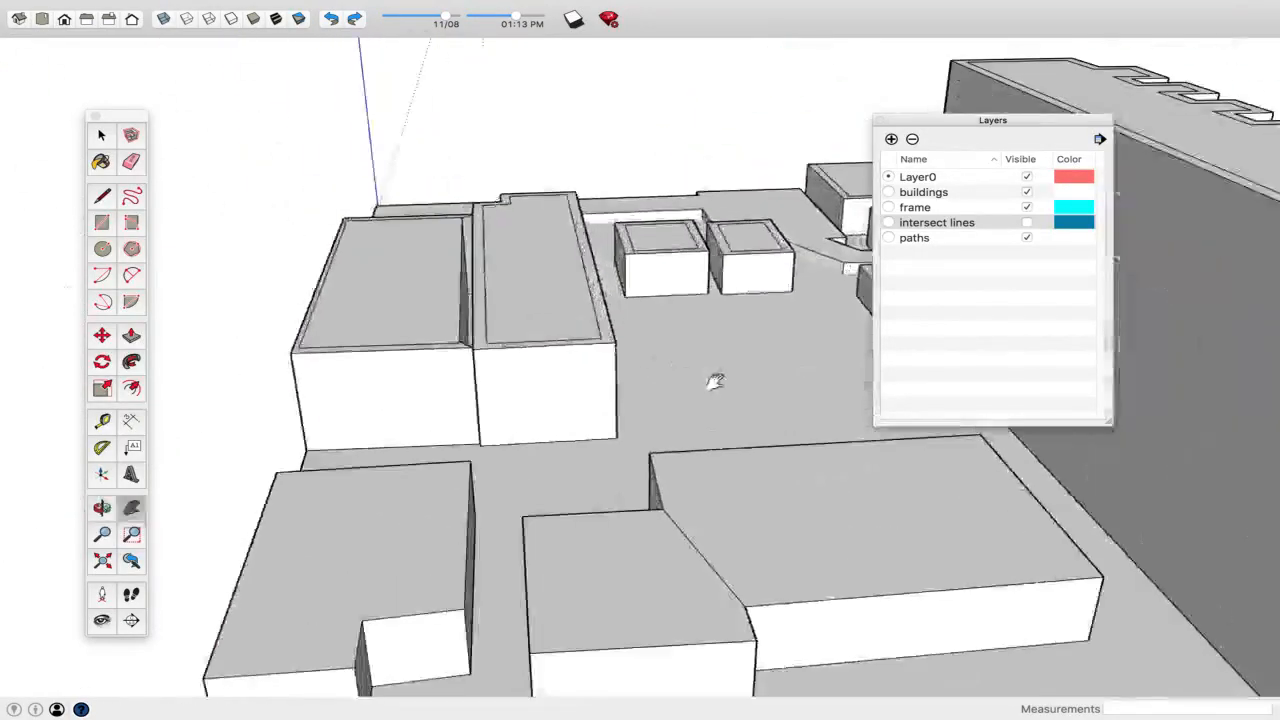
{"action": "middle_click_drag", "start_coordinate": [717, 380], "coordinate": [578, 283]}
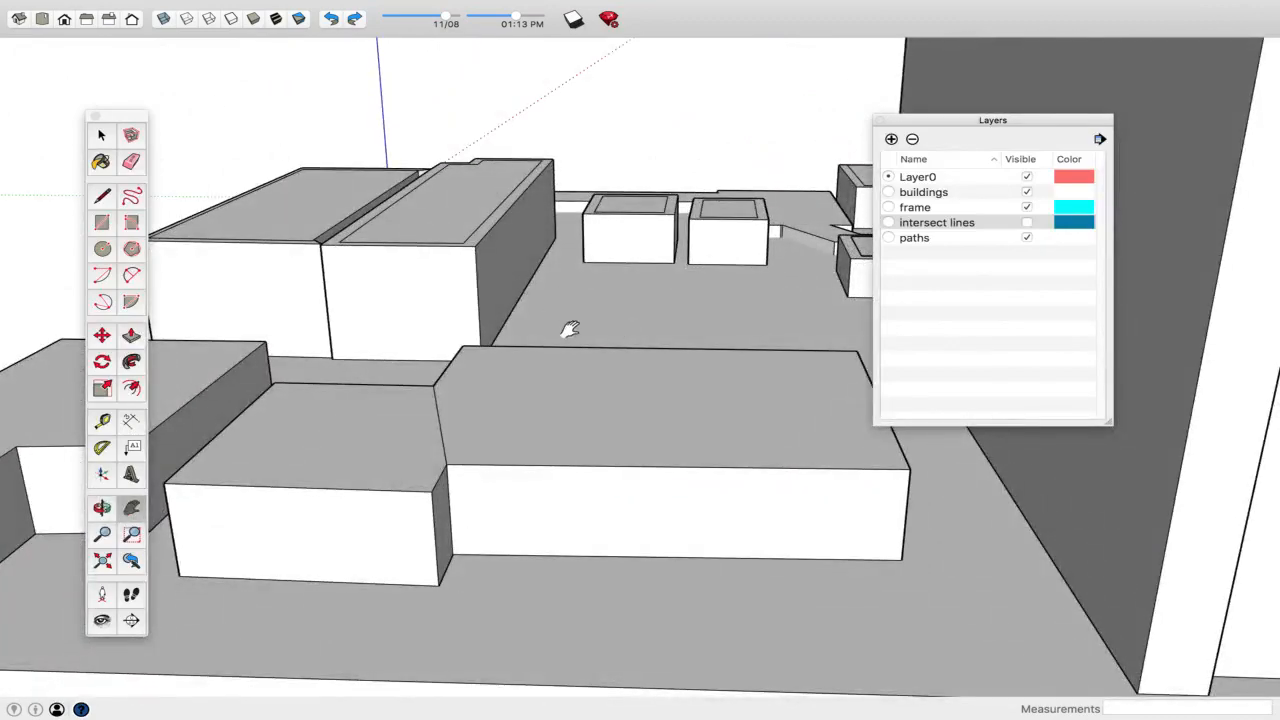
{"action": "mouse_move", "coordinate": [718, 712]}
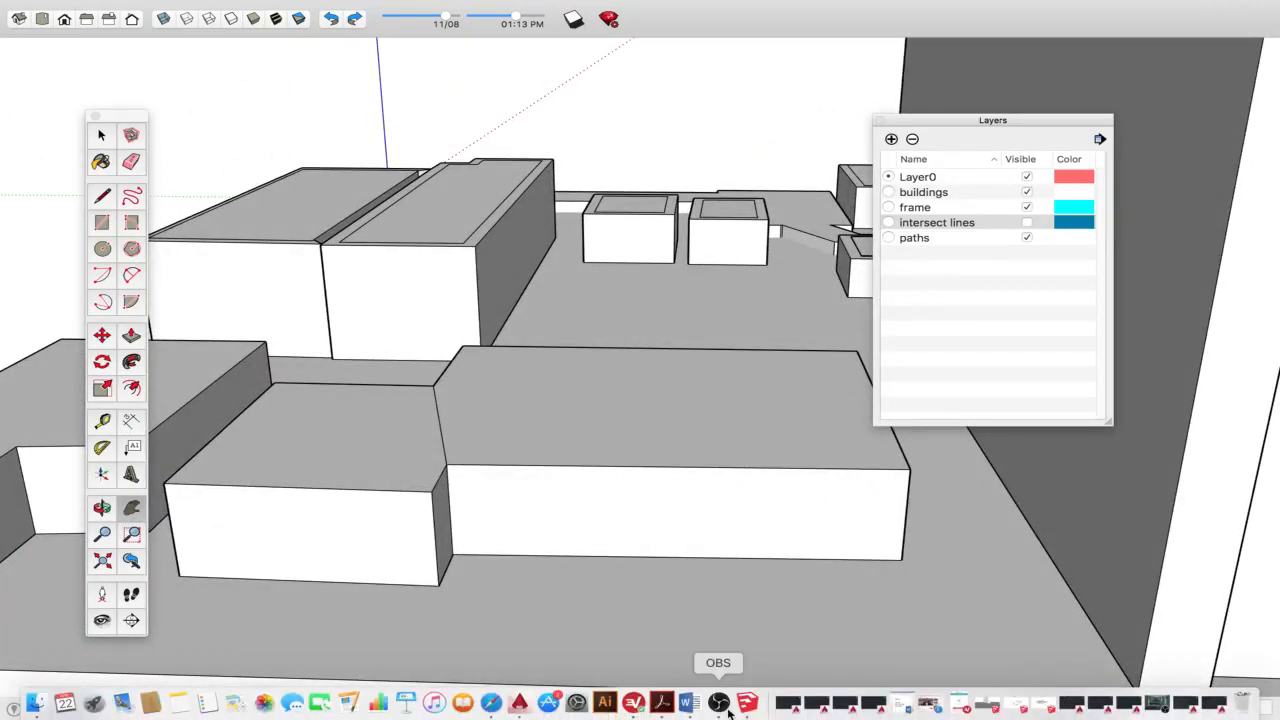
{"action": "scroll", "coordinate": [645, 330], "scroll_direction": "down", "scroll_amount": 8}
{"action": "middle_click_drag", "start_coordinate": [583, 336], "coordinate": [878, 388]}
{"action": "middle_click_drag", "start_coordinate": [563, 341], "coordinate": [920, 283]}
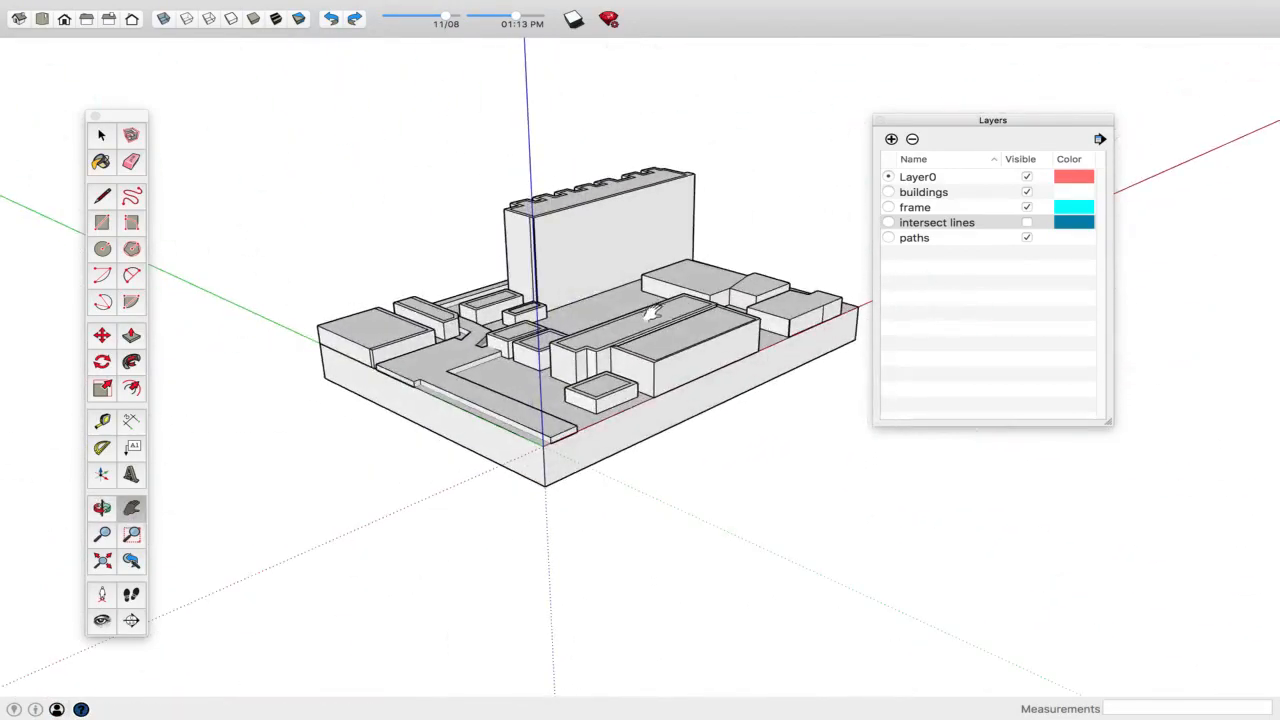
{"action": "middle_click_drag", "start_coordinate": [651, 312], "coordinate": [589, 366]}
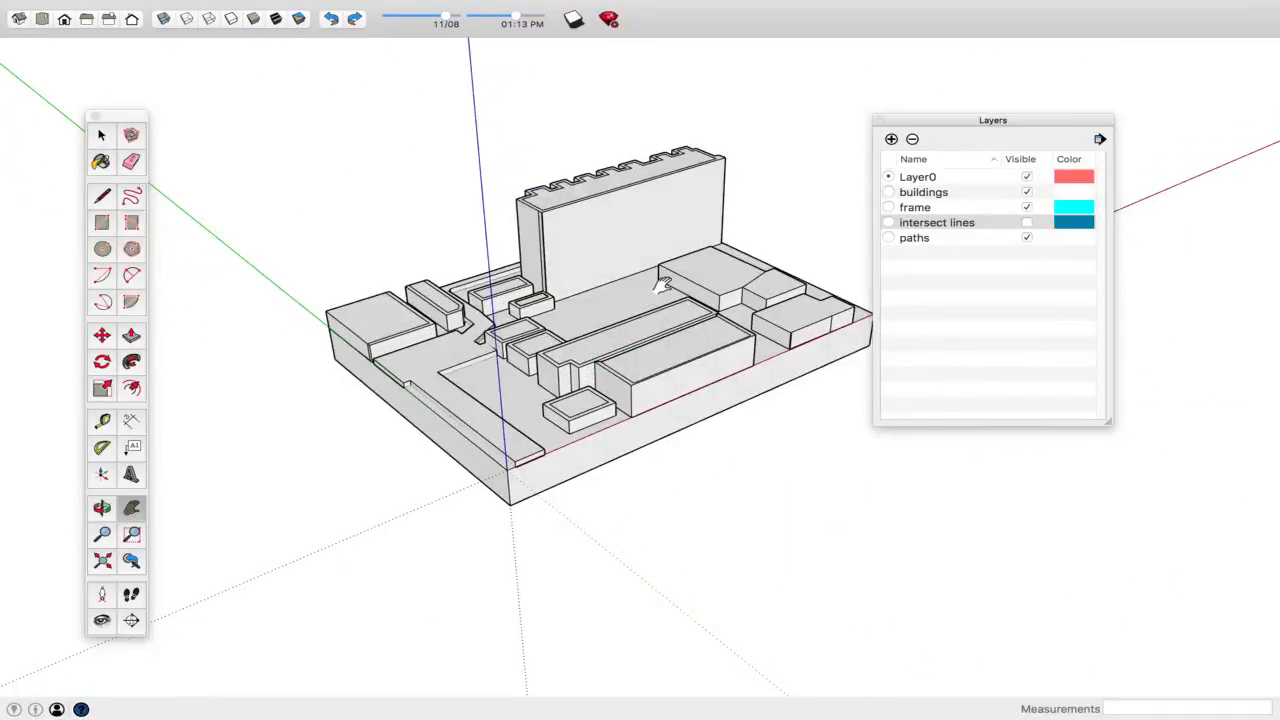
{"action": "scroll", "coordinate": [660, 285], "scroll_direction": "down", "scroll_amount": 2}
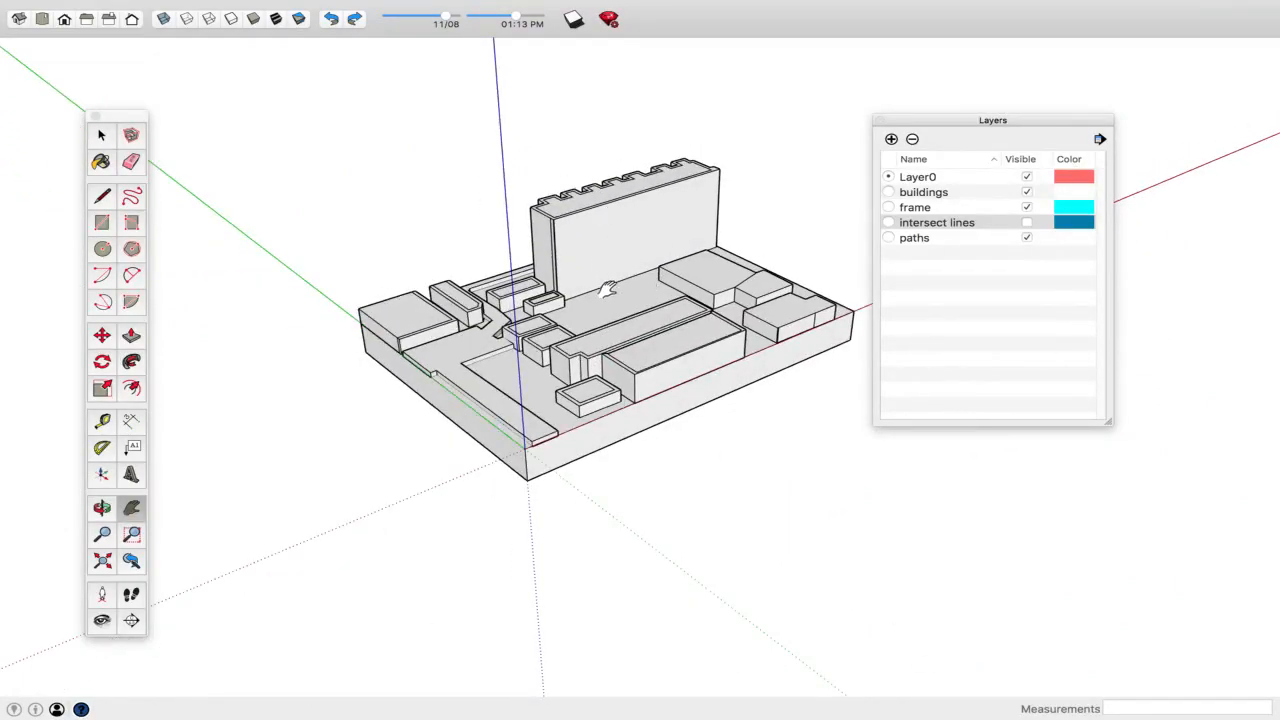
{"action": "scroll", "coordinate": [608, 292], "scroll_direction": "up", "scroll_amount": 3}
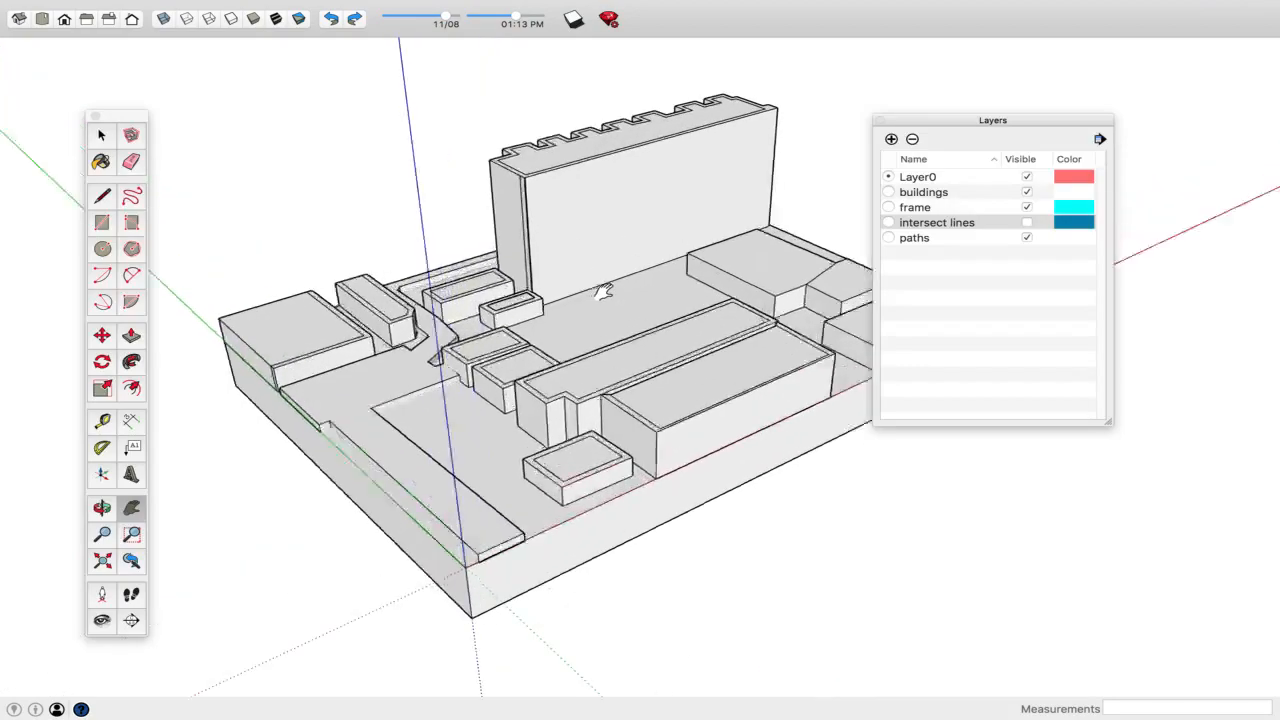
{"action": "scroll", "coordinate": [553, 323], "scroll_direction": "up", "scroll_amount": 3}
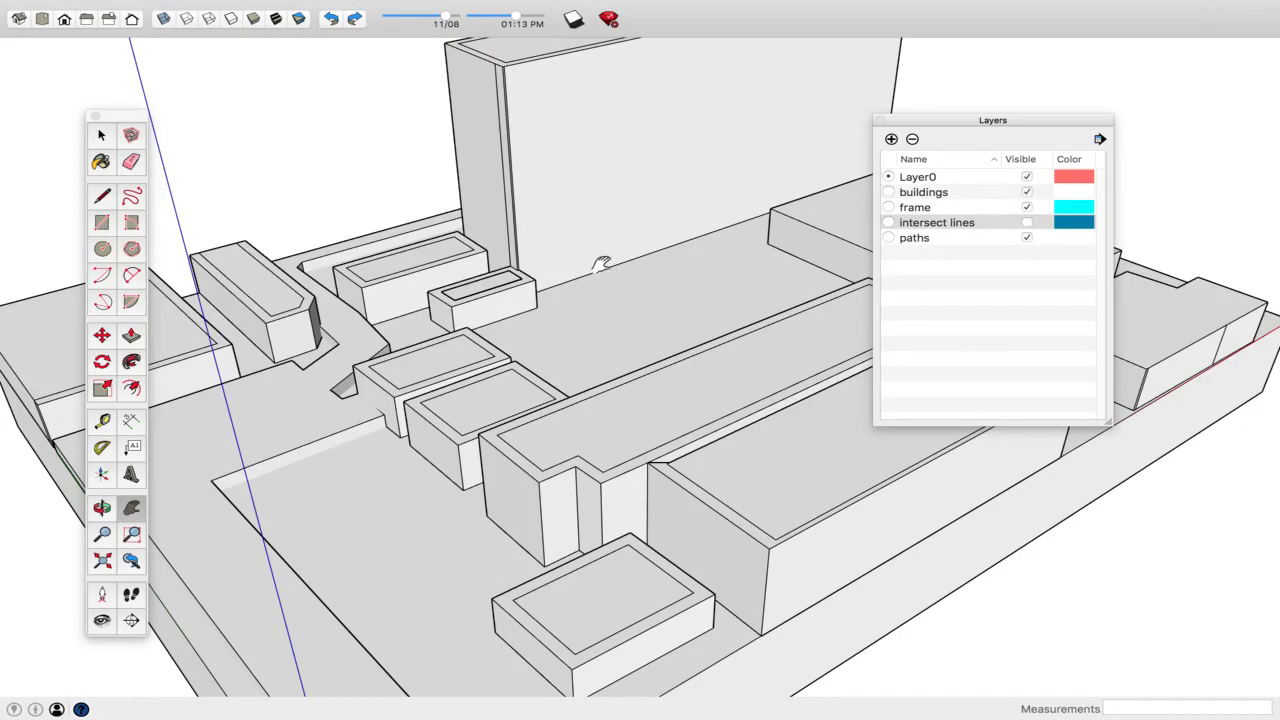
{"action": "scroll", "coordinate": [565, 331], "scroll_direction": "down", "scroll_amount": 8}
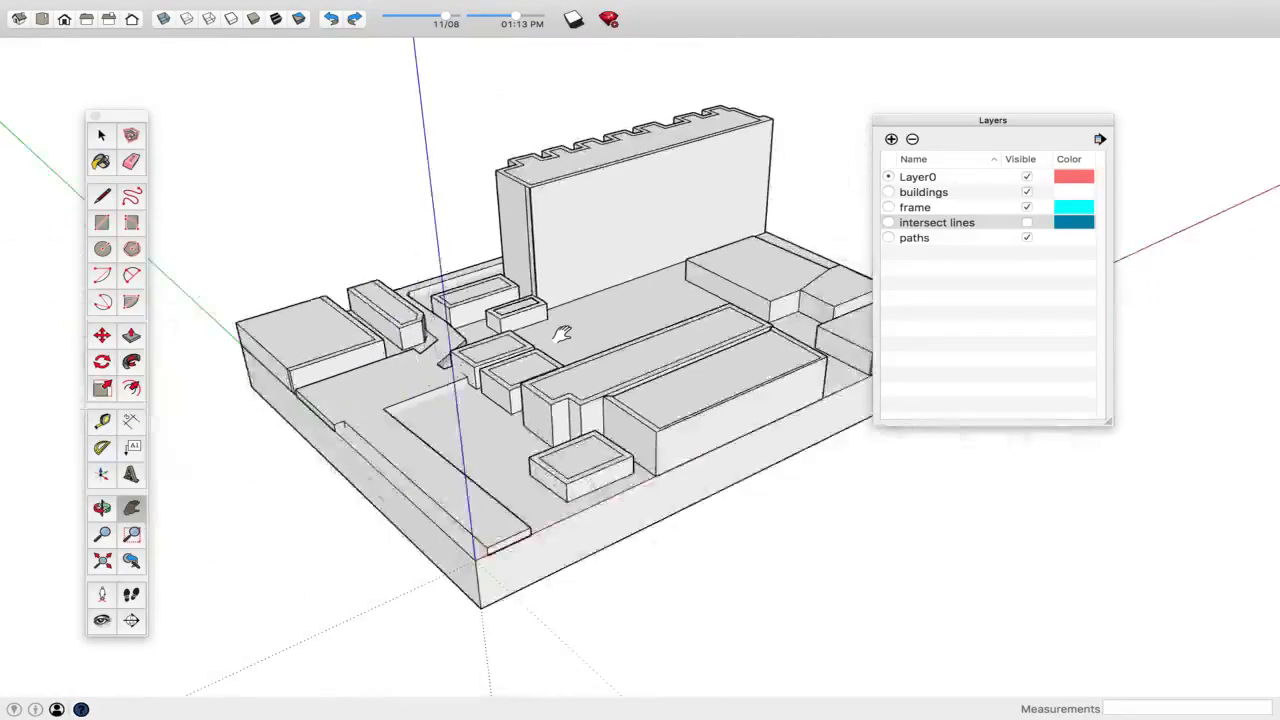
{"action": "scroll", "coordinate": [560, 318], "scroll_direction": "up", "scroll_amount": 3}
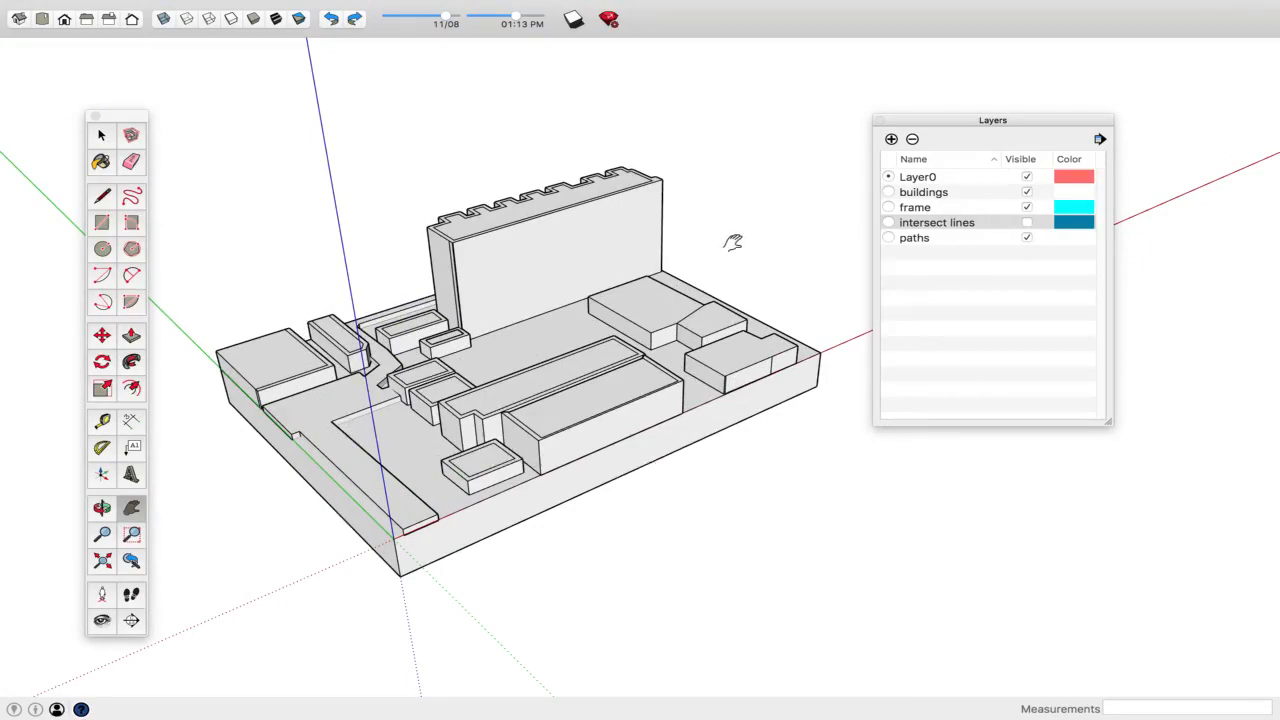
{"action": "middle_click_drag", "start_coordinate": [481, 427], "coordinate": [598, 325]}
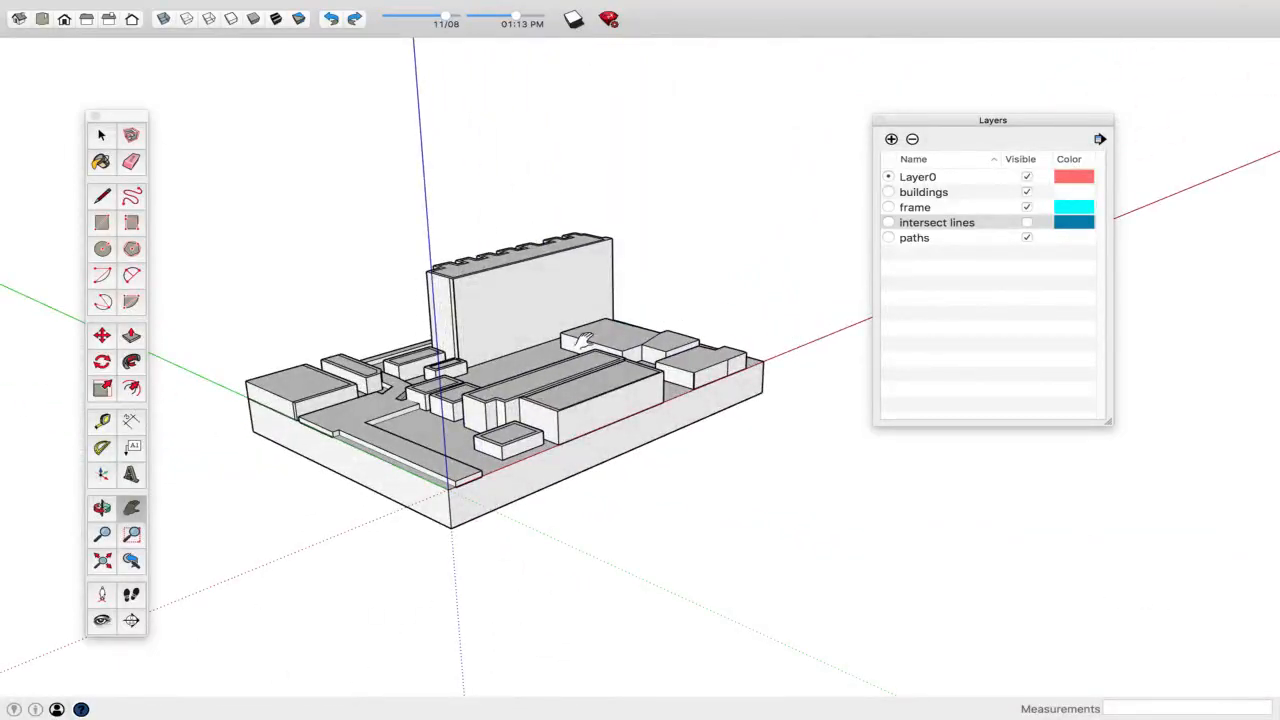
{"action": "scroll", "coordinate": [588, 331], "scroll_direction": "down", "scroll_amount": 3}
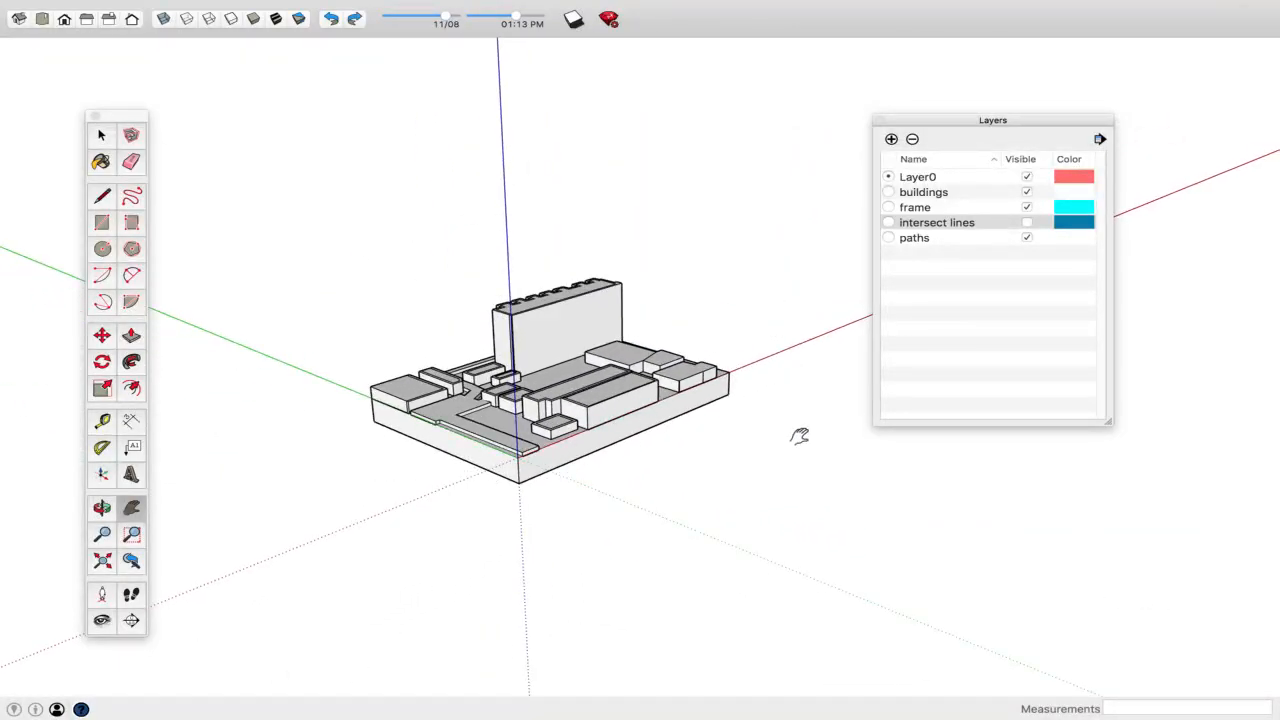
- Scale the frame block outward along the green axis, well beyond the side with the long buildings
{"action": "key", "text": "space"}
{"action": "left_click", "coordinate": [650, 428]}
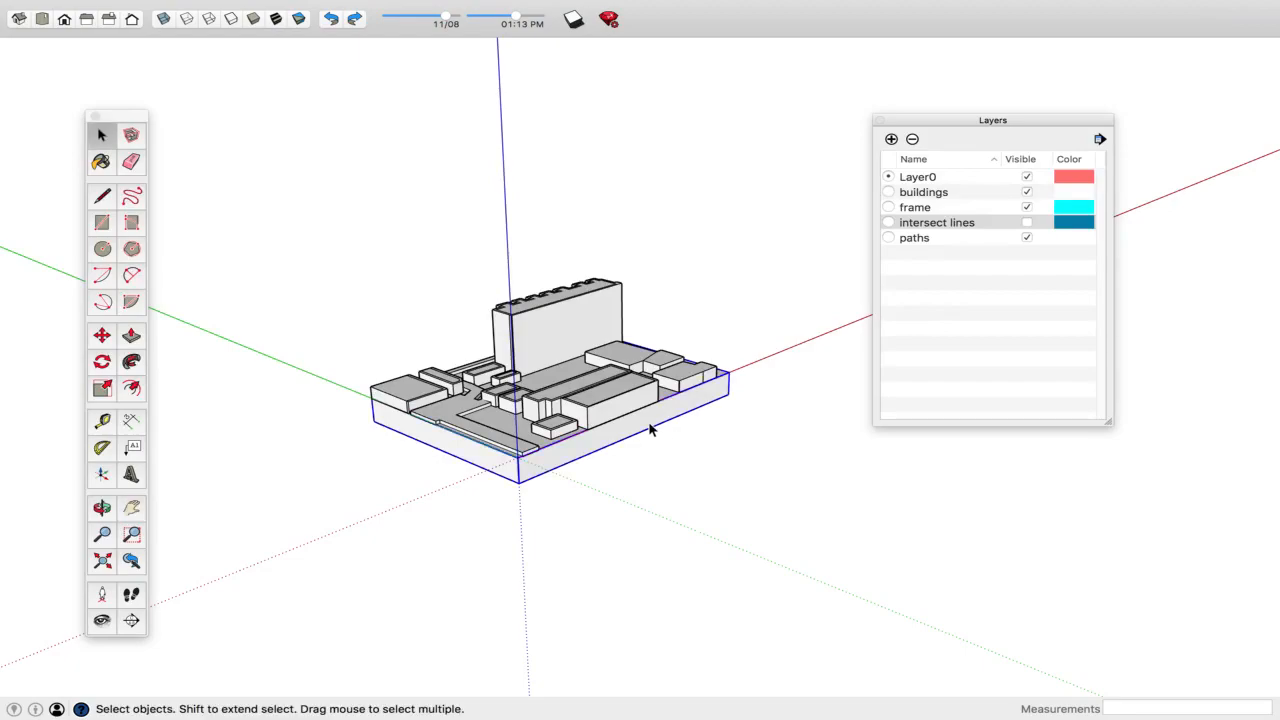
{"action": "key", "text": "s"}
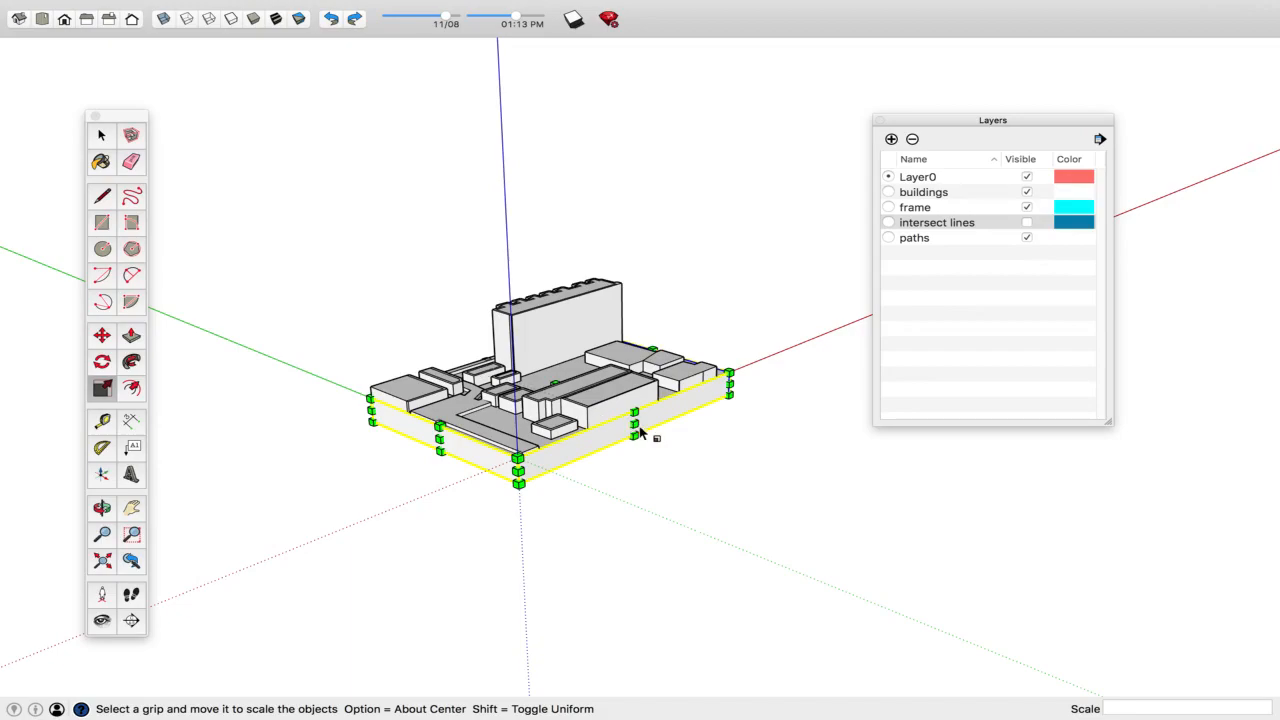
{"action": "left_click_drag", "start_coordinate": [634, 423], "coordinate": [766, 466]}
{"action": "key", "text": "space"}
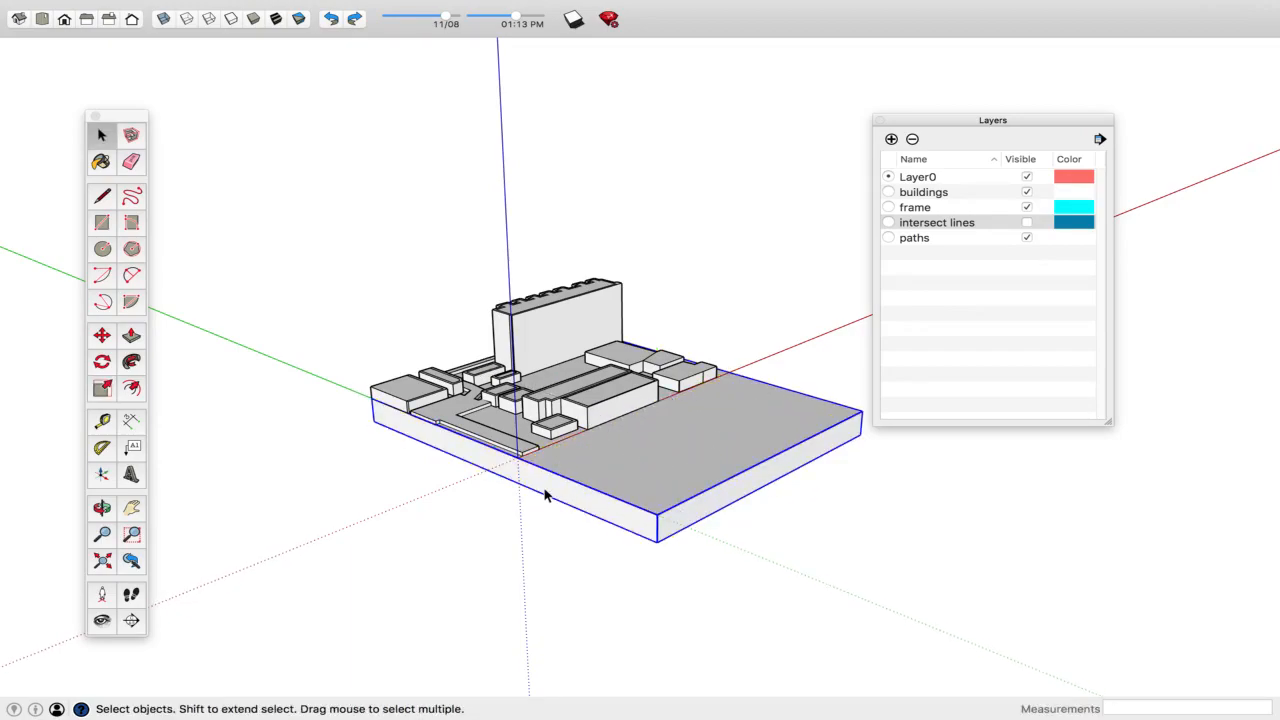
- Scale the frame block outward along the red axis, well beyond the path's outer edge, and deselect it
{"action": "key", "text": "f"}
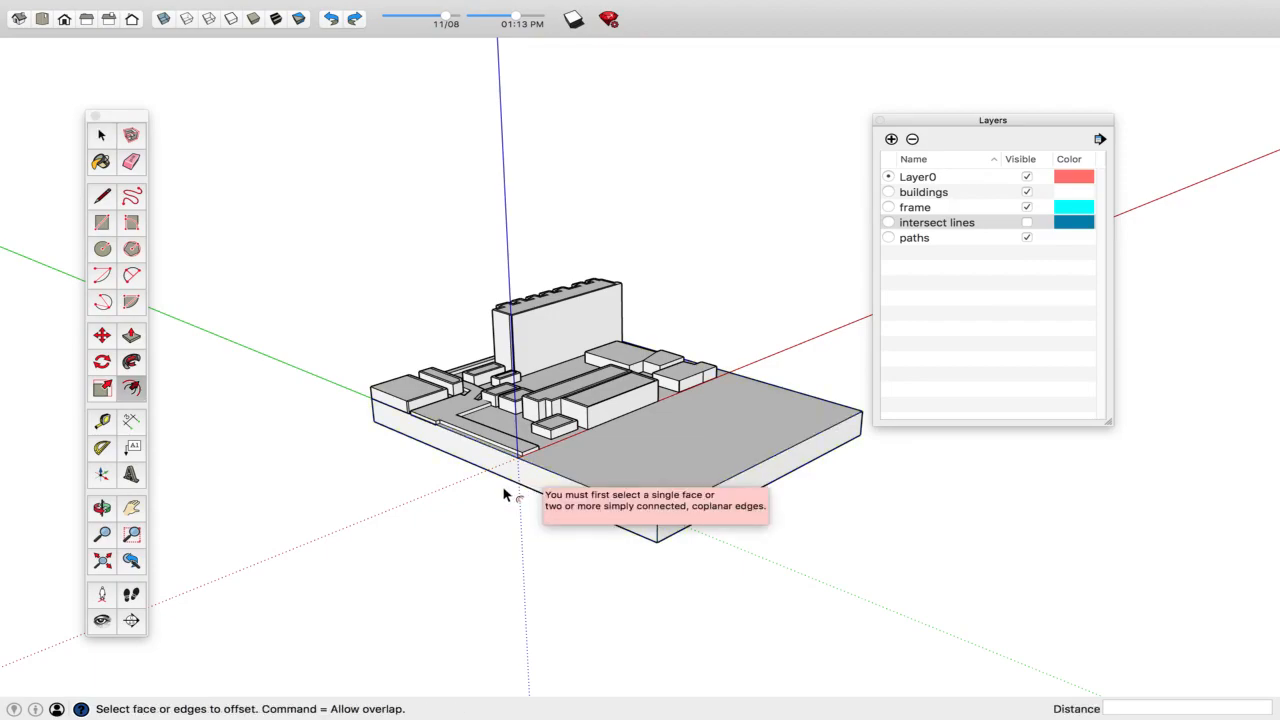
{"action": "key", "text": "s"}
{"action": "left_click", "coordinate": [517, 477]}
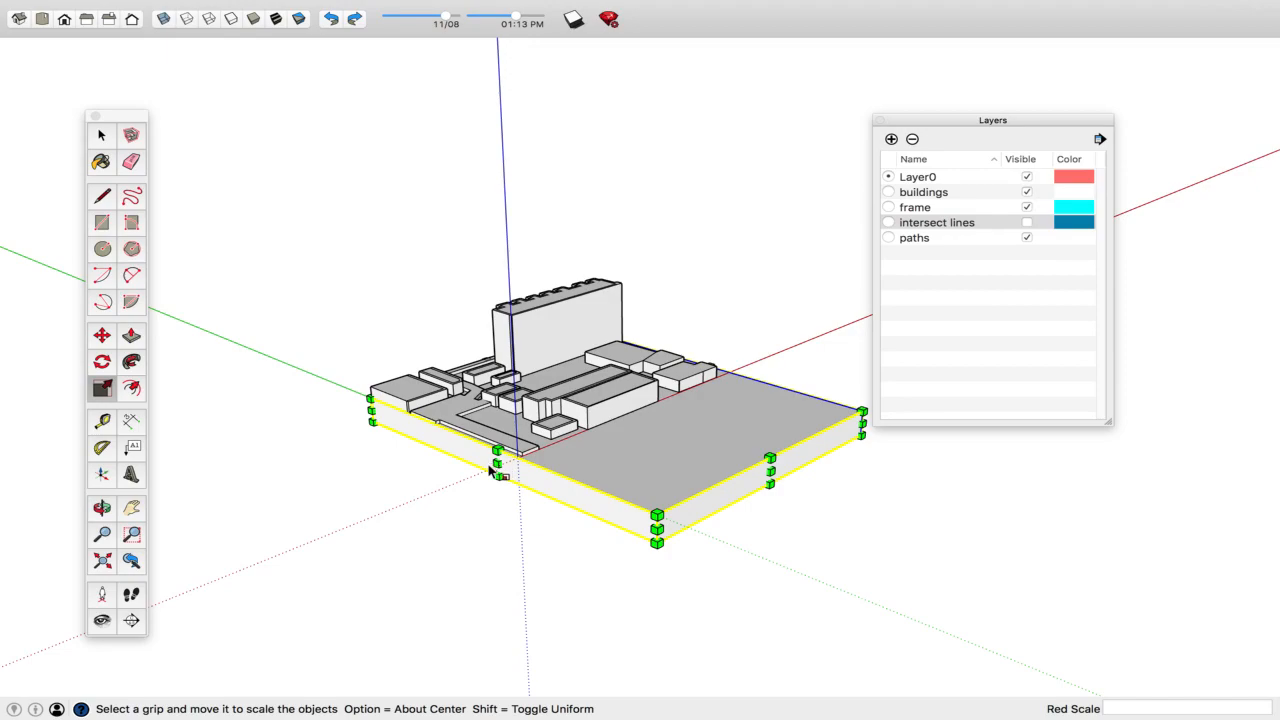
{"action": "left_click_drag", "start_coordinate": [497, 466], "coordinate": [370, 535]}
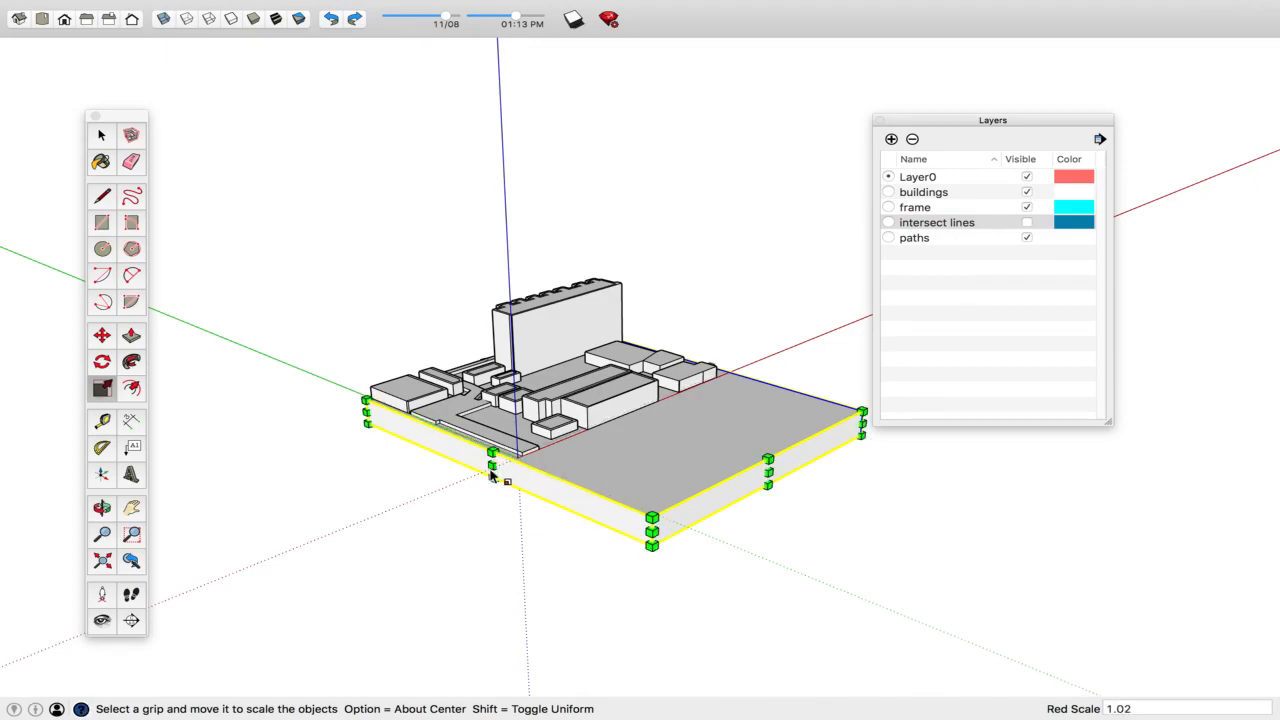
{"action": "left_click_drag", "start_coordinate": [492, 477], "coordinate": [351, 523]}
{"action": "key", "text": "space"}
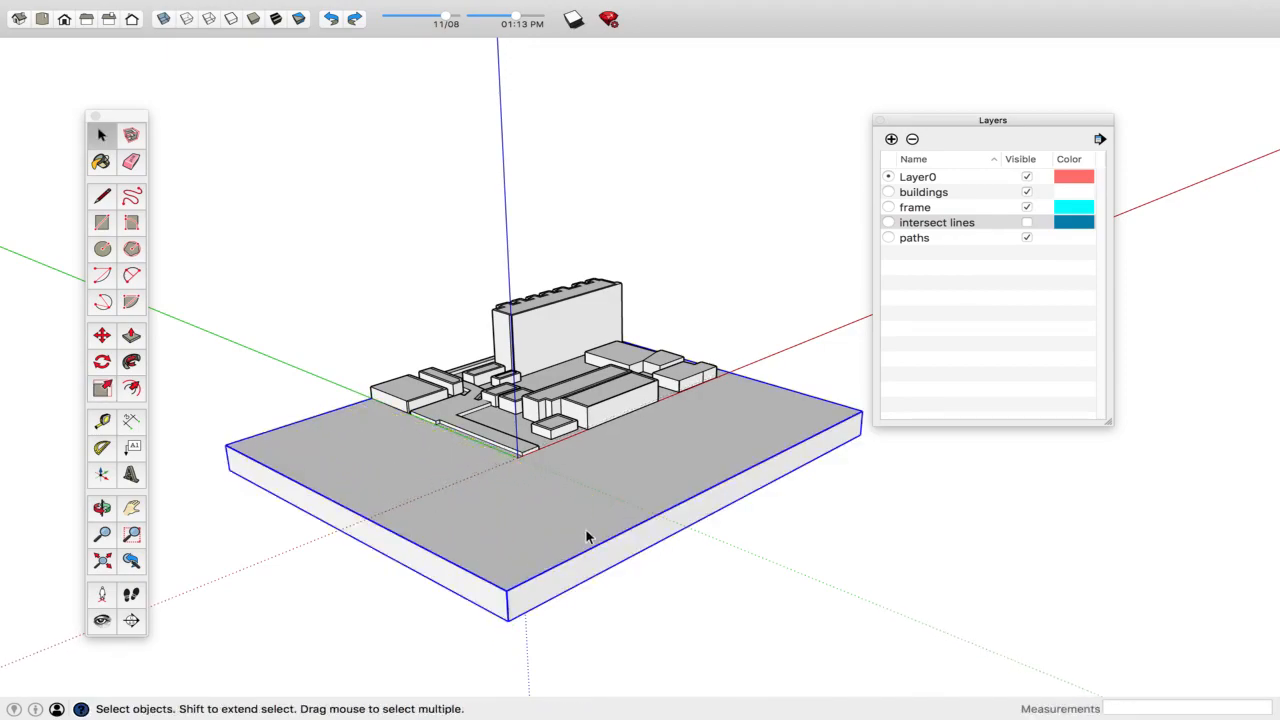
{"action": "scroll", "coordinate": [610, 525], "scroll_direction": "down", "scroll_amount": 3}
{"action": "left_click", "coordinate": [747, 405]}
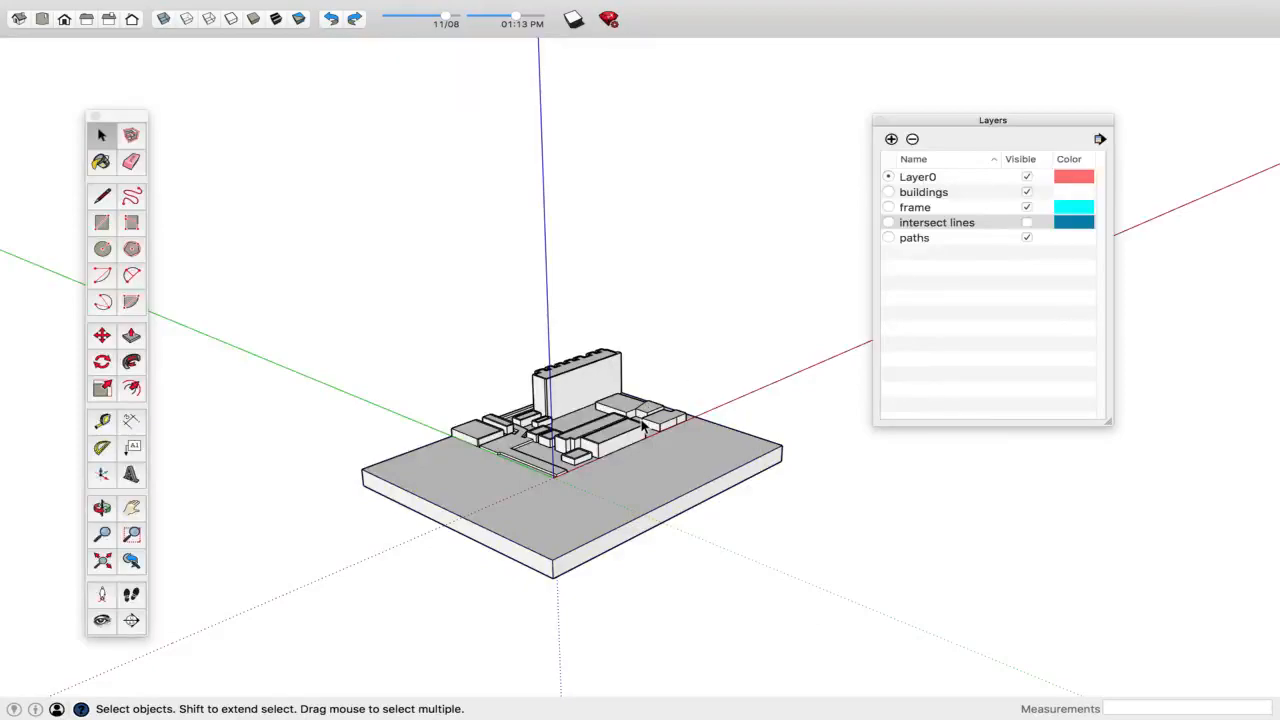
{"action": "mouse_move", "coordinate": [790, 711]}
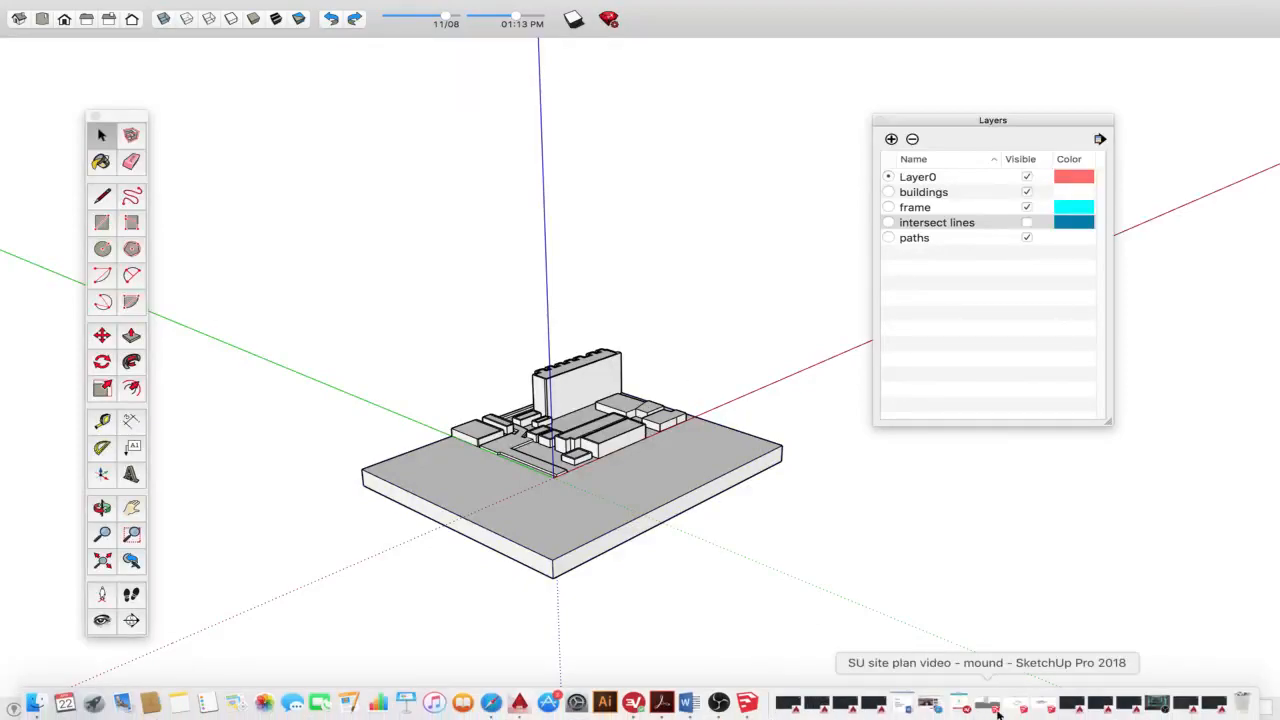